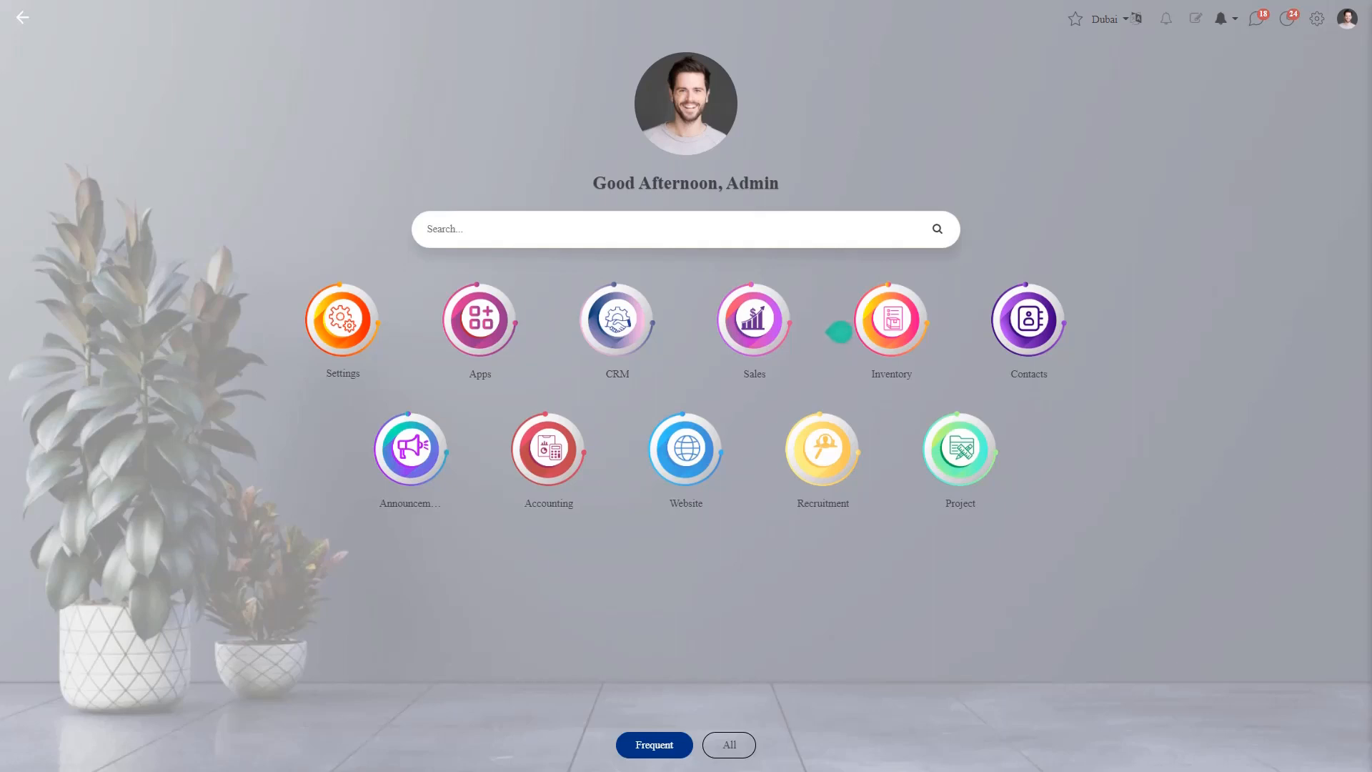
# - Open the Project app to reach the Projects Dashboard
pyautogui.click(937, 475)
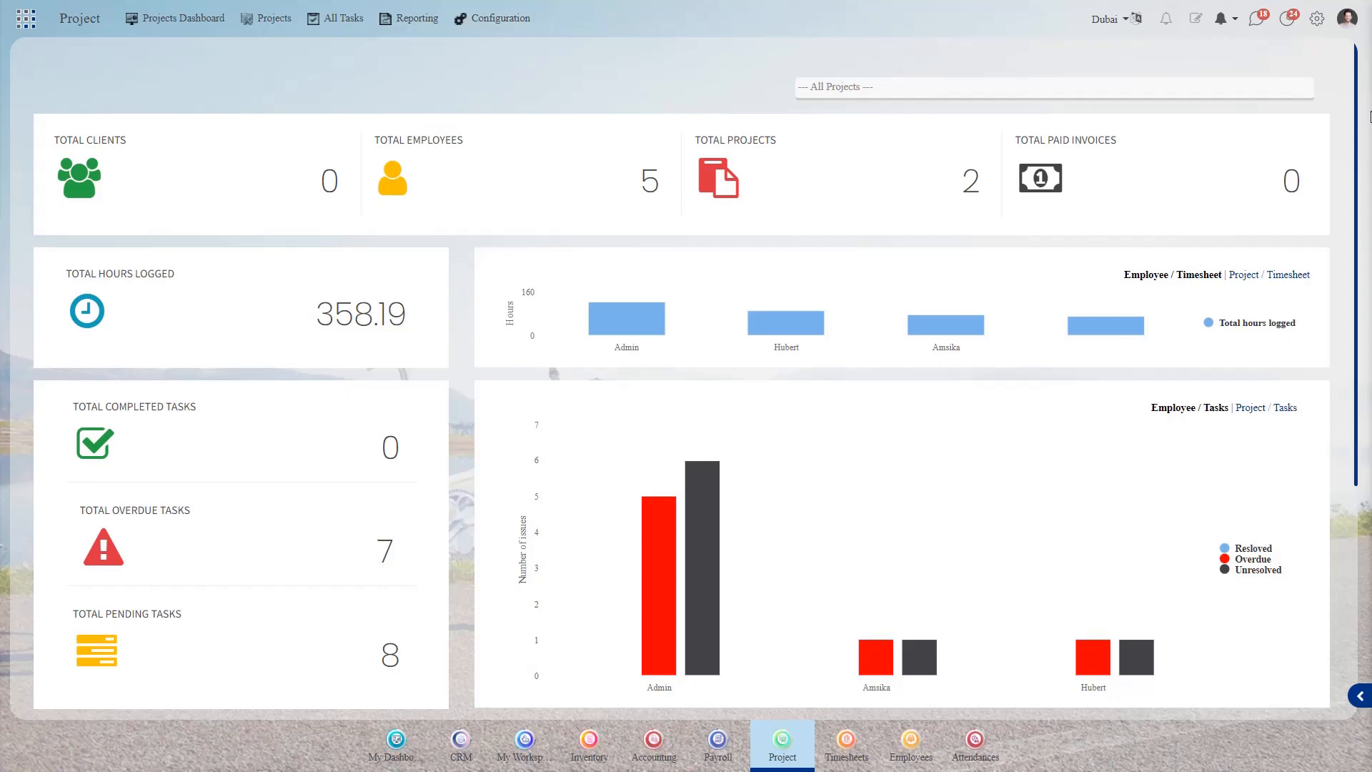
pyautogui.scroll(-4, 1347, 184)
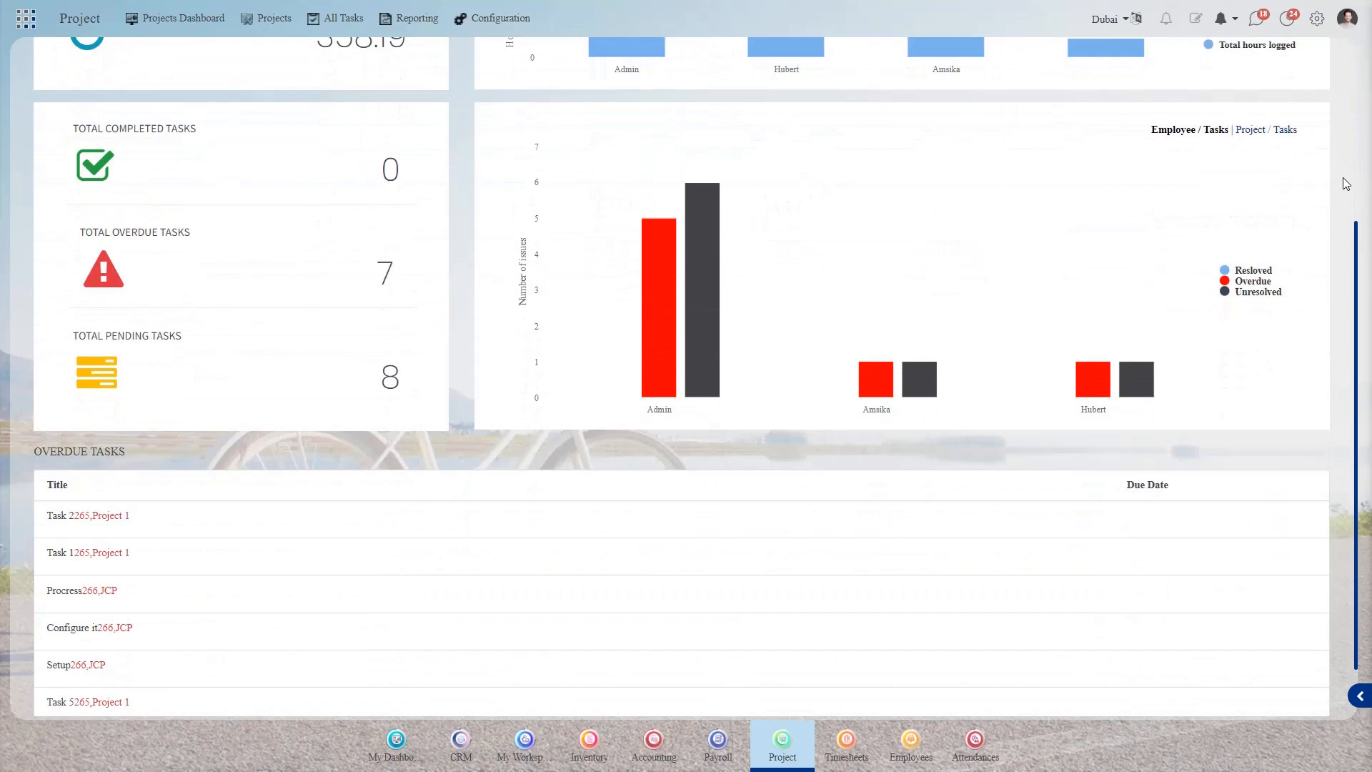
pyautogui.scroll(4, 1346, 184)
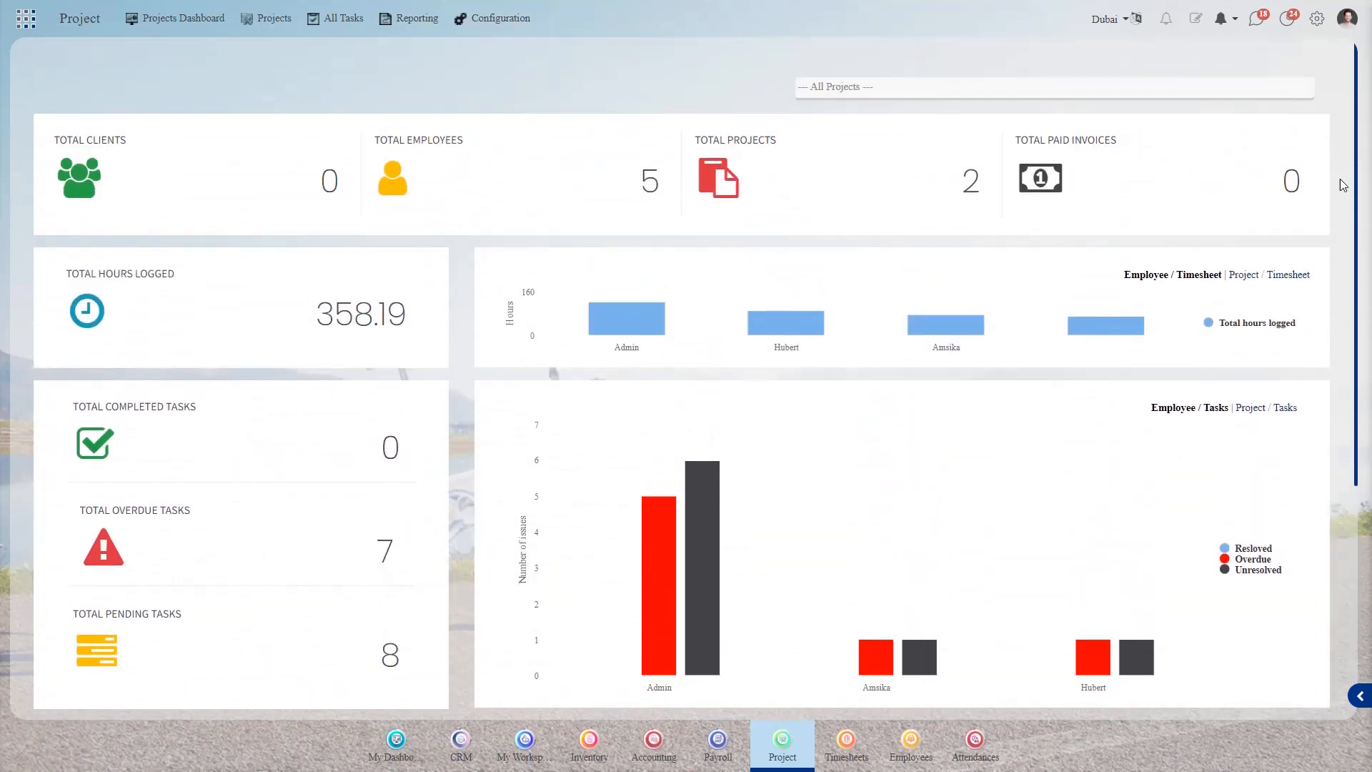
pyautogui.click(278, 22)
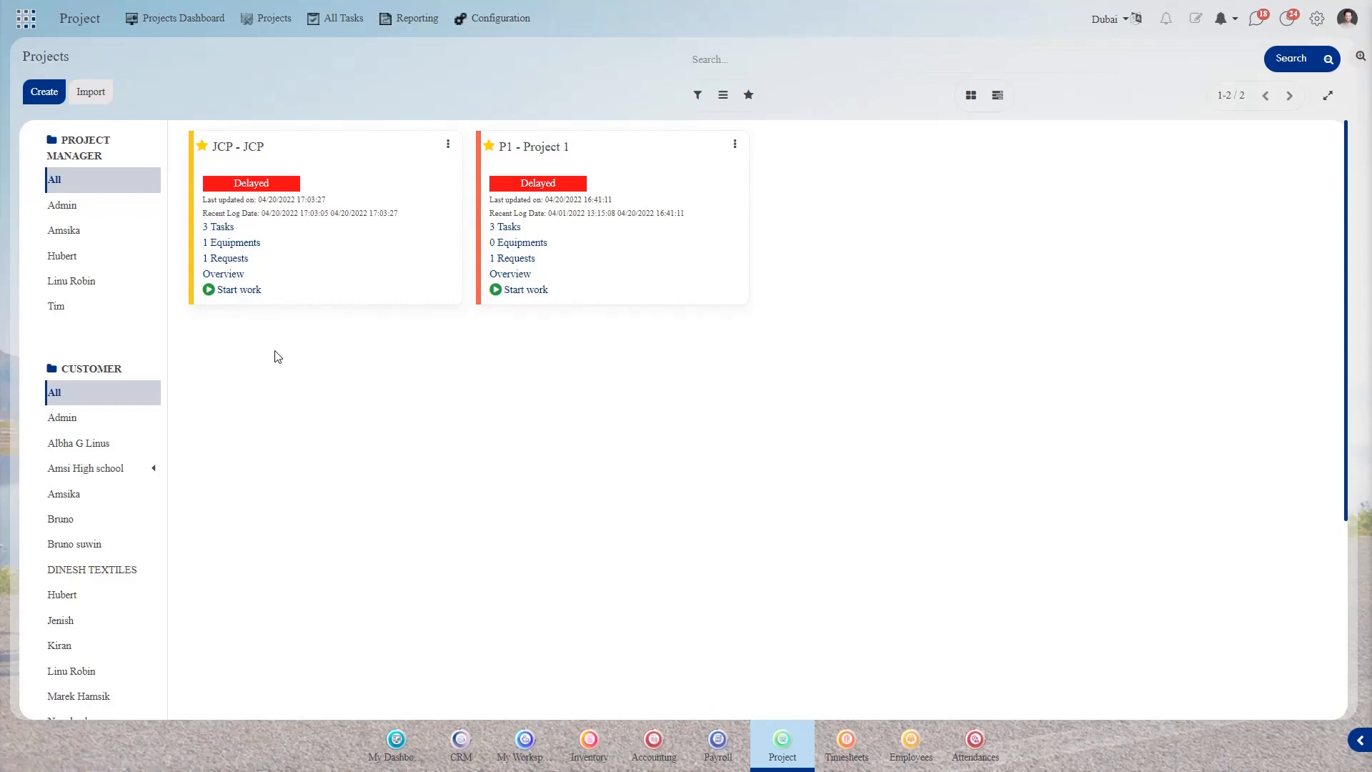
# - Edit the JCP project from its card menu and look over its description
pyautogui.click(449, 151)
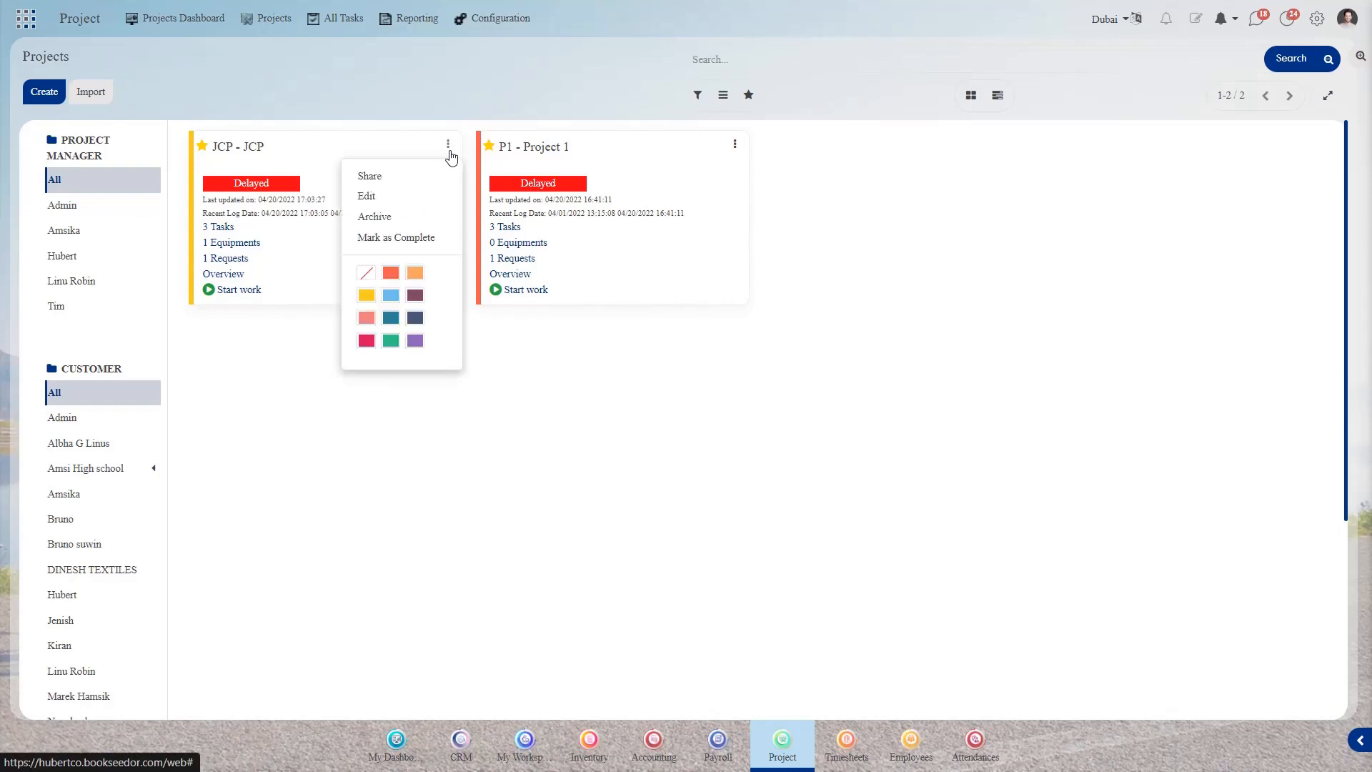
pyautogui.click(371, 203)
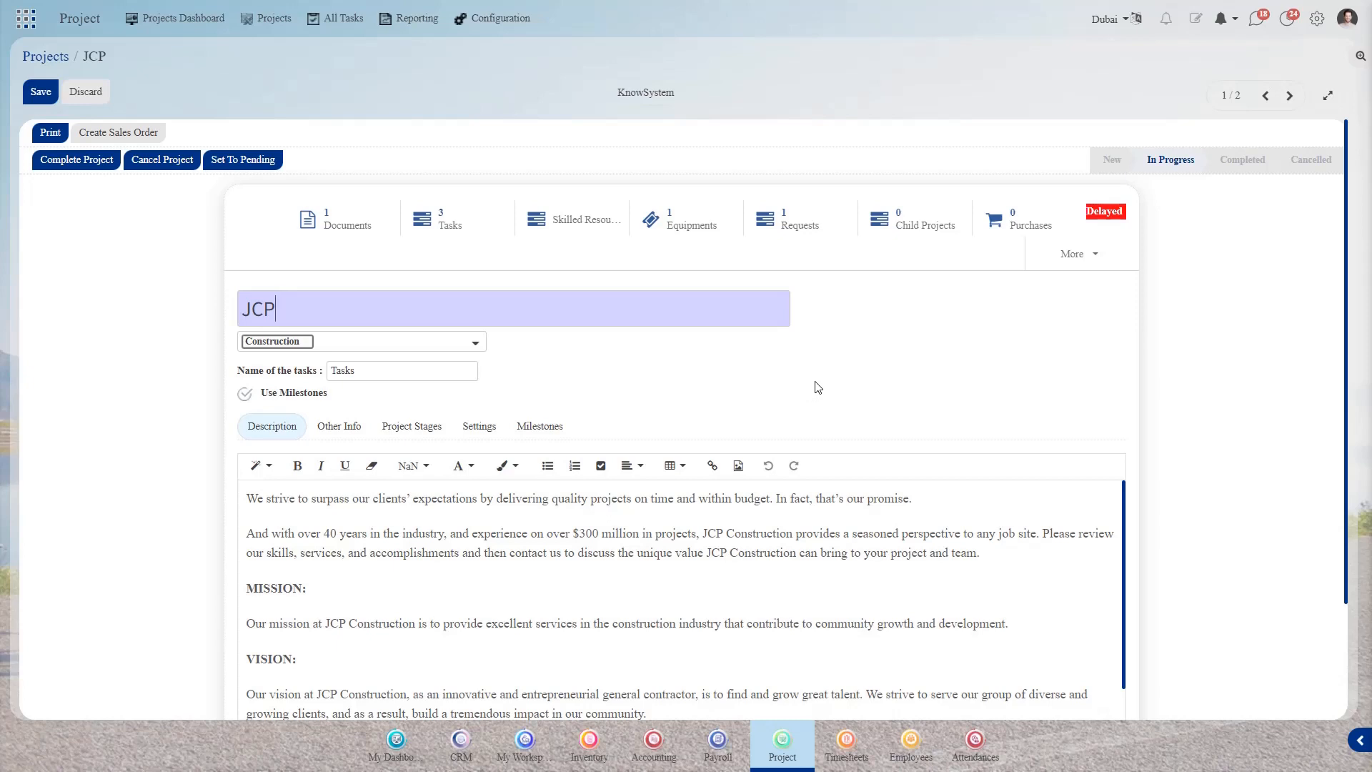
pyautogui.scroll(-2, 815, 386)
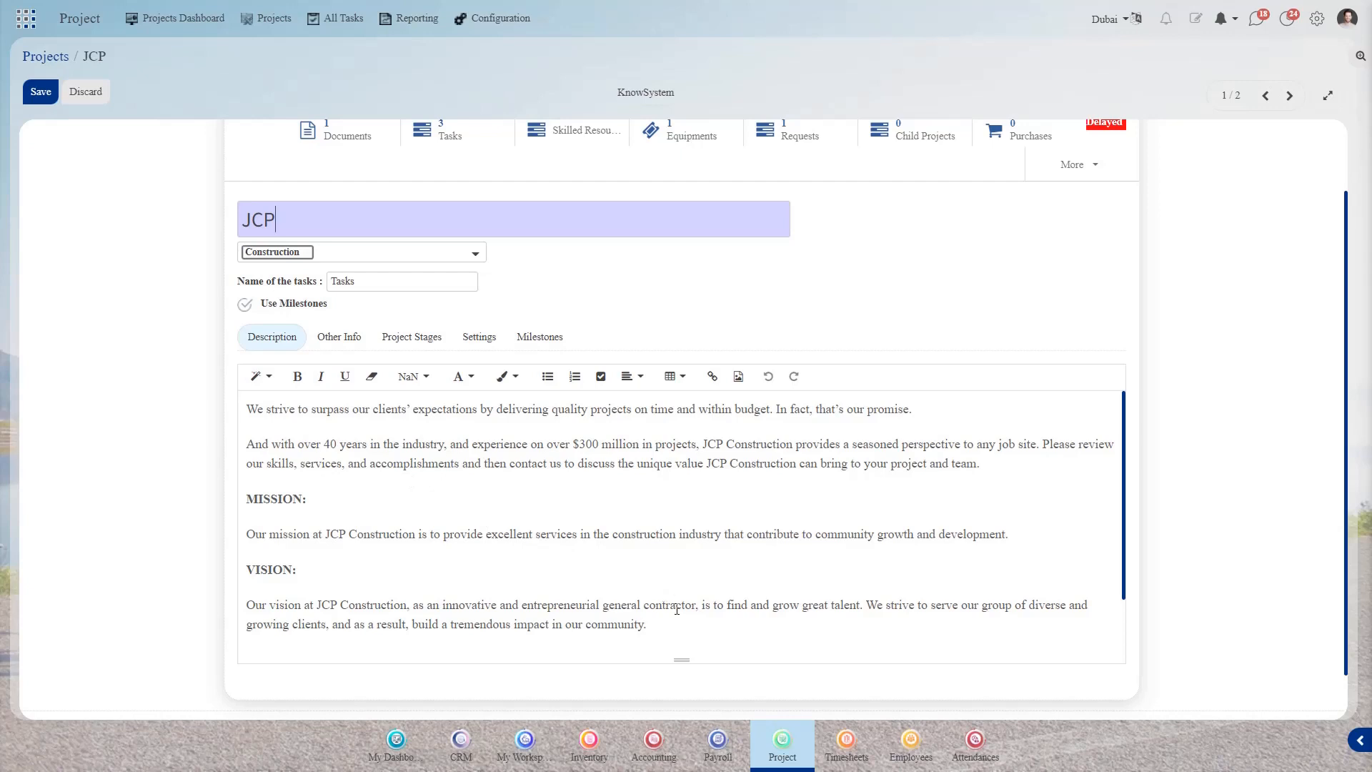
pyautogui.scroll(2, 677, 609)
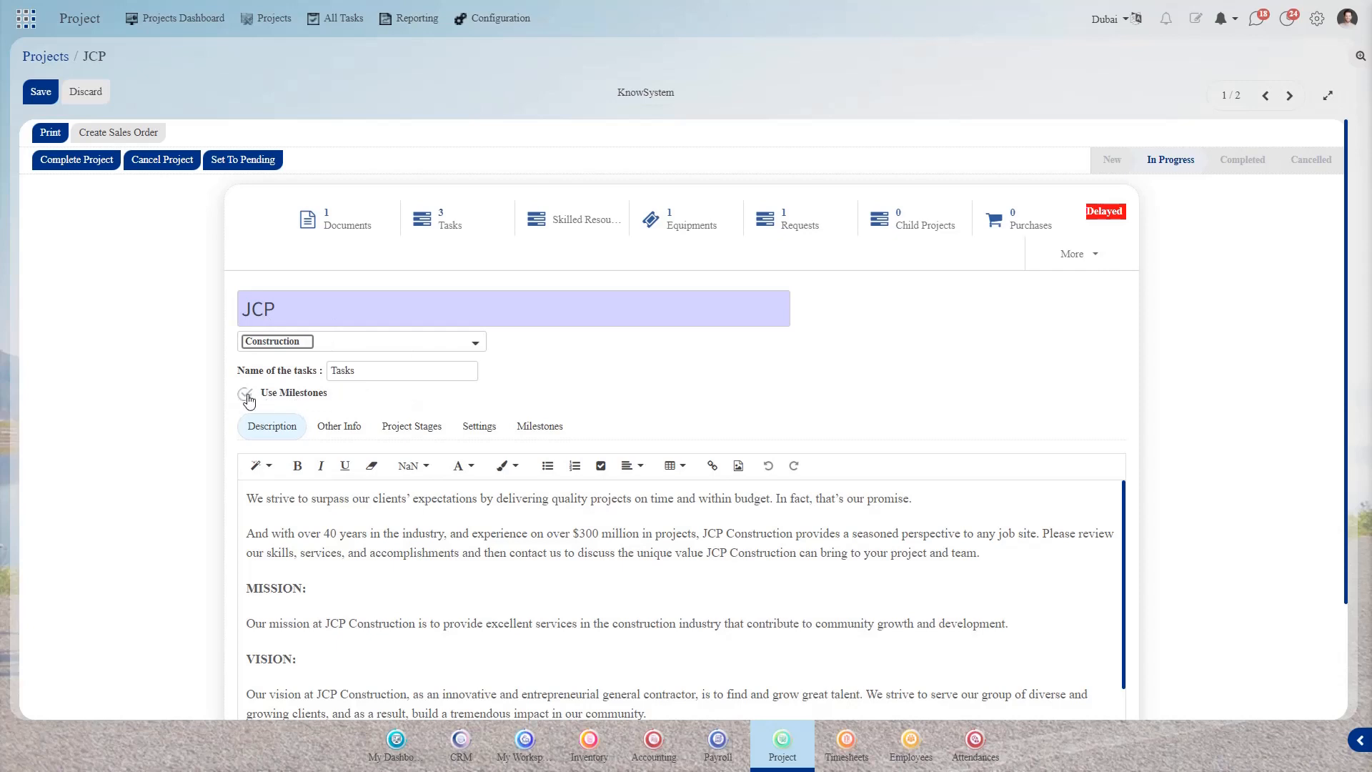
# - Set the JCP project's End Date to 08/19/2022 under Other Info
pyautogui.click(522, 427)
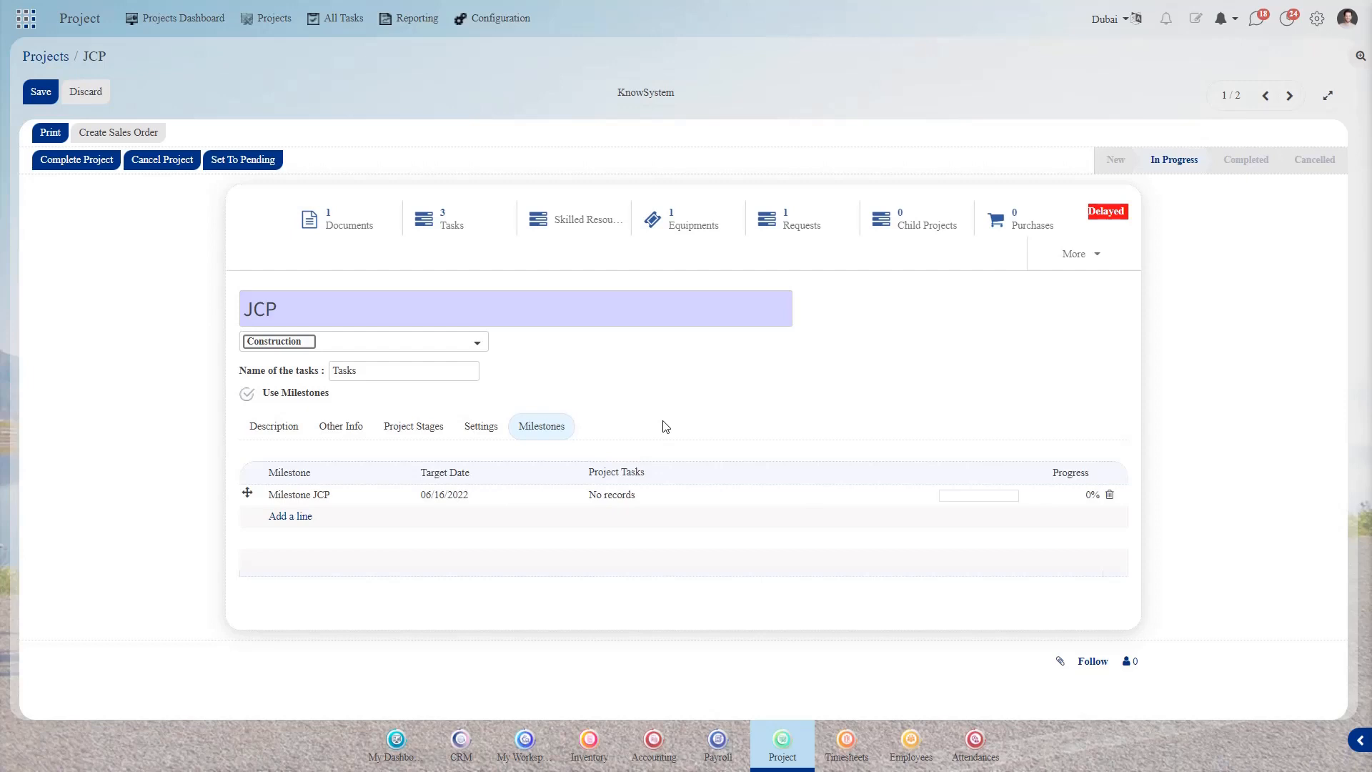
pyautogui.click(334, 435)
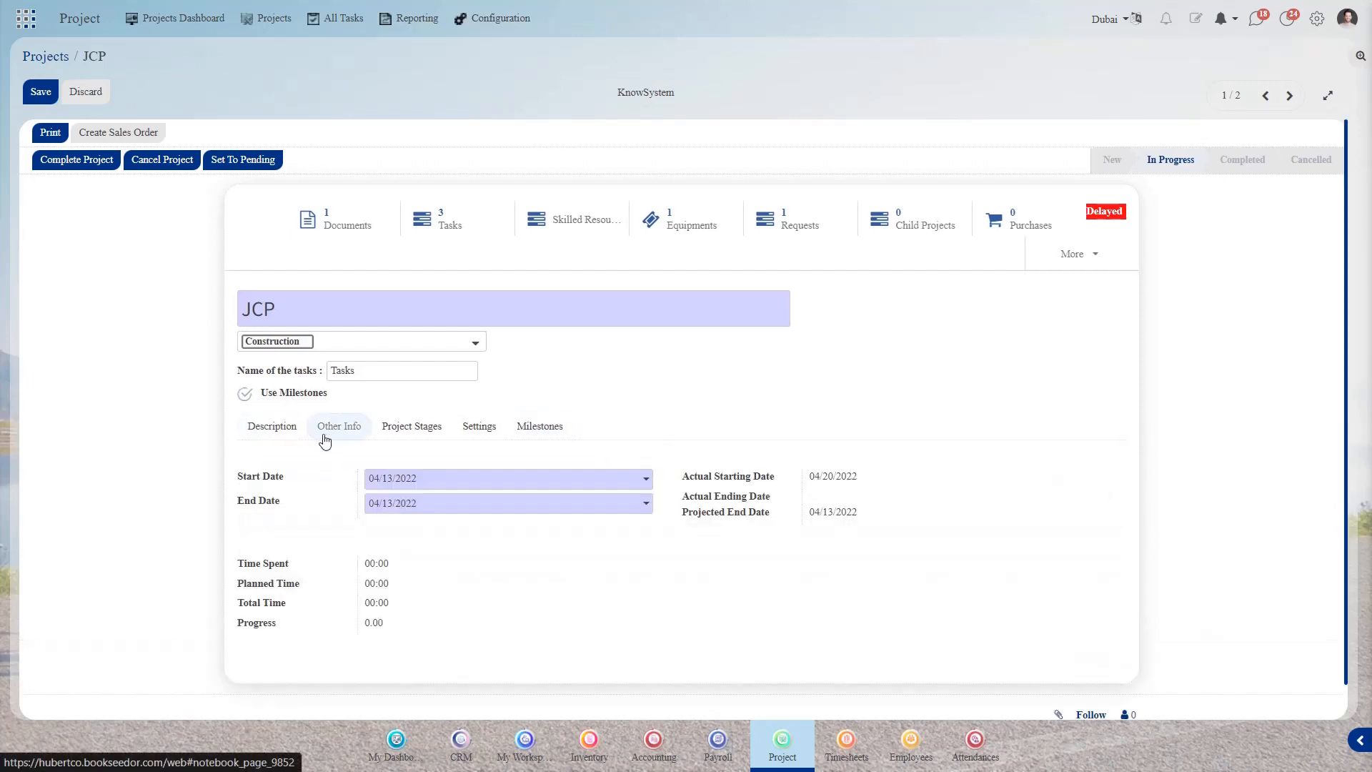
pyautogui.click(485, 509)
pyautogui.click(532, 532)
pyautogui.click(532, 531)
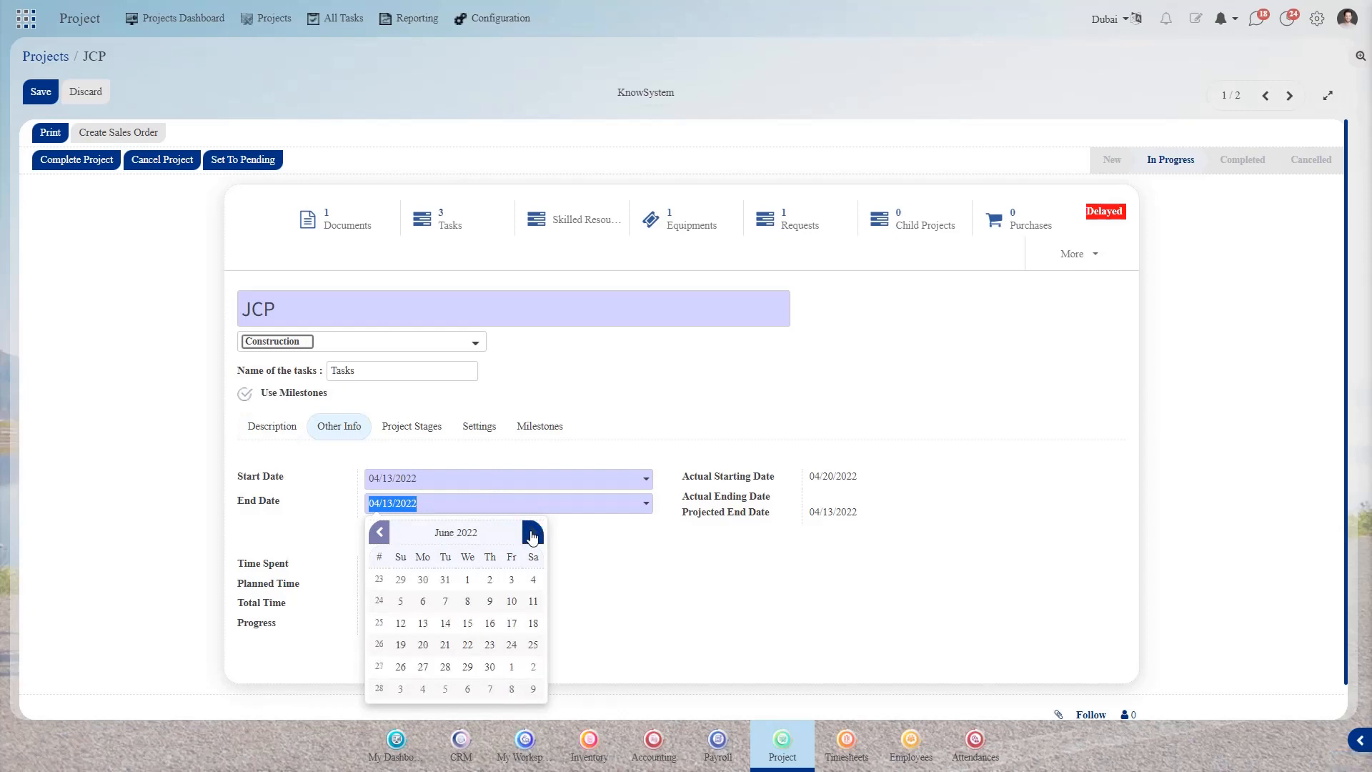
pyautogui.click(533, 532)
pyautogui.click(533, 532)
pyautogui.click(511, 623)
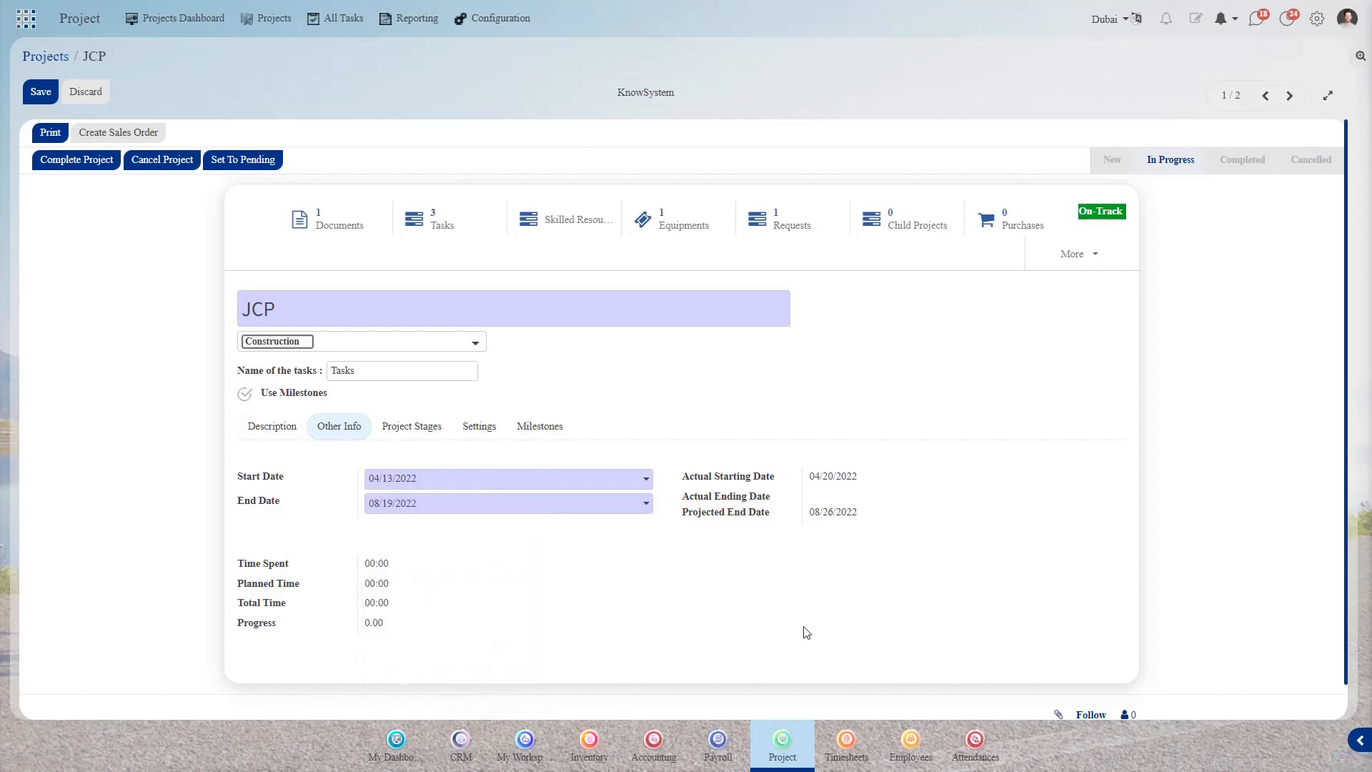
pyautogui.click(428, 422)
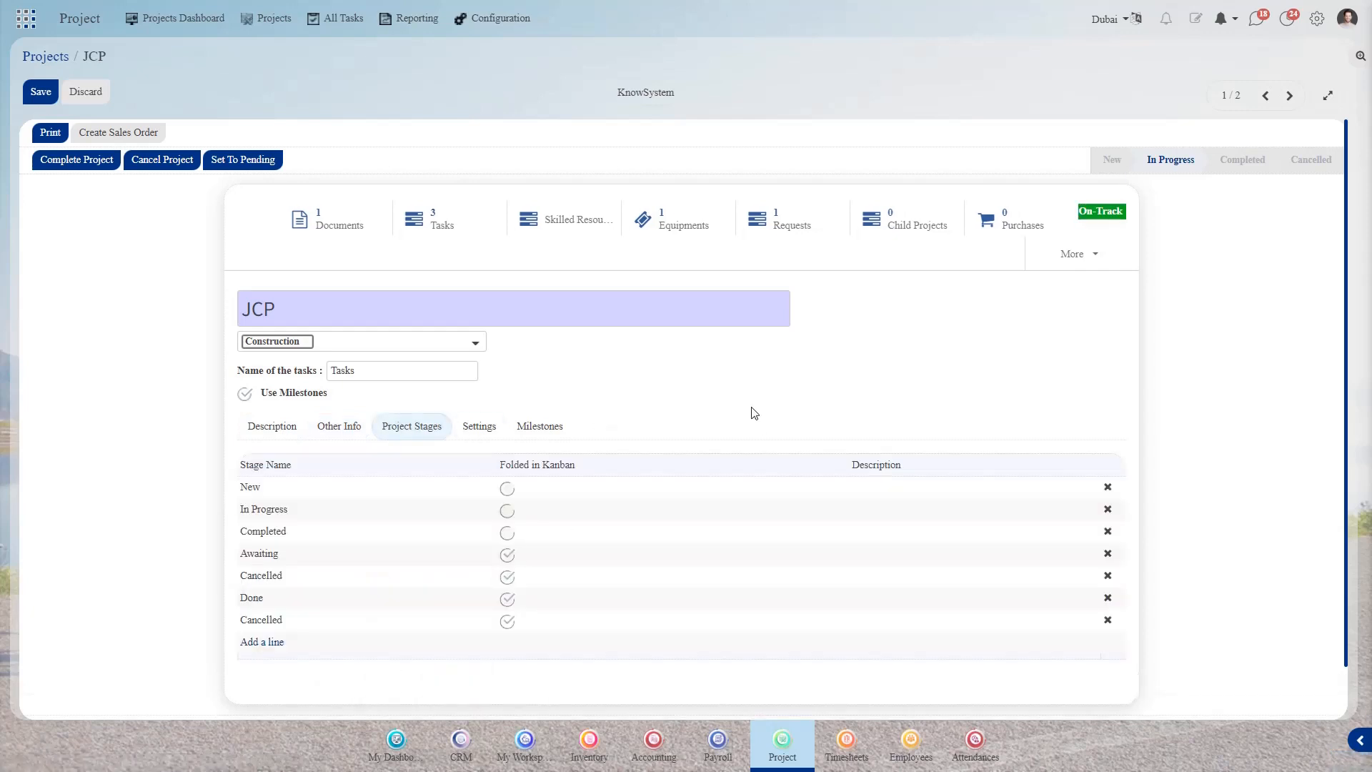
# - Set the JCP project's customer to 'Amsi High school, Other Address' in Settings
pyautogui.click(488, 431)
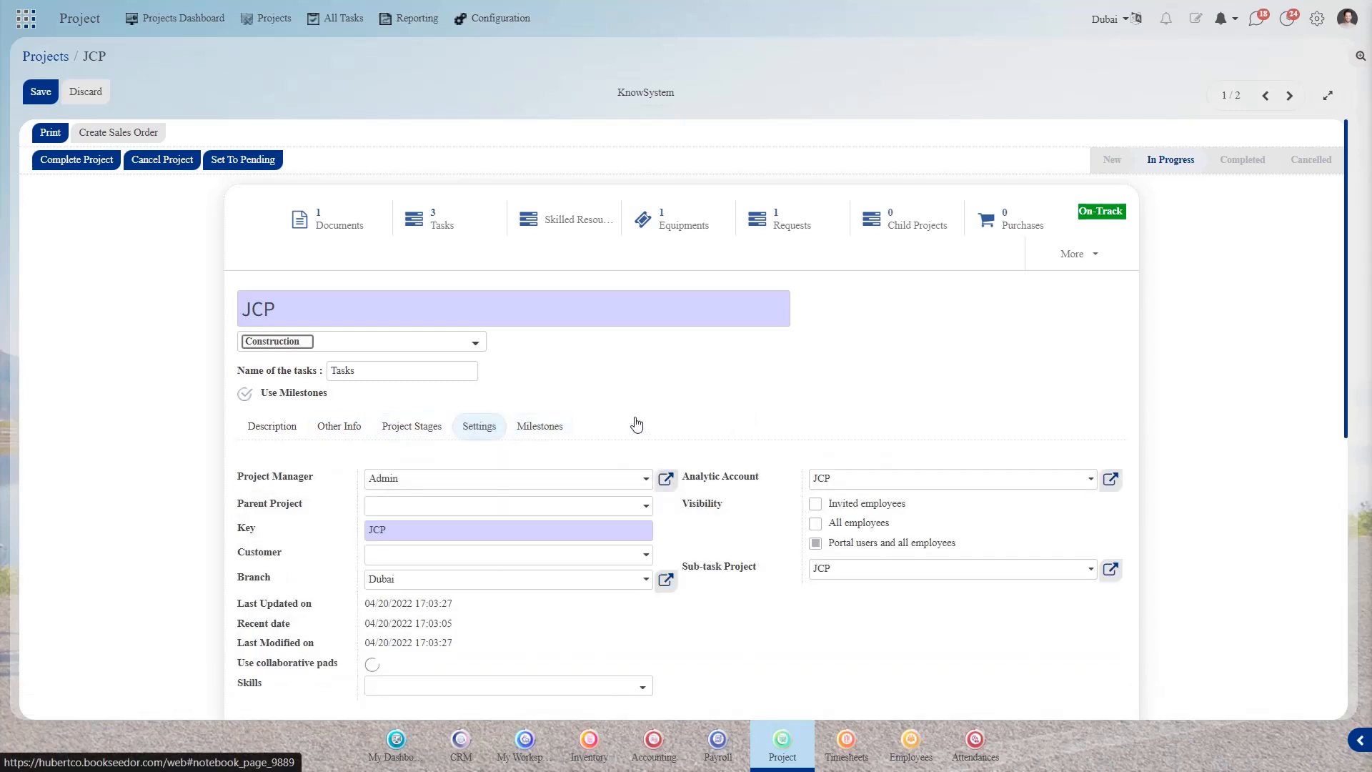
pyautogui.scroll(-1, 671, 415)
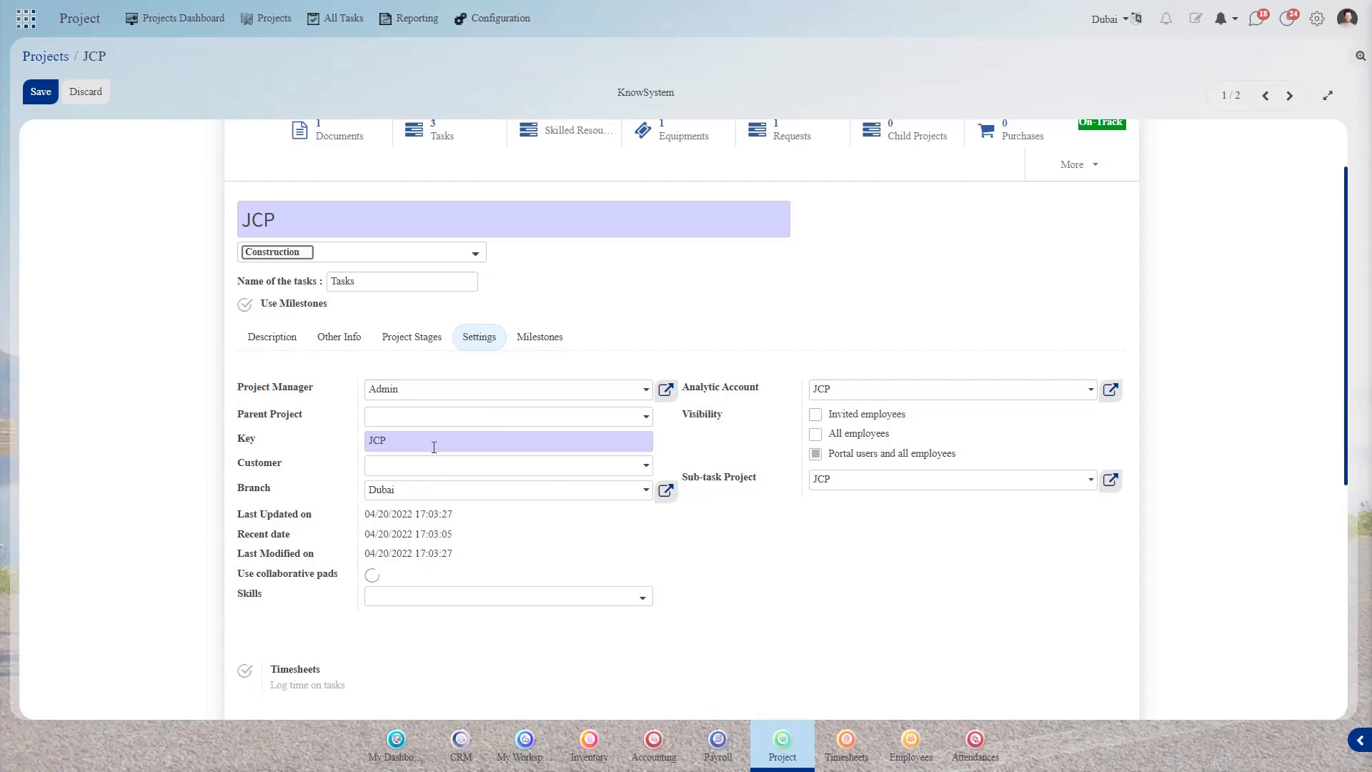
pyautogui.scroll(-1, 862, 572)
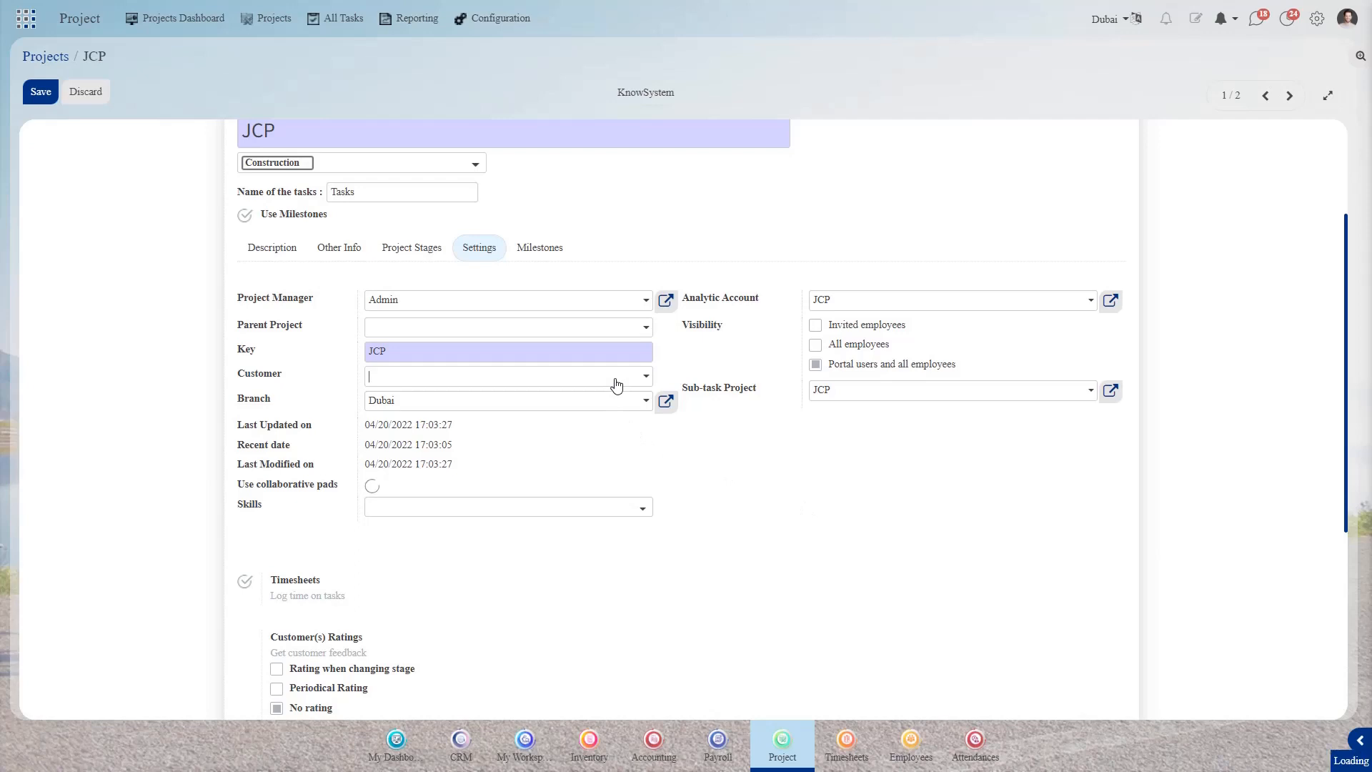
pyautogui.click(577, 387)
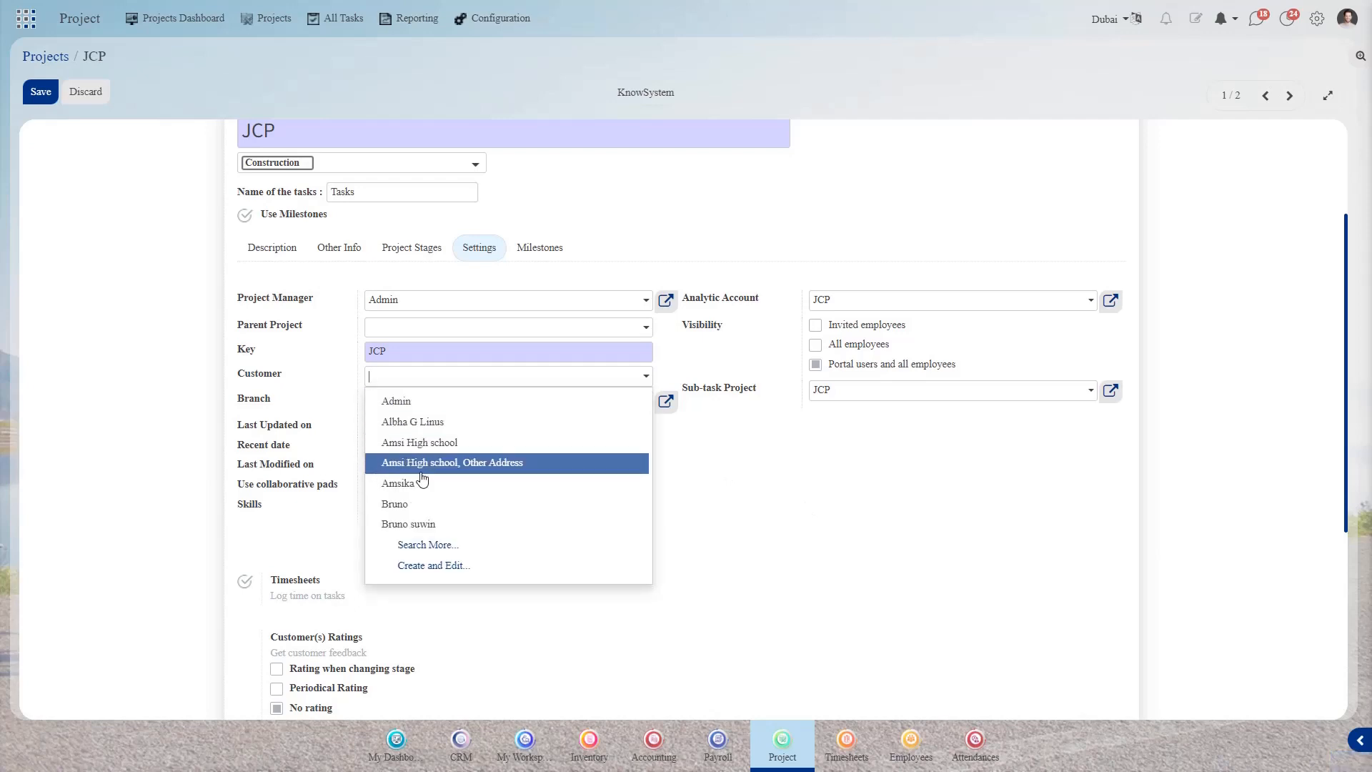
pyautogui.click(812, 475)
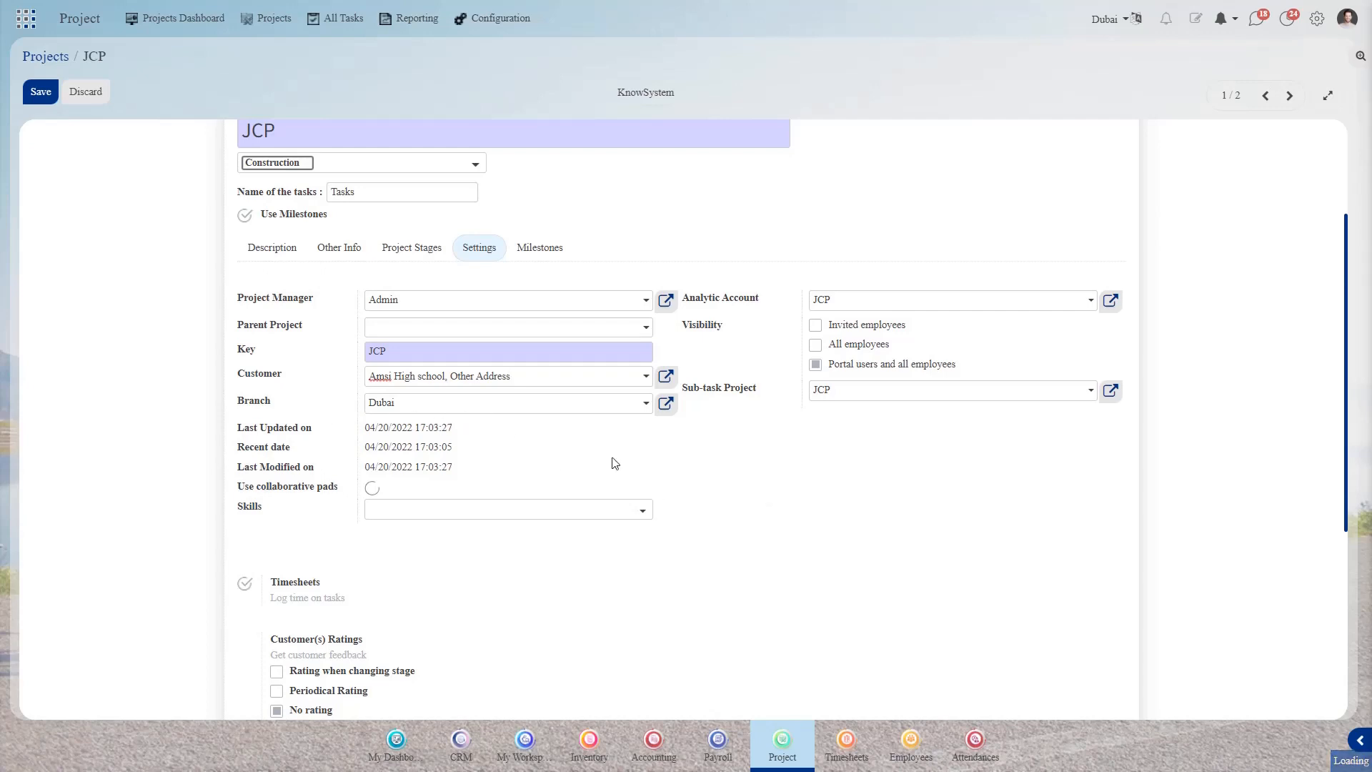
# - Browse the skills list and close it without assigning any skill
pyautogui.click(428, 509)
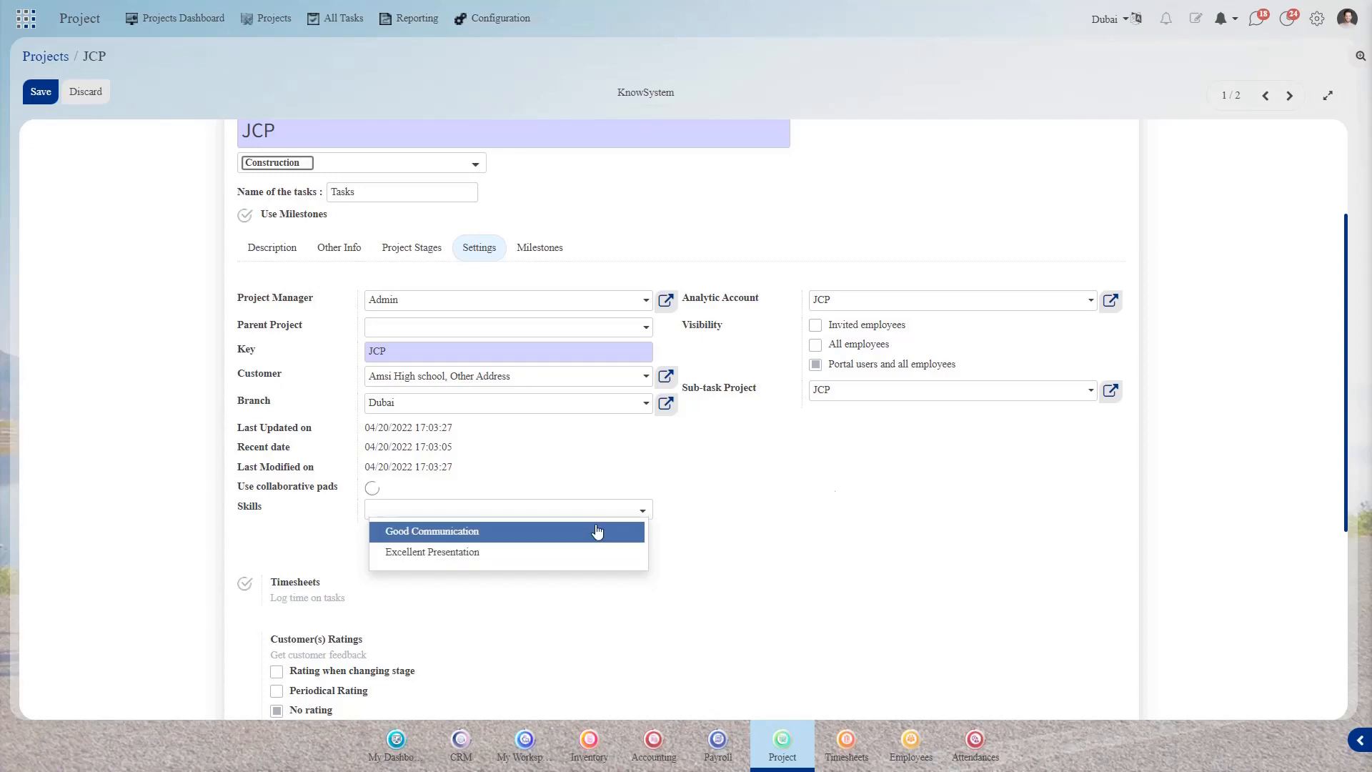
pyautogui.click(899, 492)
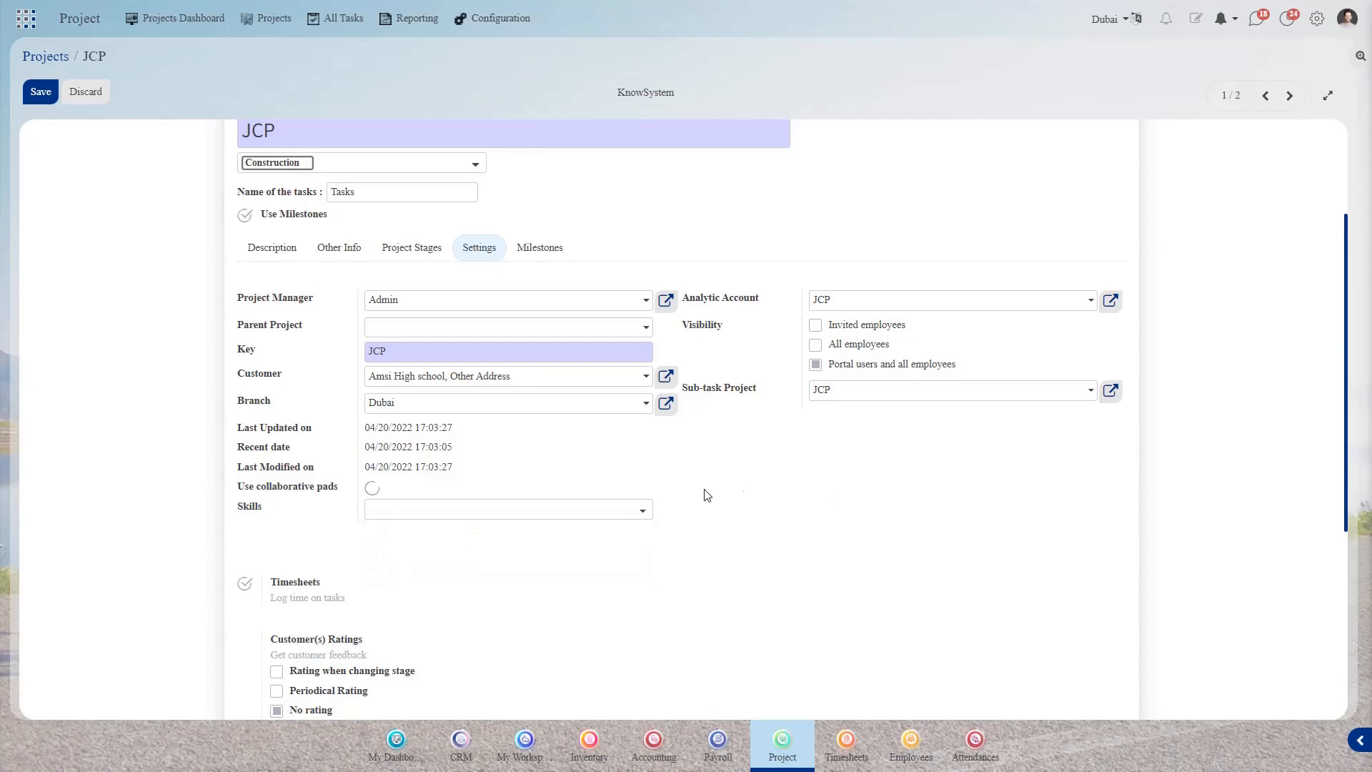
pyautogui.scroll(-3, 702, 494)
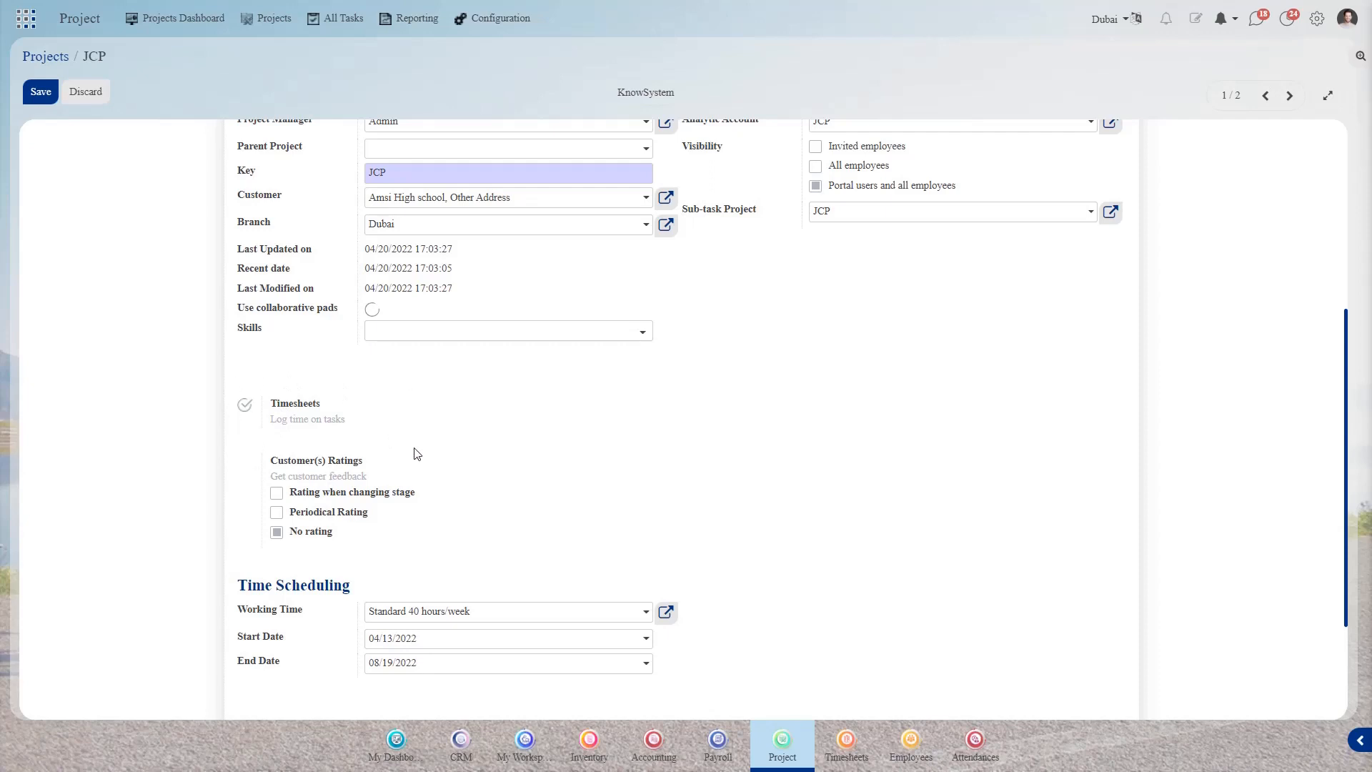
# - Try customer rating on stage change, then set it back to no rating
pyautogui.click(276, 492)
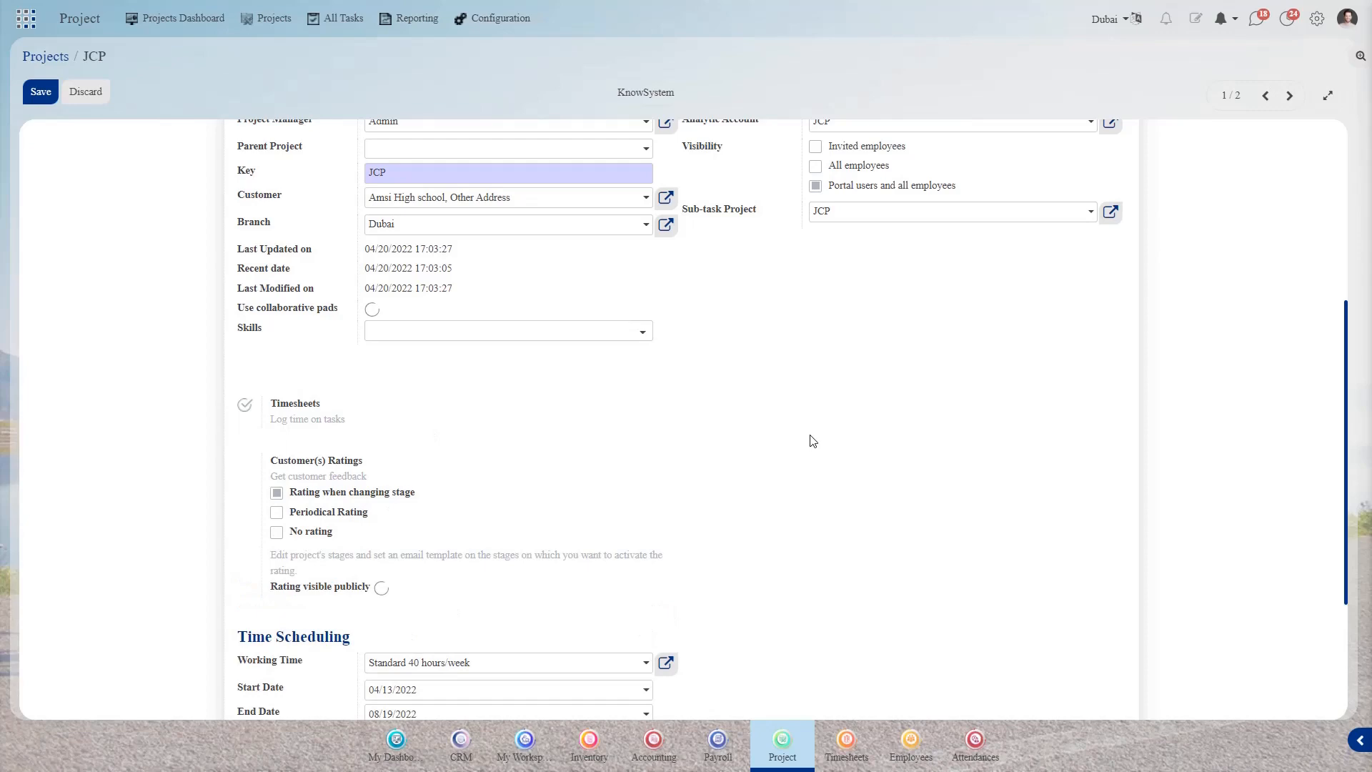
pyautogui.click(276, 533)
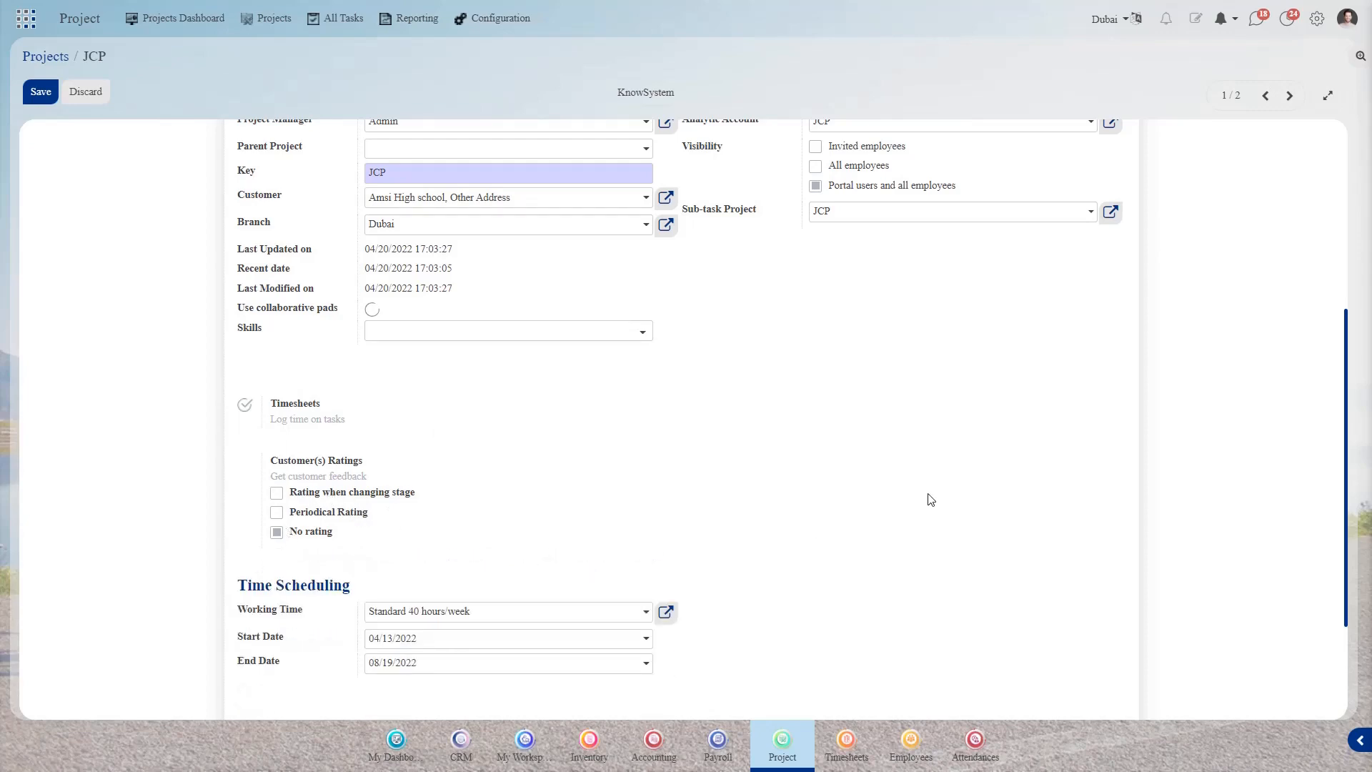
pyautogui.scroll(5, 932, 497)
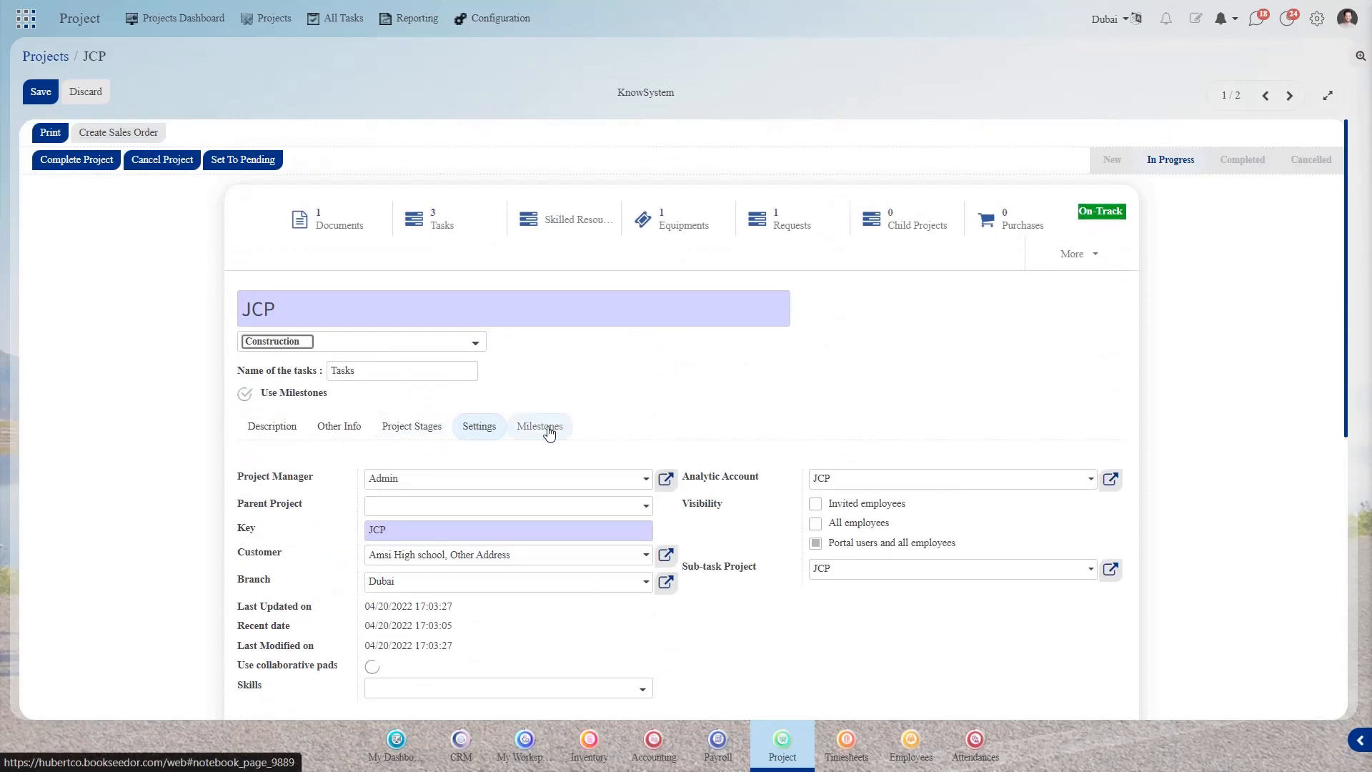
# - Check the start date 04/13/2022 and end date 08/19/2022, then return to the description
pyautogui.click(265, 431)
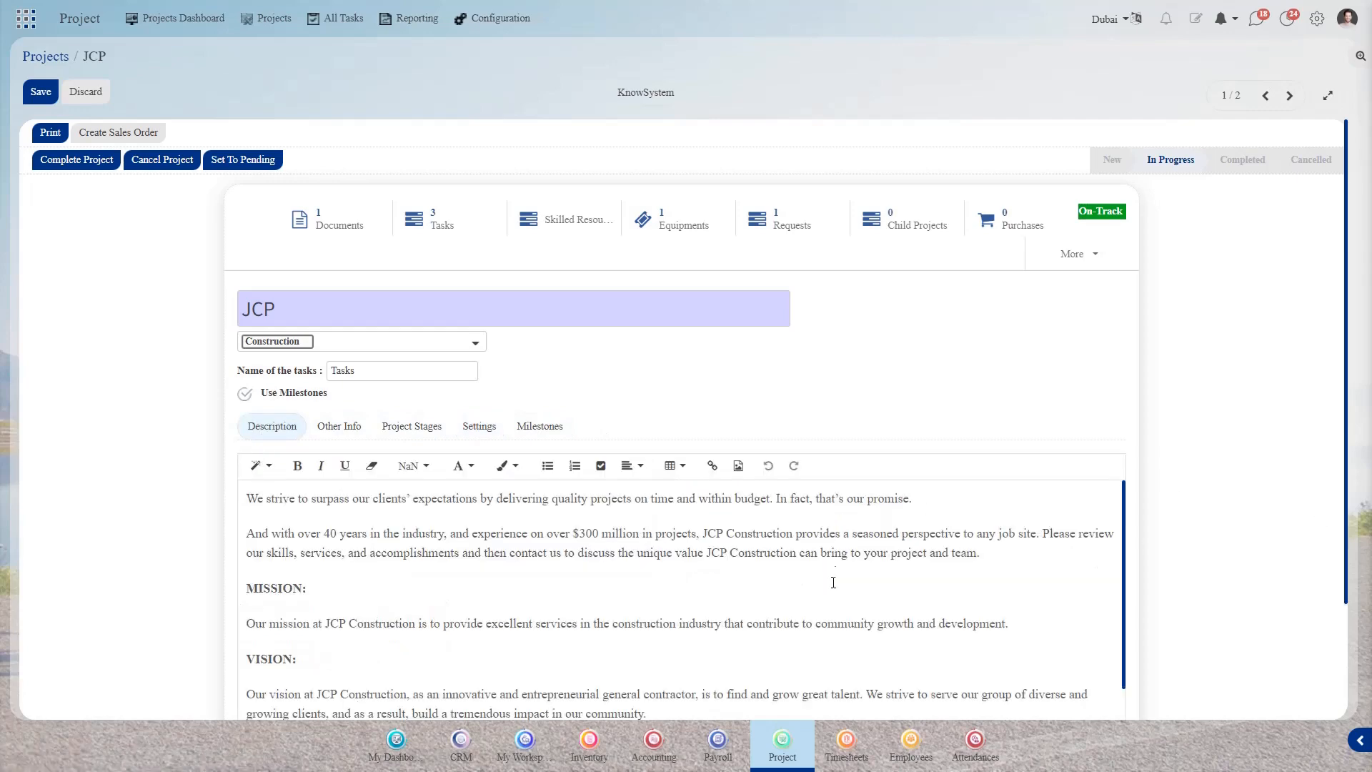
pyautogui.click(338, 432)
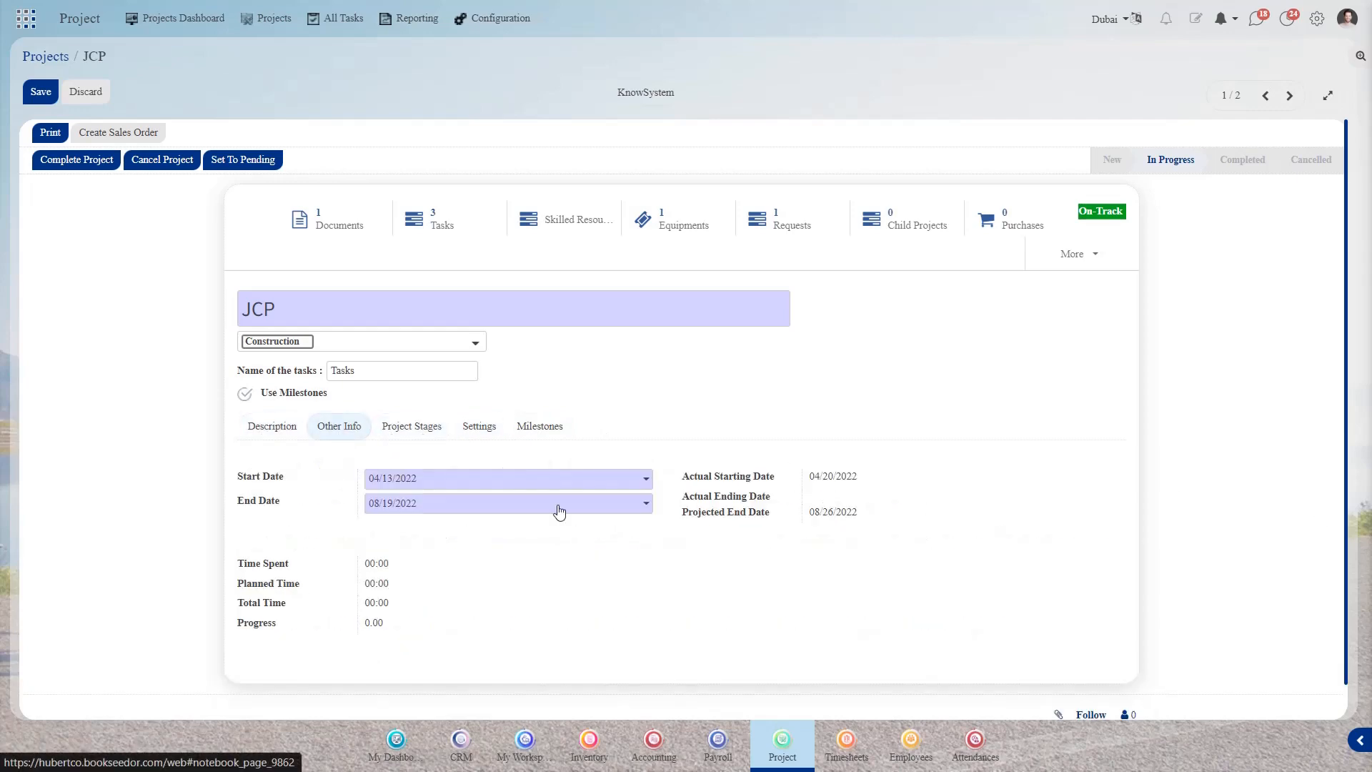
pyautogui.click(268, 427)
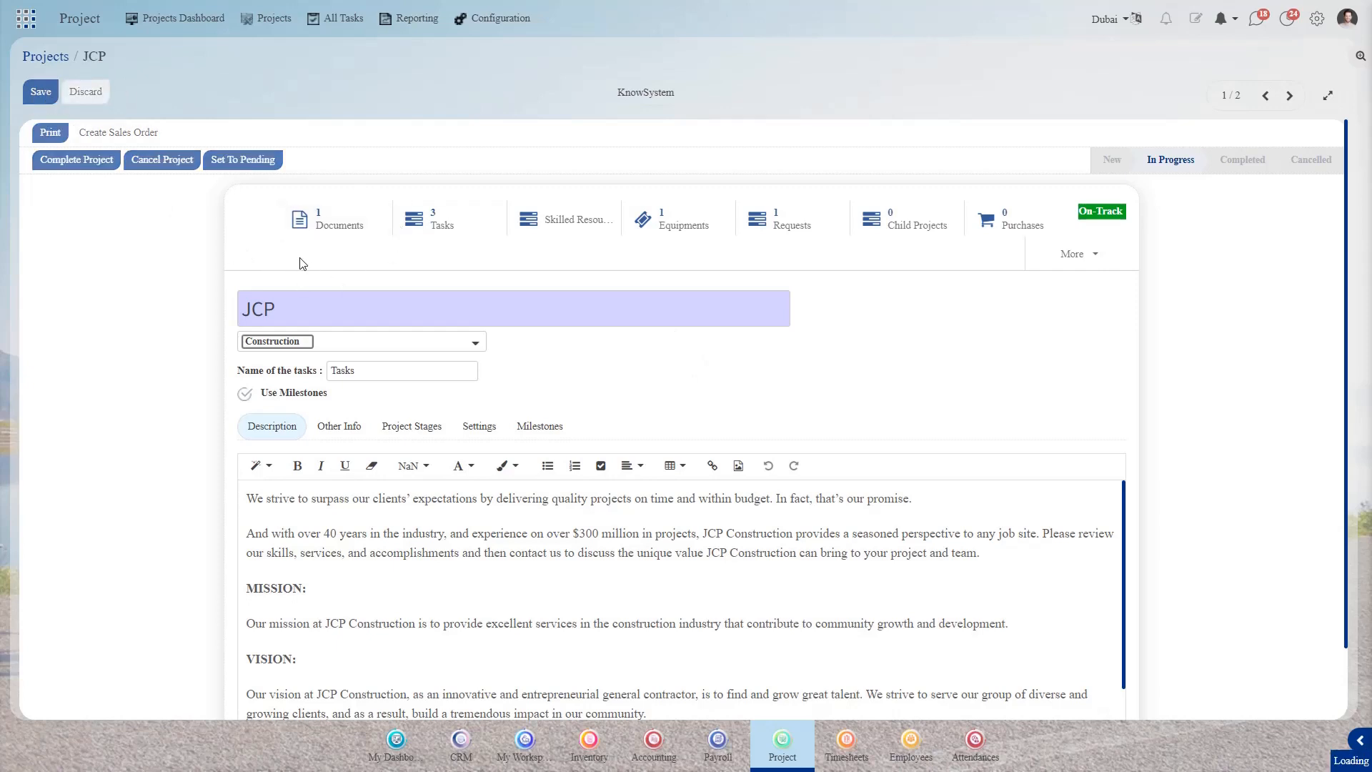
pyautogui.click(332, 227)
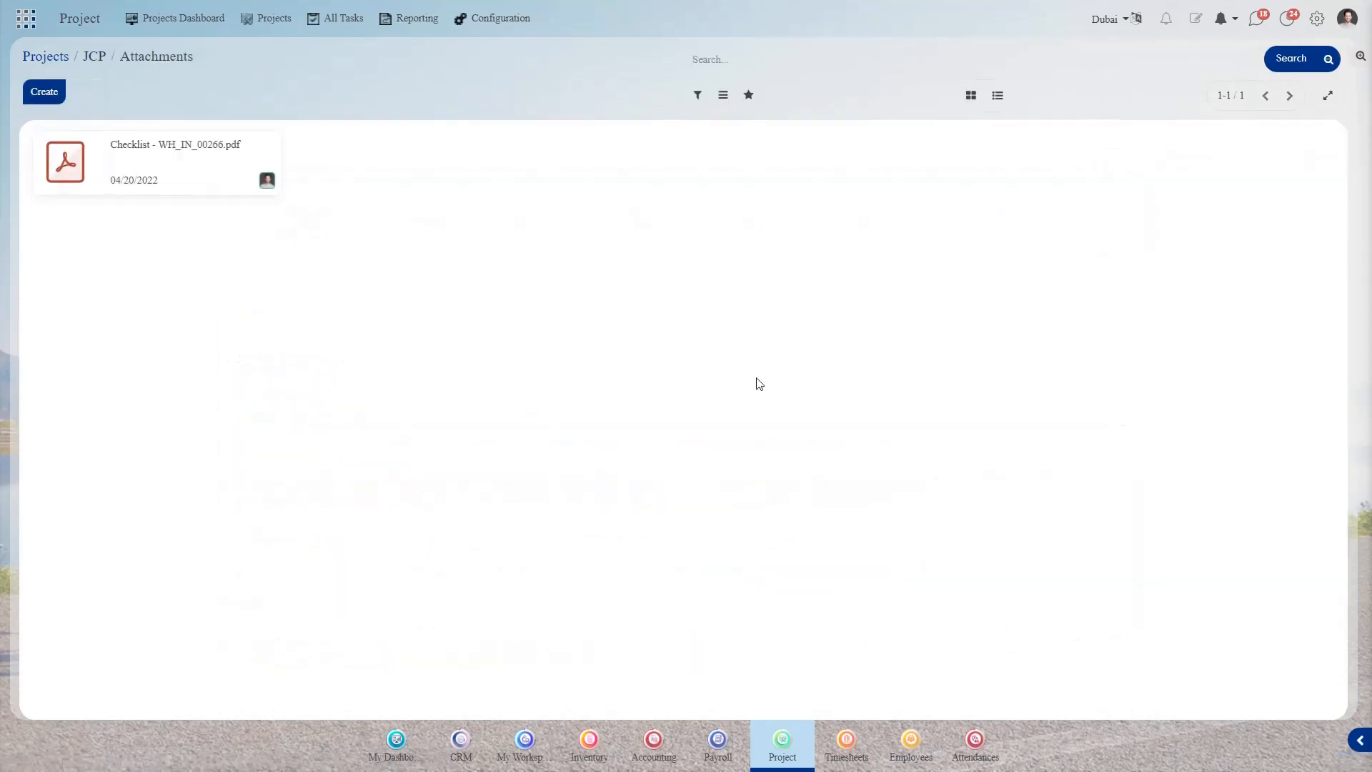
pyautogui.click(272, 141)
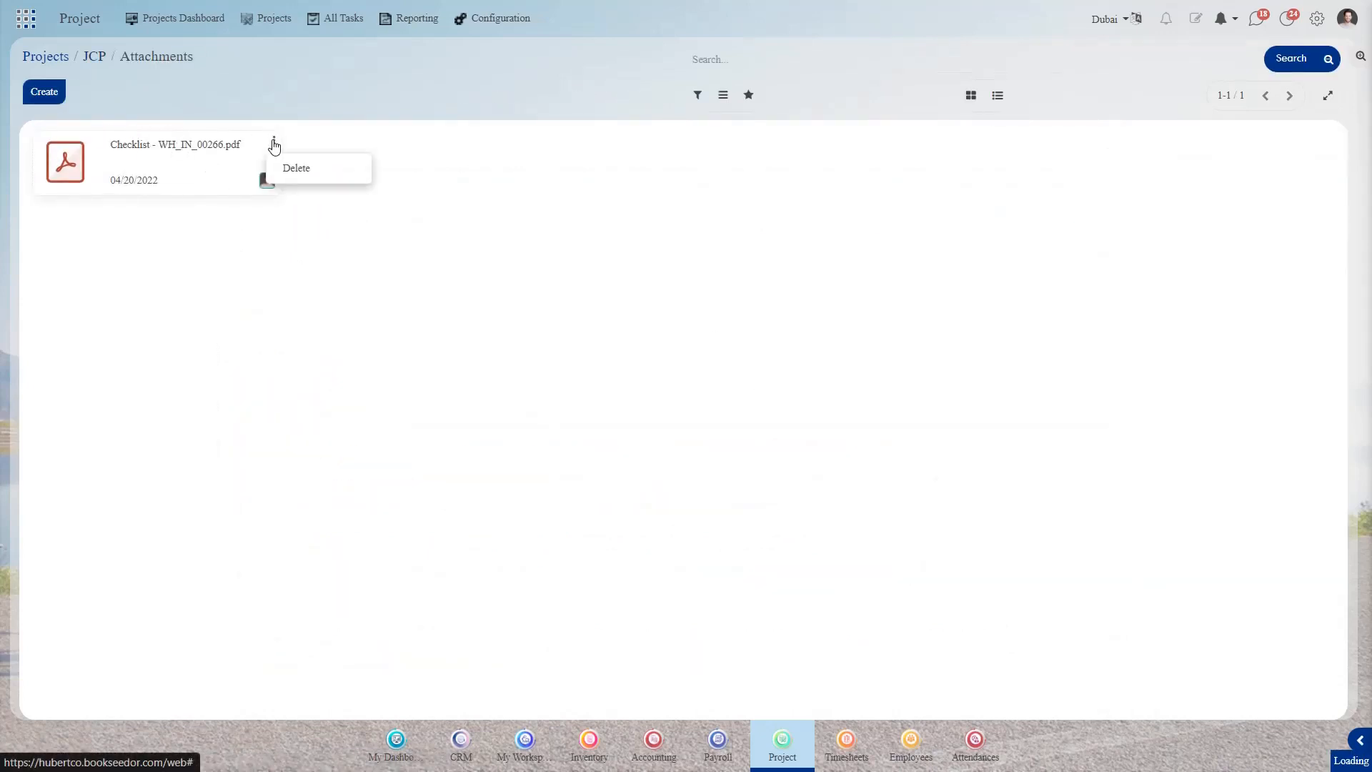
pyautogui.click(193, 167)
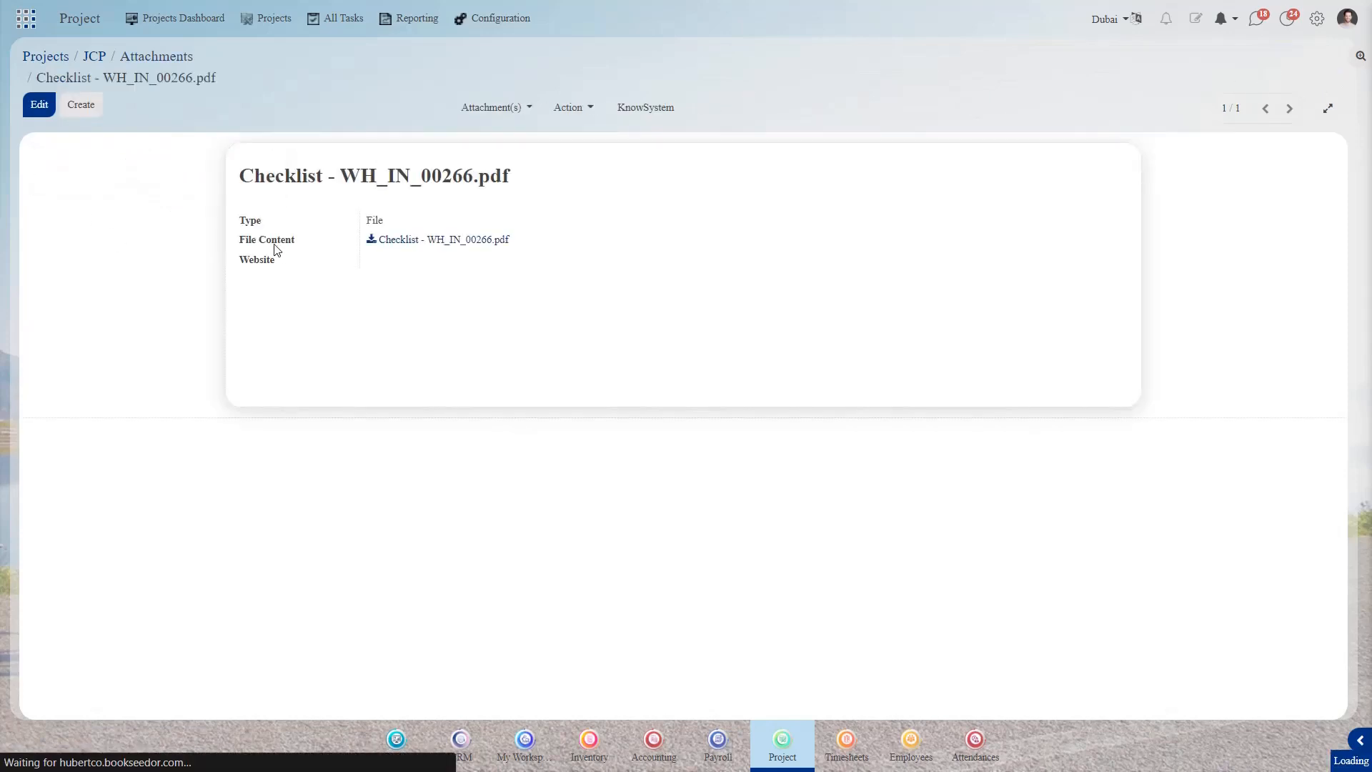
pyautogui.click(39, 105)
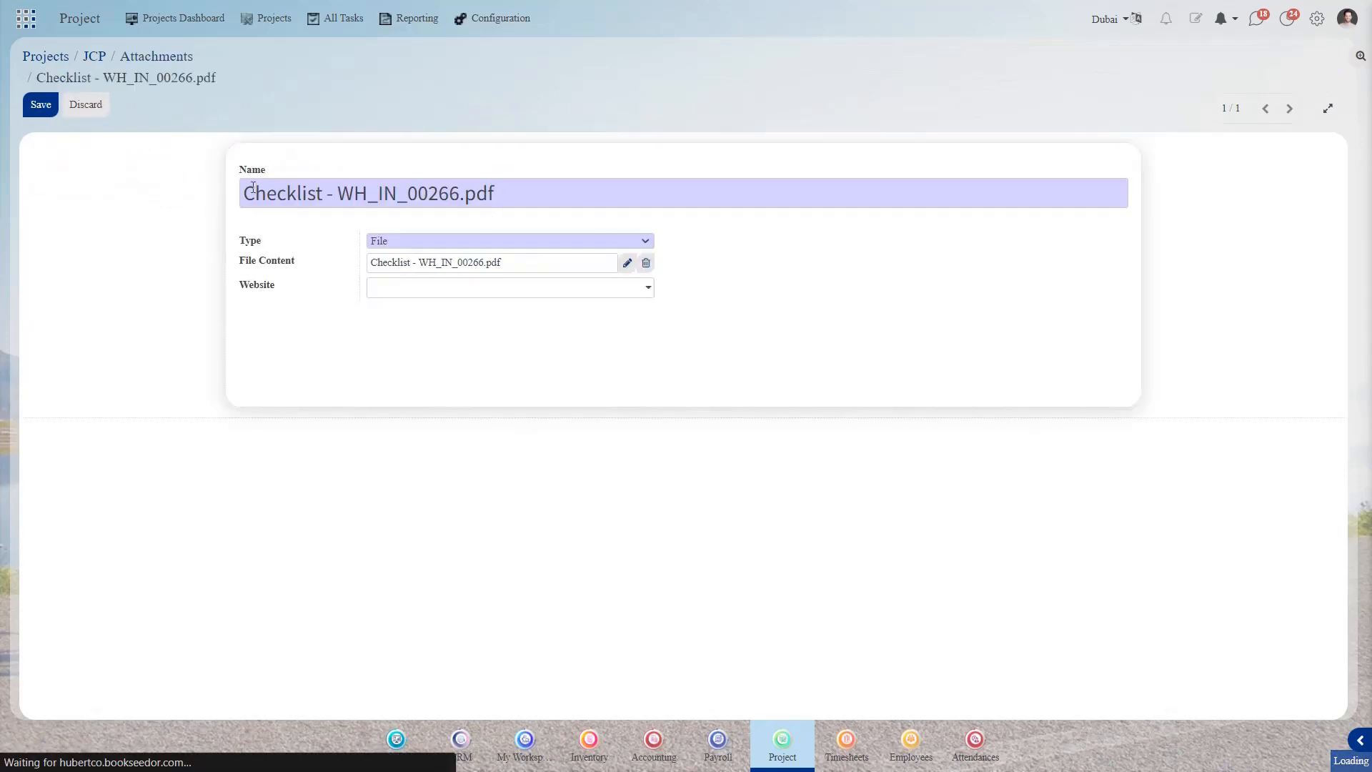
pyautogui.click(427, 243)
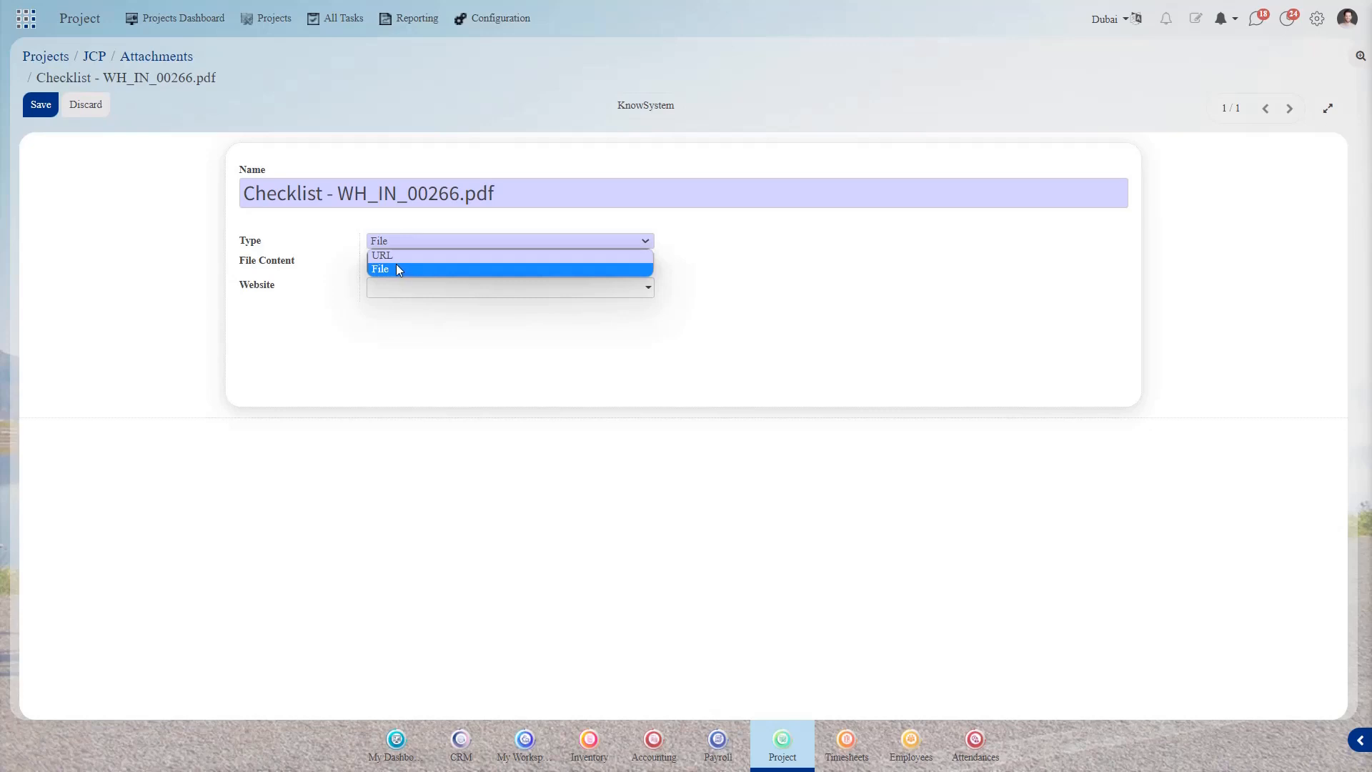
pyautogui.click(762, 278)
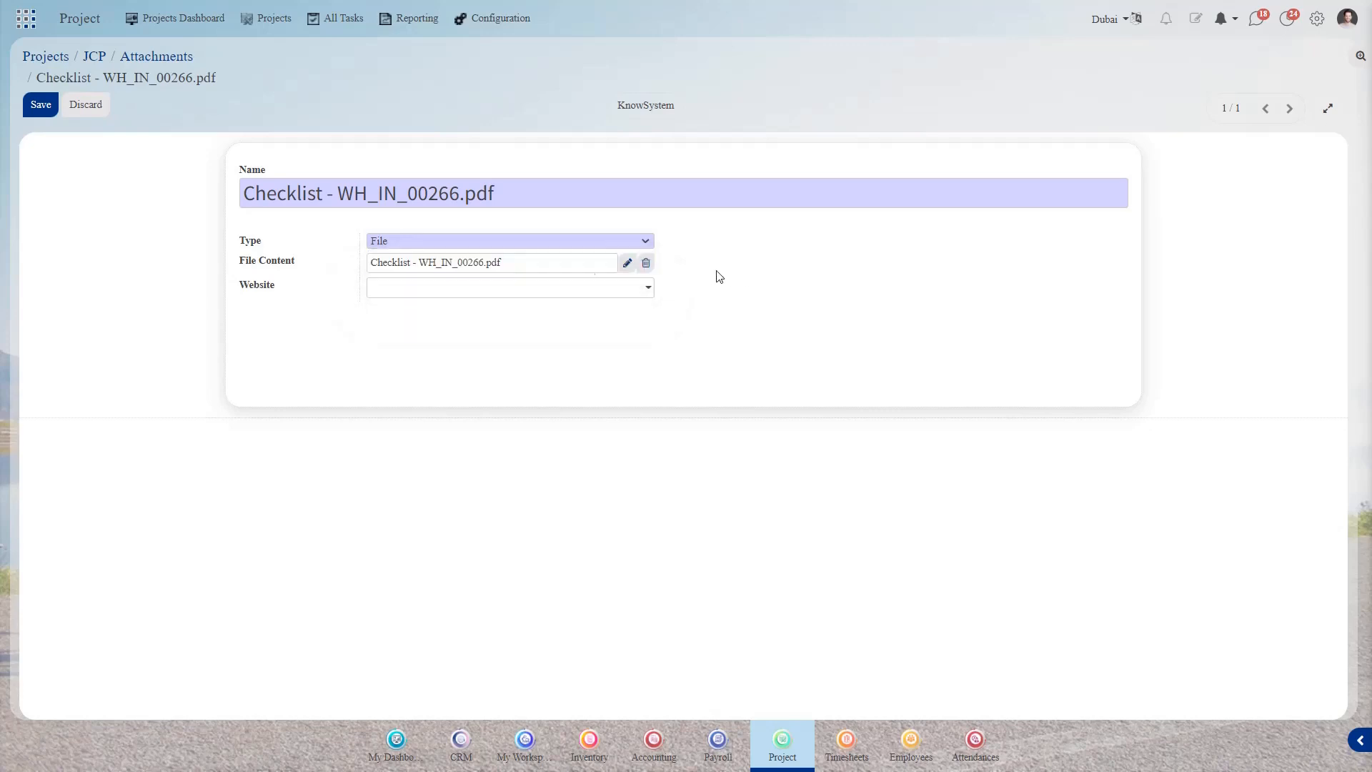
pyautogui.click(160, 61)
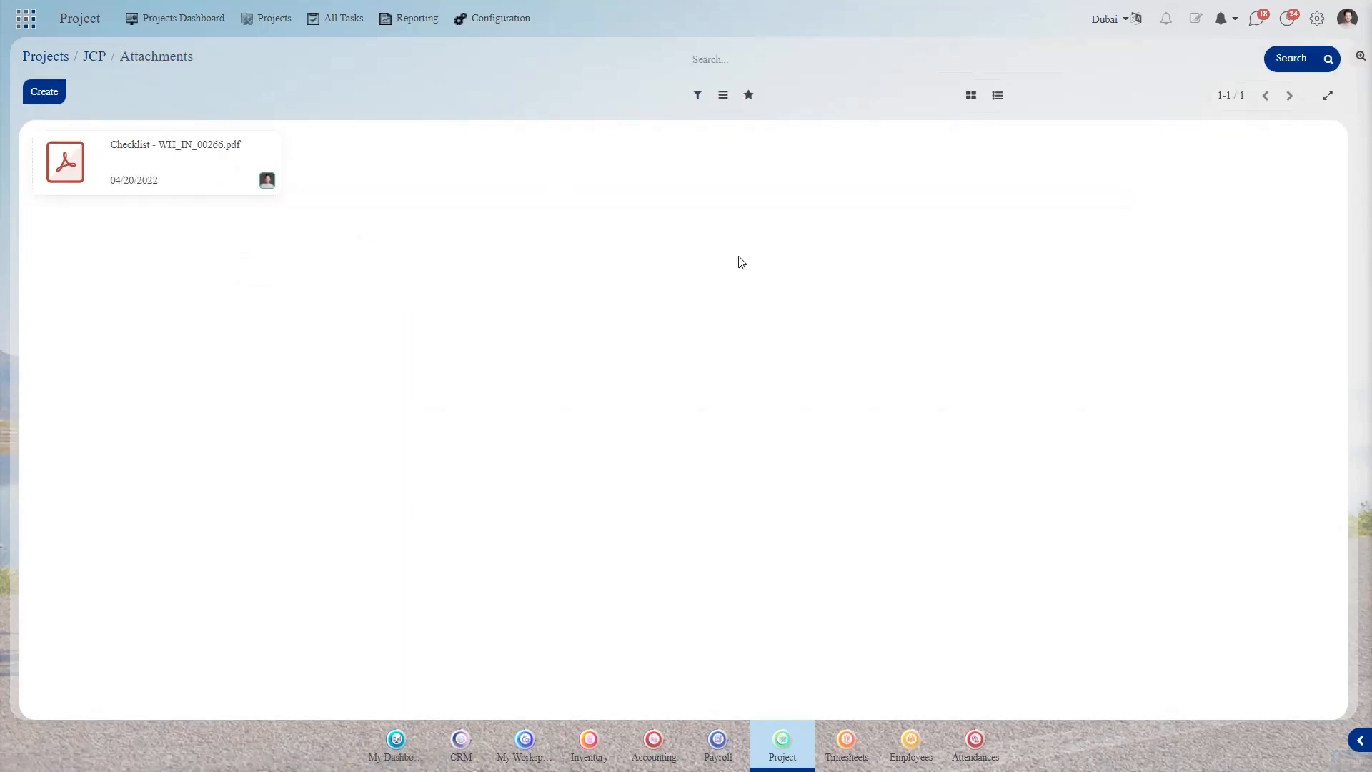
pyautogui.hotkey('alt', 'Left')
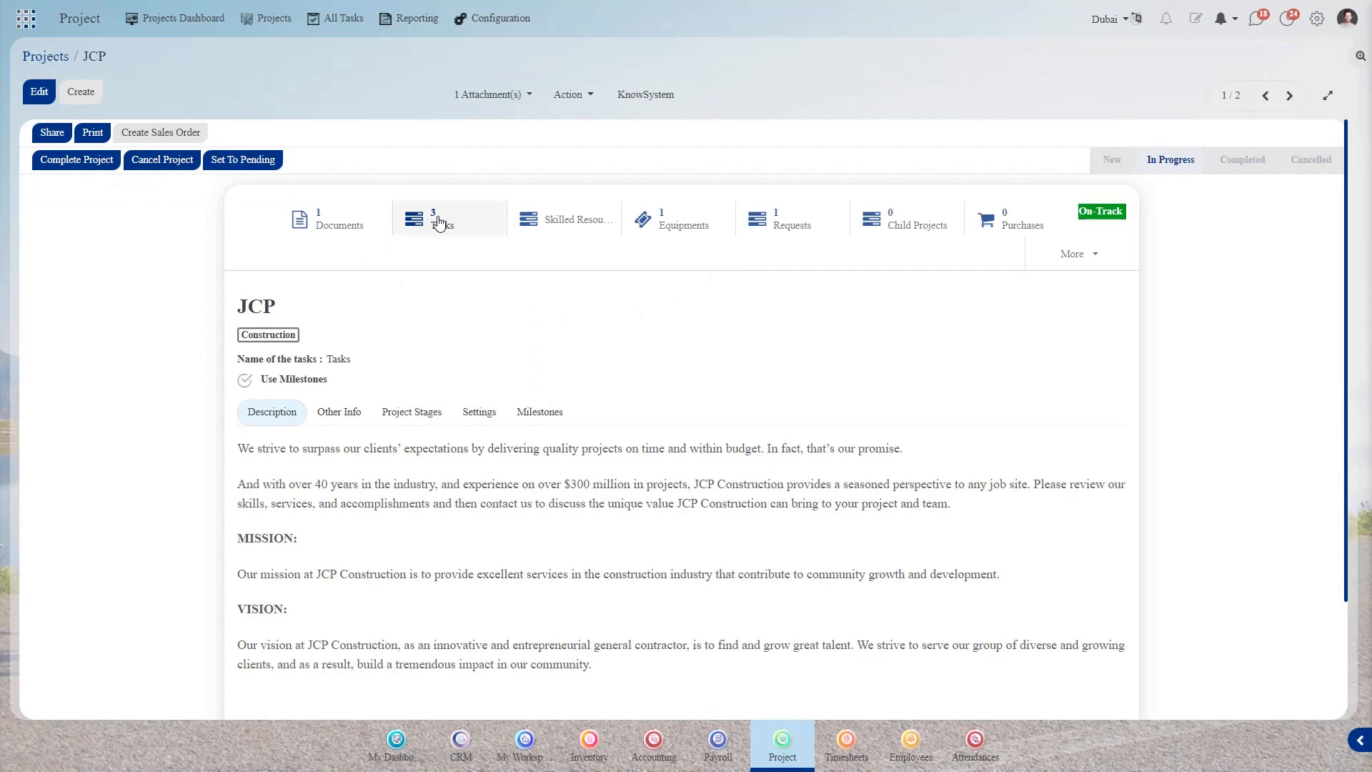
# - On the JCP task board, place JCP-3 Procress below JCP-2 and move JCP-2 Configure it to In Progress
pyautogui.click(438, 223)
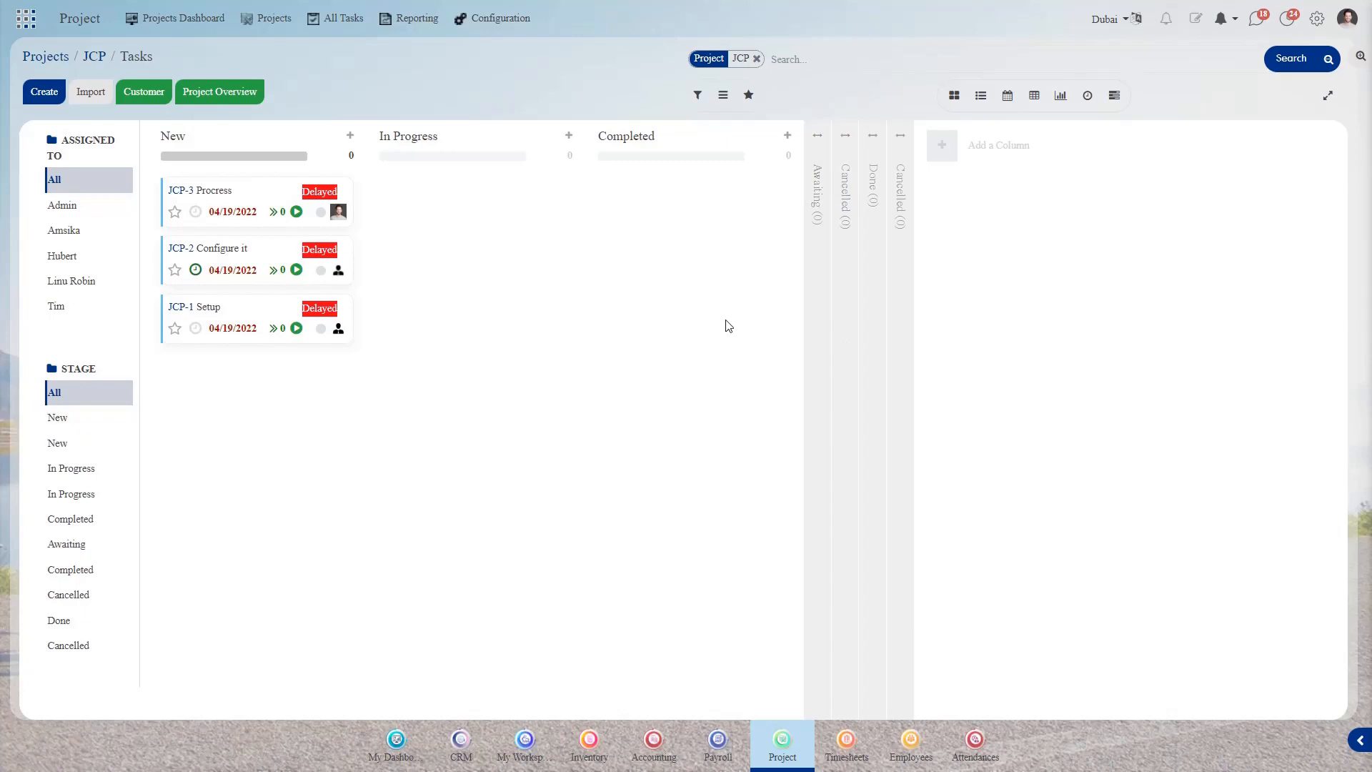
pyautogui.moveTo(232, 207); pyautogui.dragTo(421, 229)
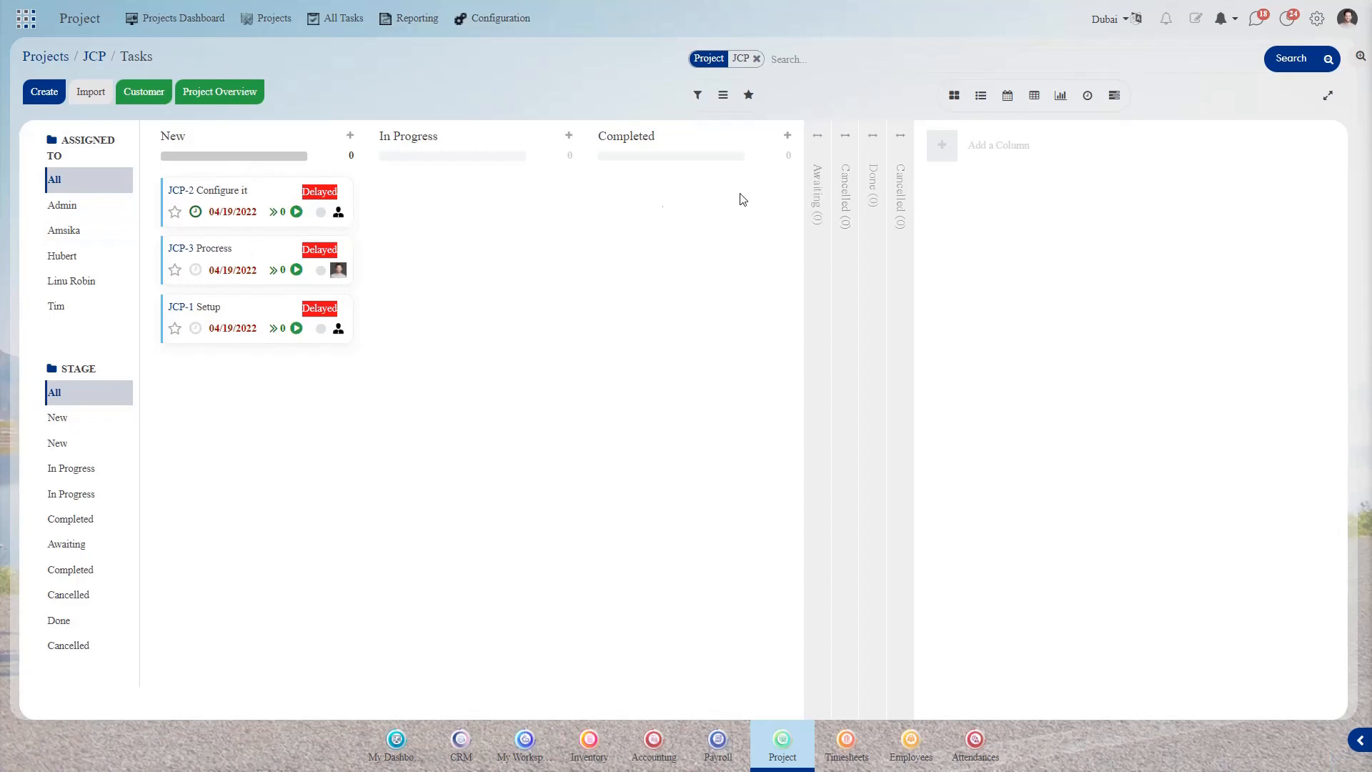
pyautogui.moveTo(208, 192); pyautogui.dragTo(674, 192)
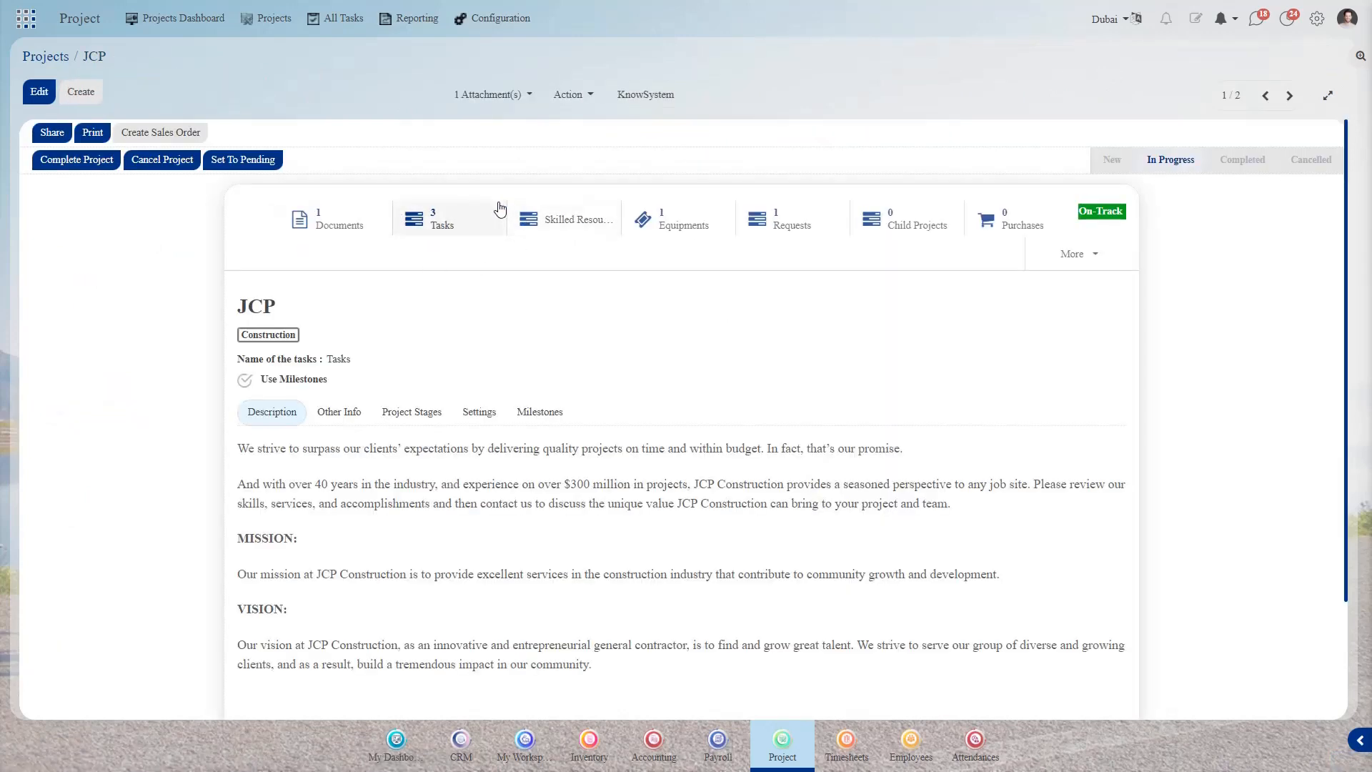
# - Open the JCP/25 equipment record and check its available equipment categories
pyautogui.click(688, 217)
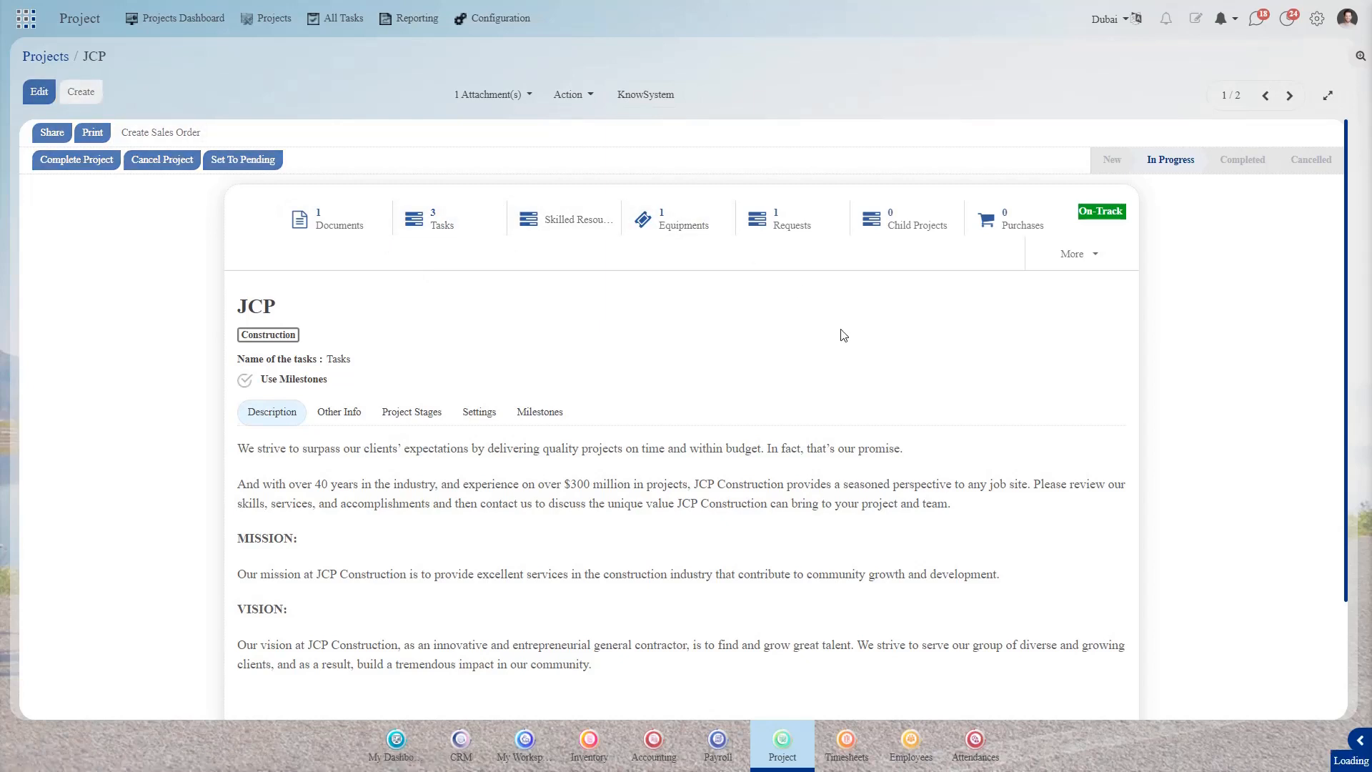
pyautogui.click(79, 168)
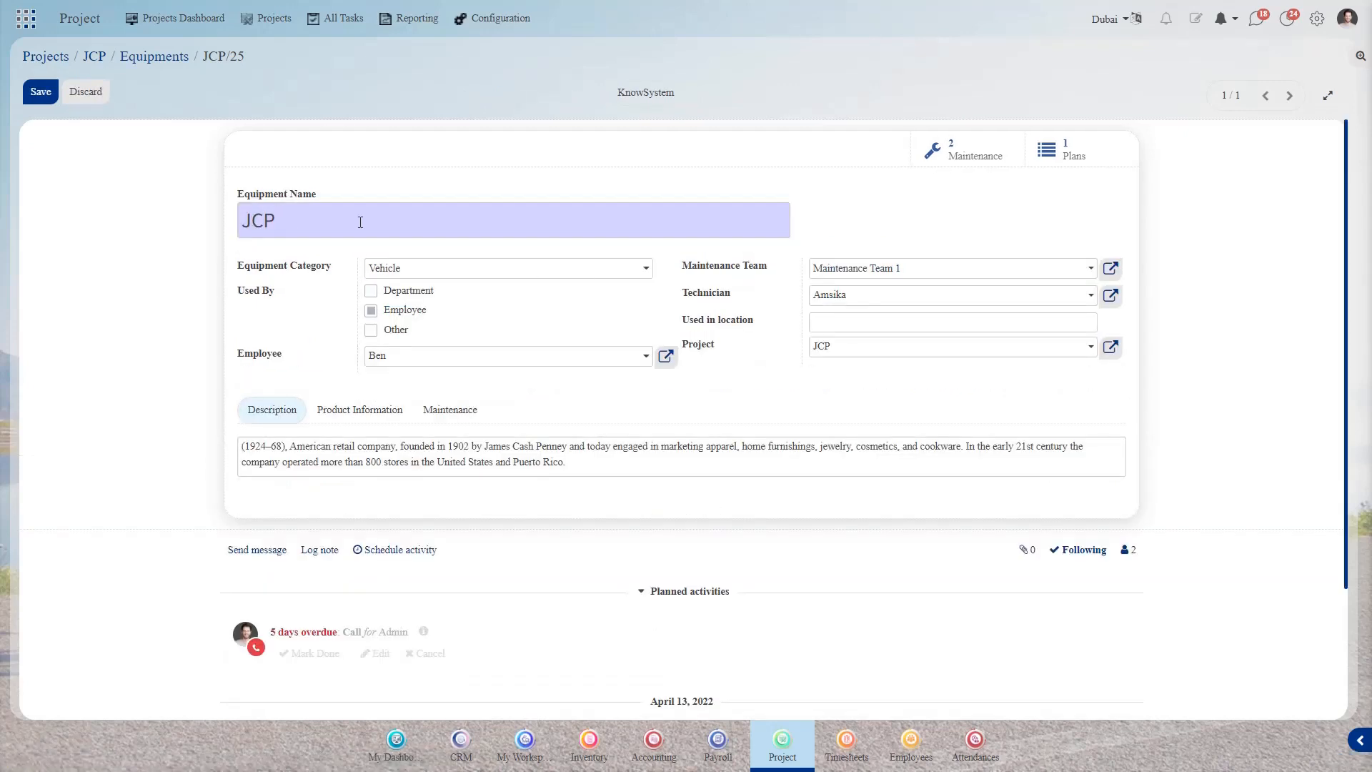
pyautogui.click(502, 273)
pyautogui.click(502, 275)
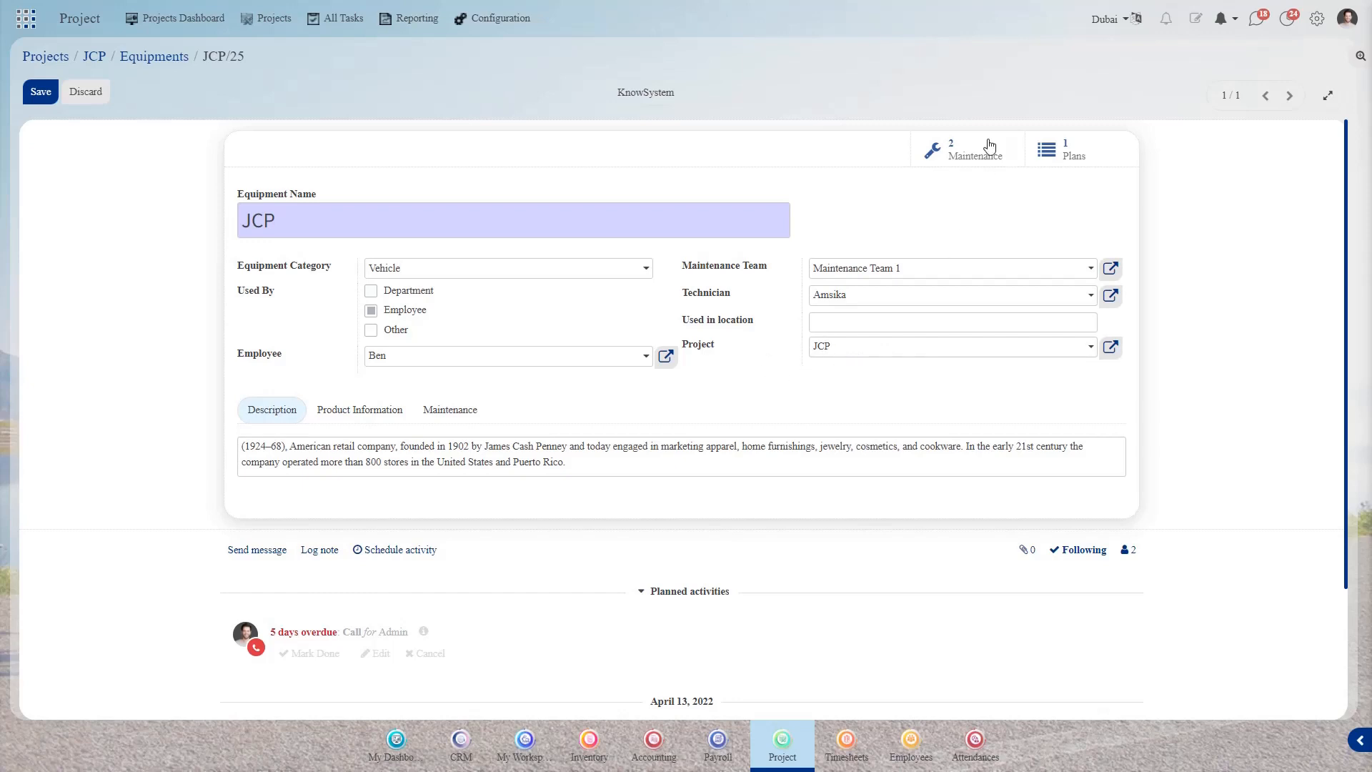
# - View JCP/25's yearly 5-hour maintenance plan, then go back through the breadcrumbs
pyautogui.click(1073, 159)
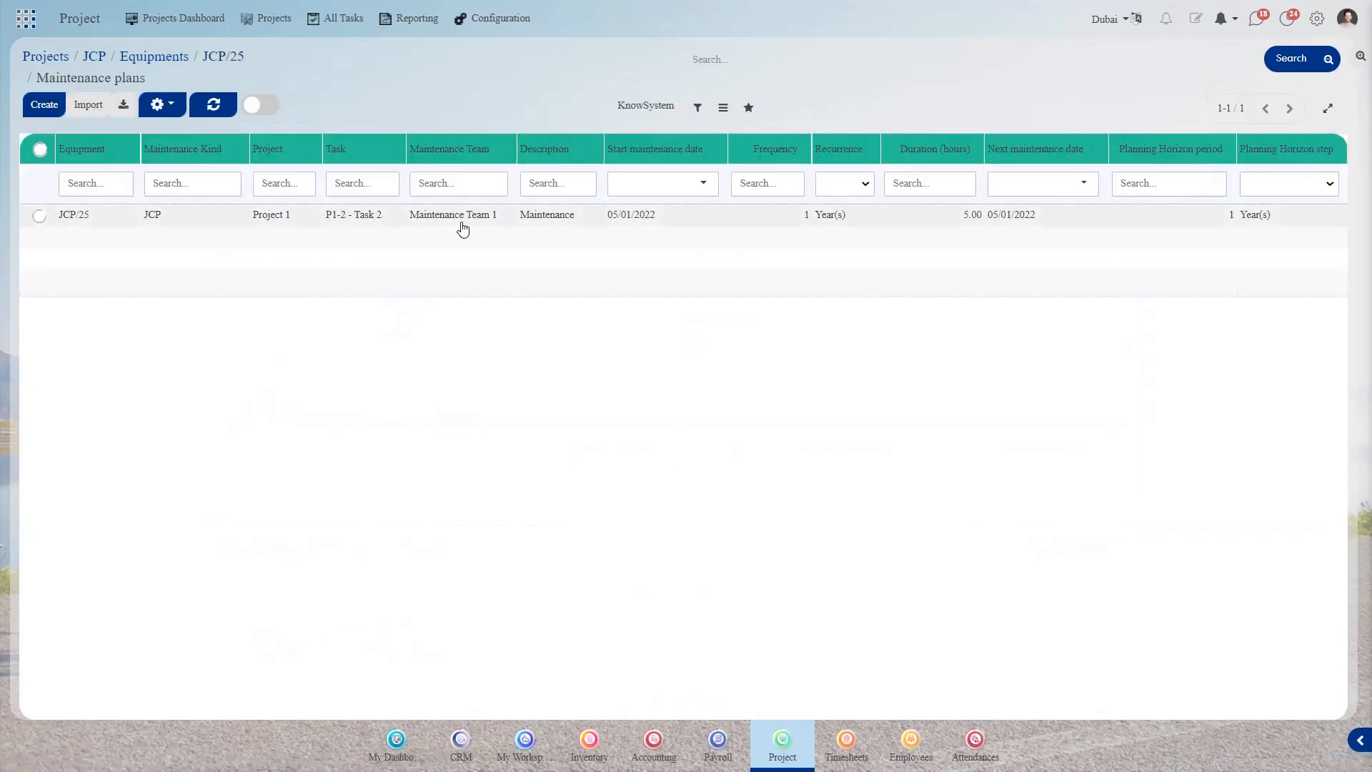
pyautogui.click(463, 229)
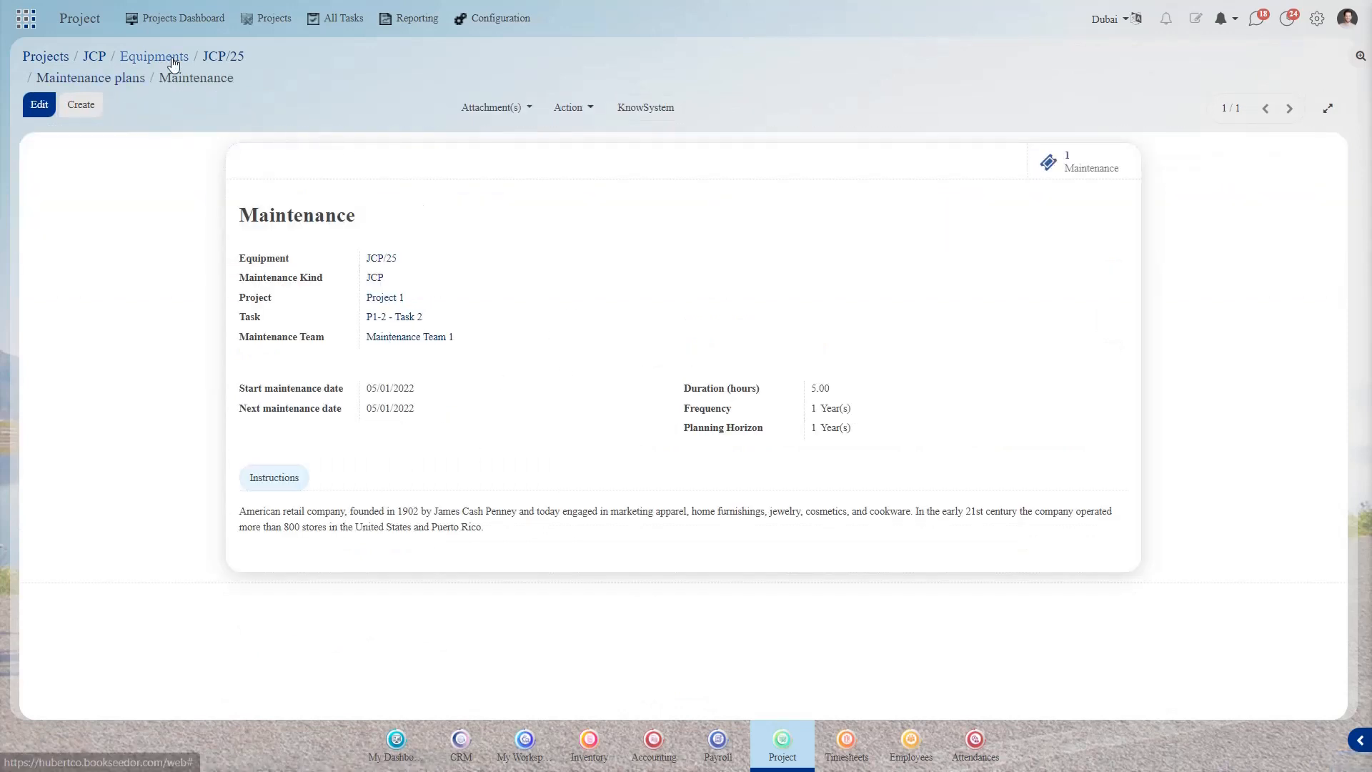
pyautogui.click(209, 60)
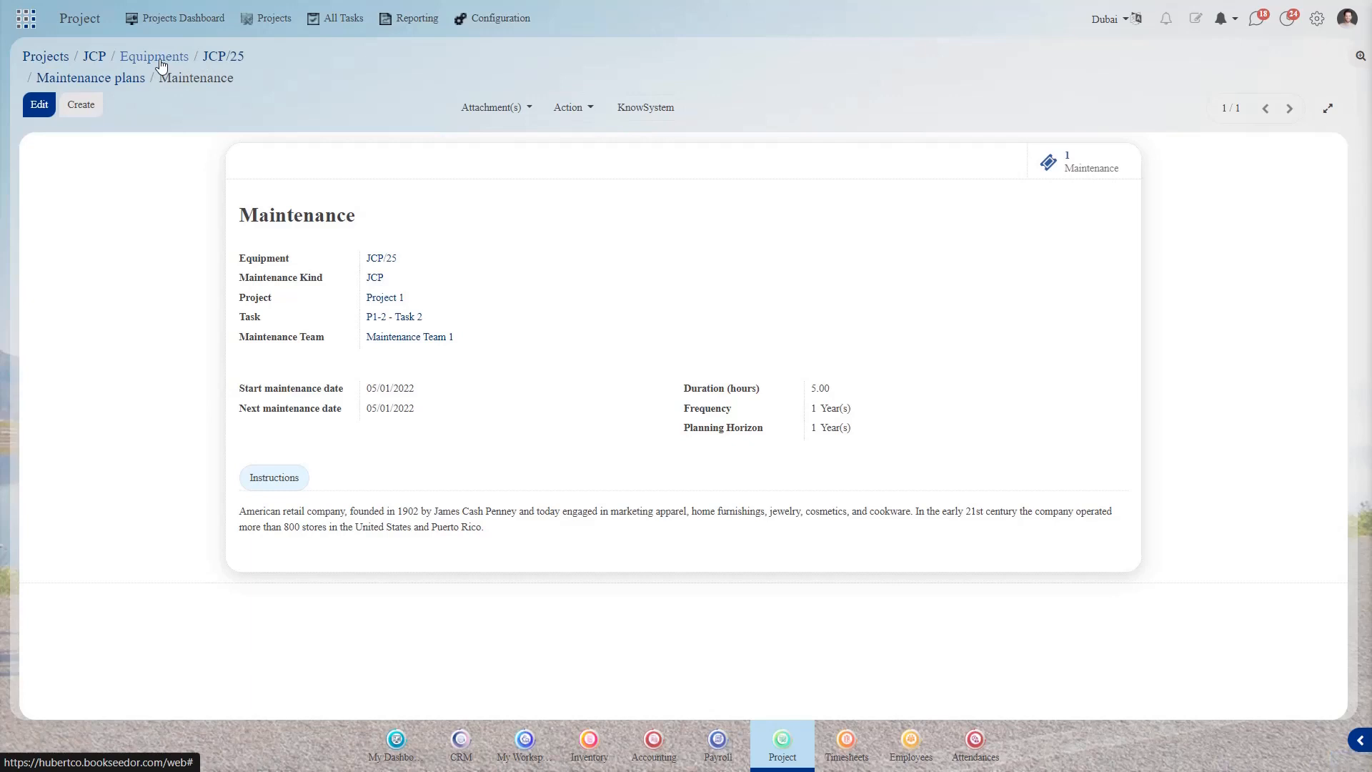
pyautogui.click(160, 63)
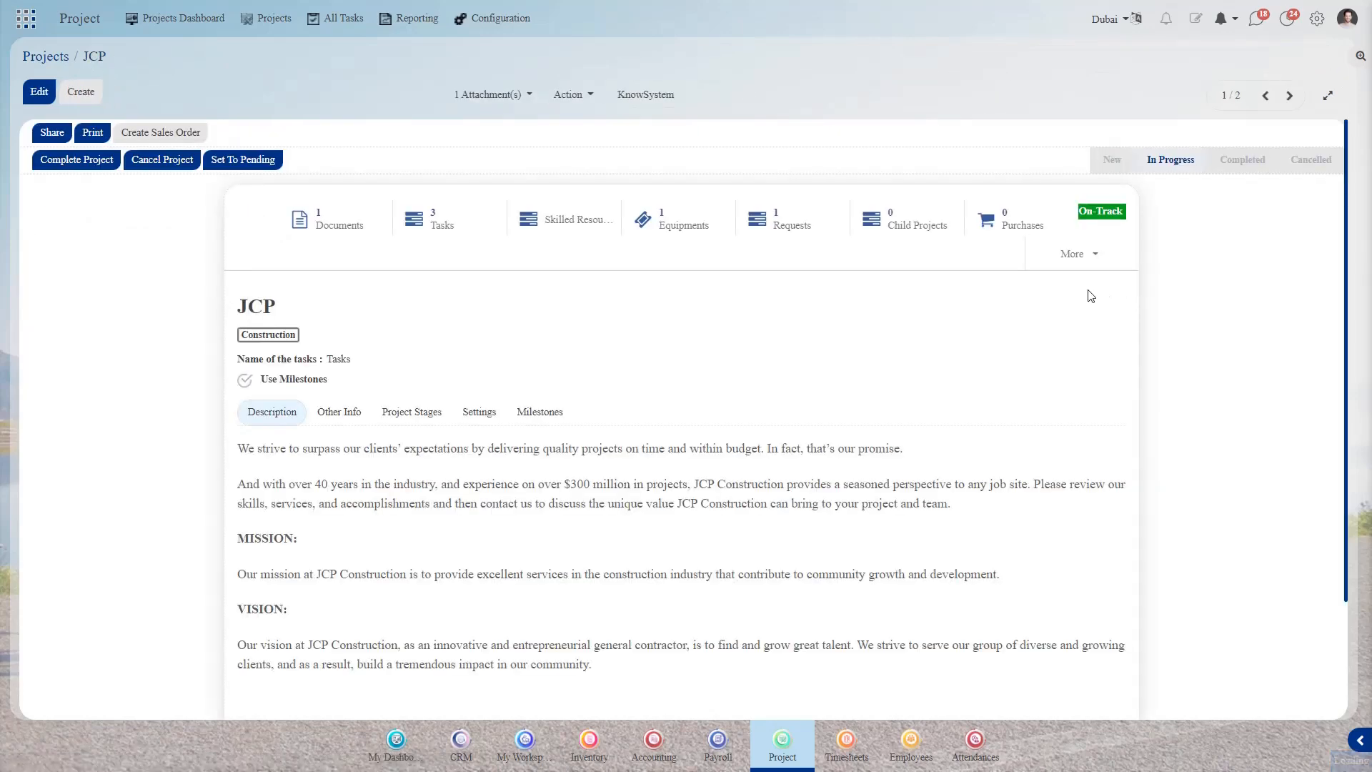
pyautogui.click(792, 227)
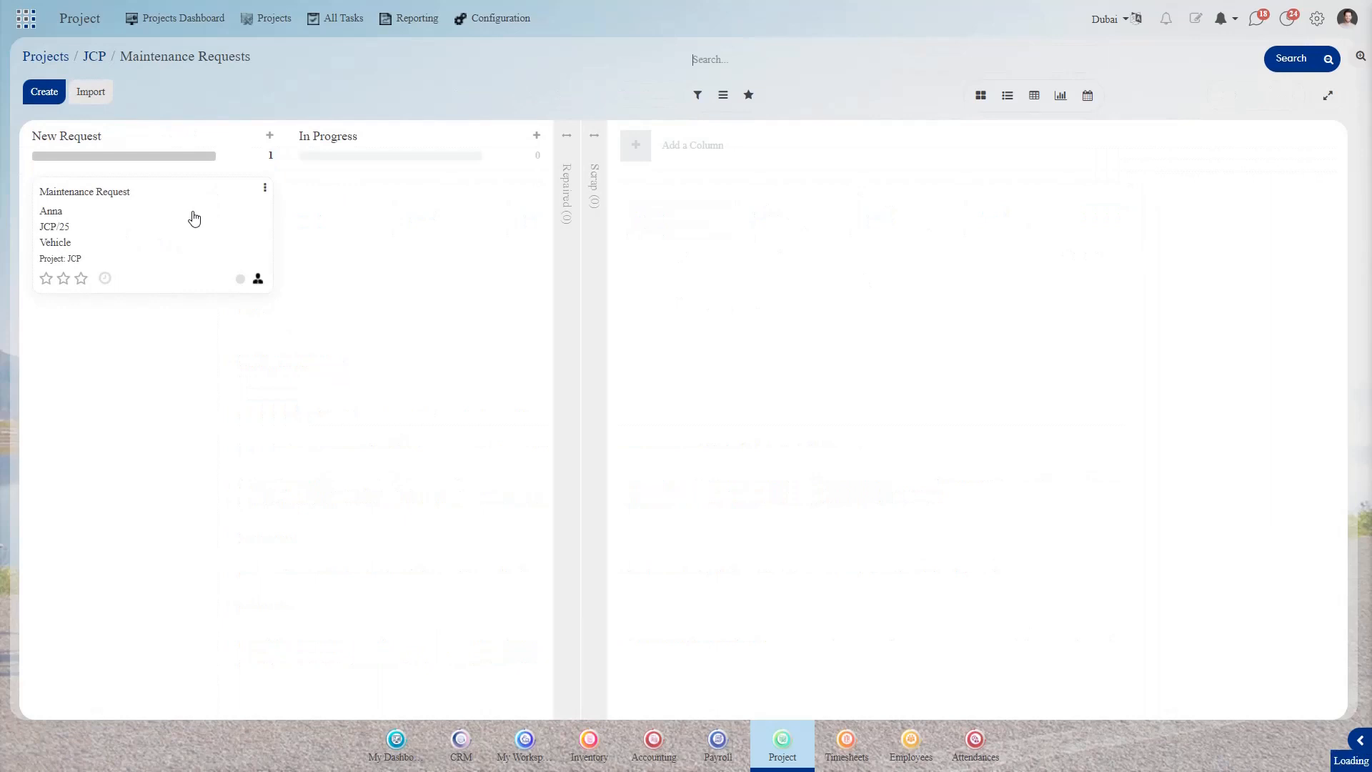
pyautogui.click(193, 218)
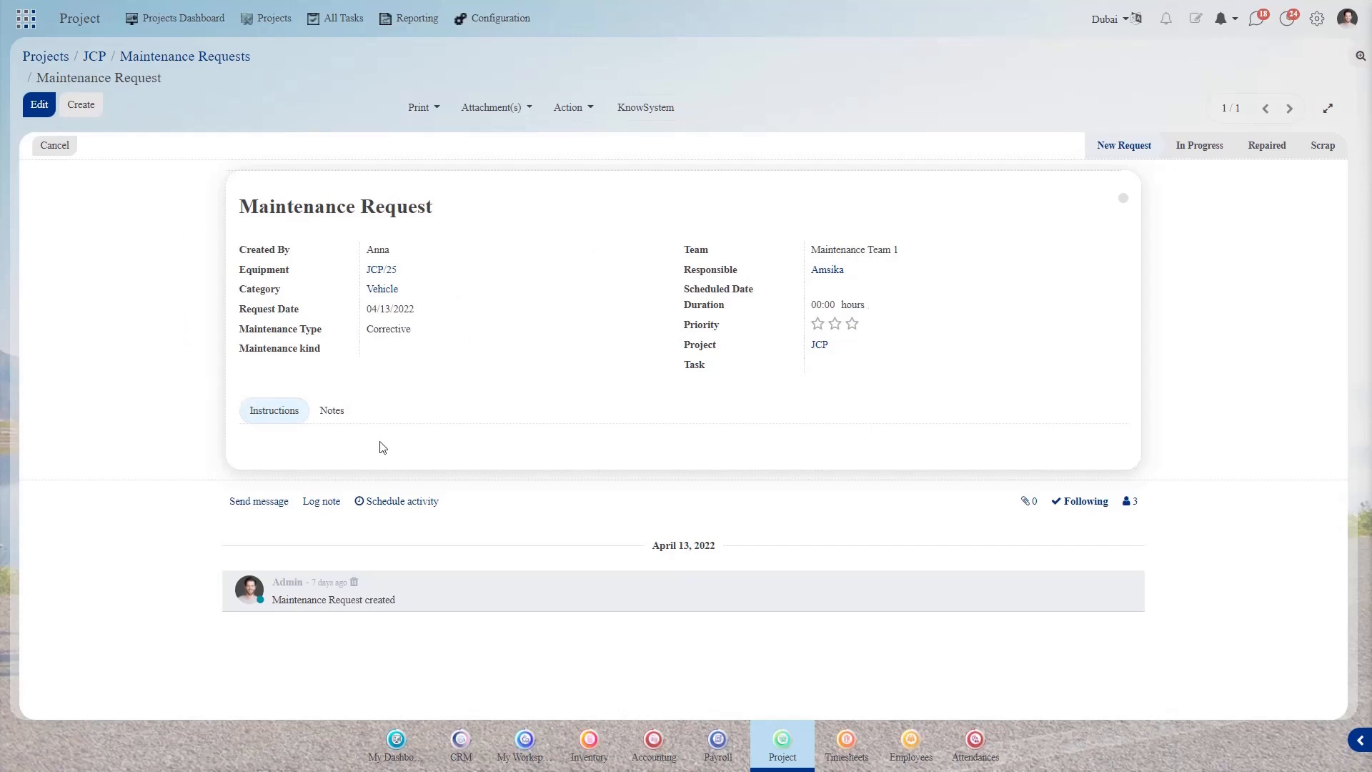
pyautogui.click(171, 59)
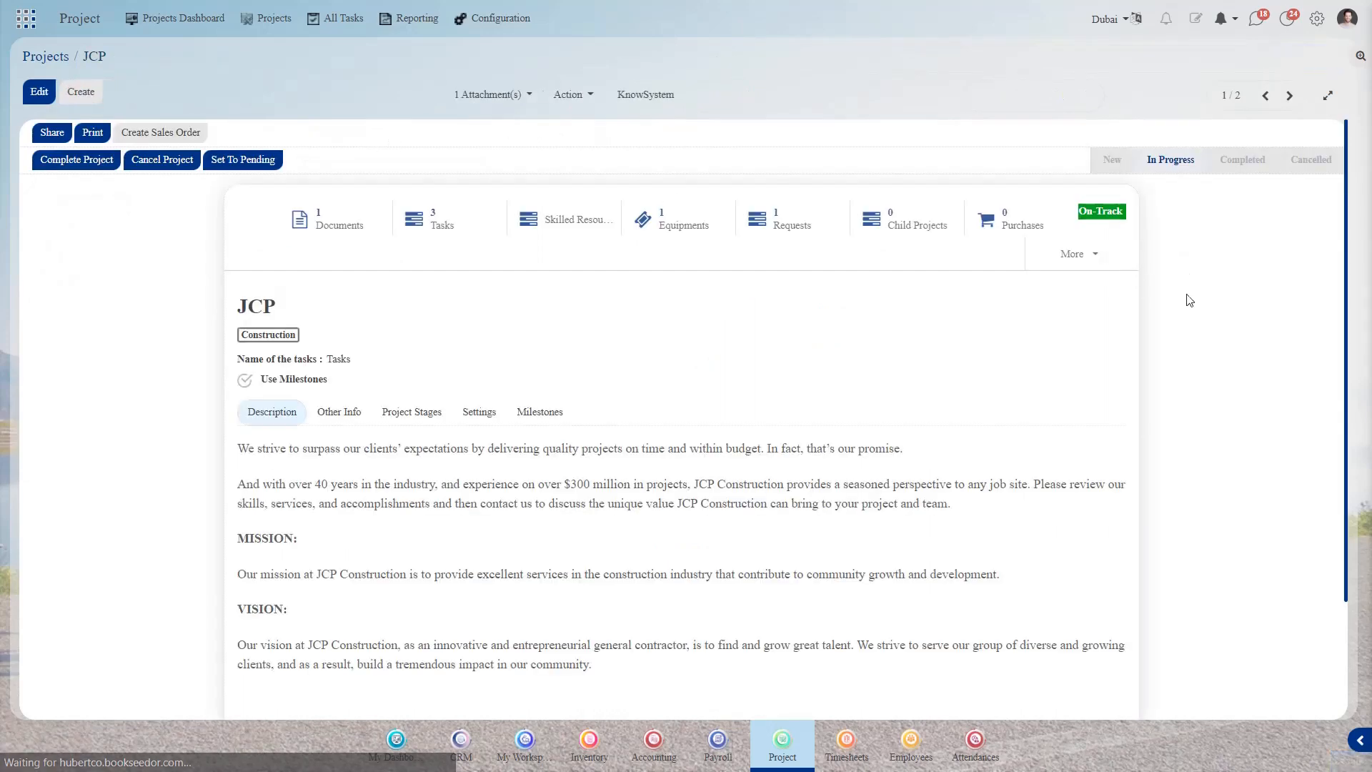
# - Open the project's timesheets, add and save a new line, then go back to the project form
pyautogui.click(1089, 262)
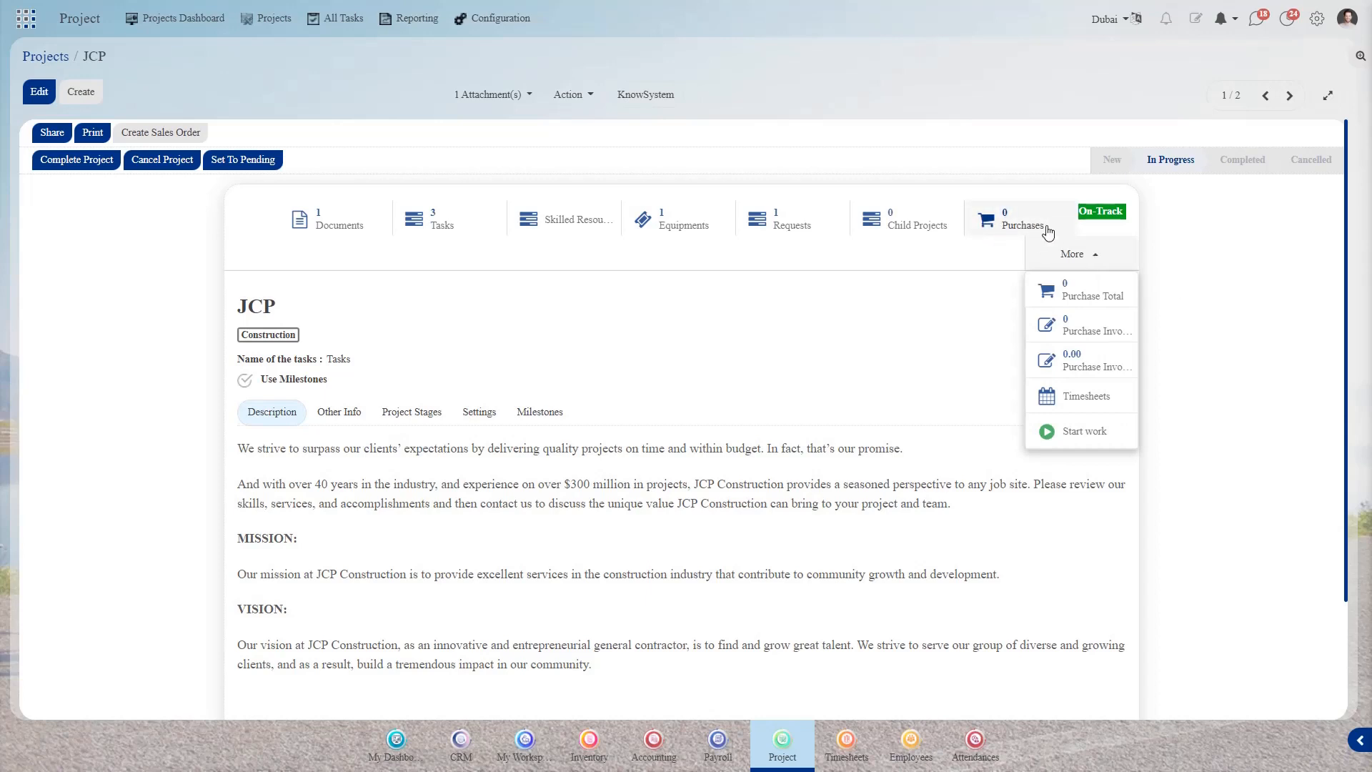
pyautogui.click(1090, 398)
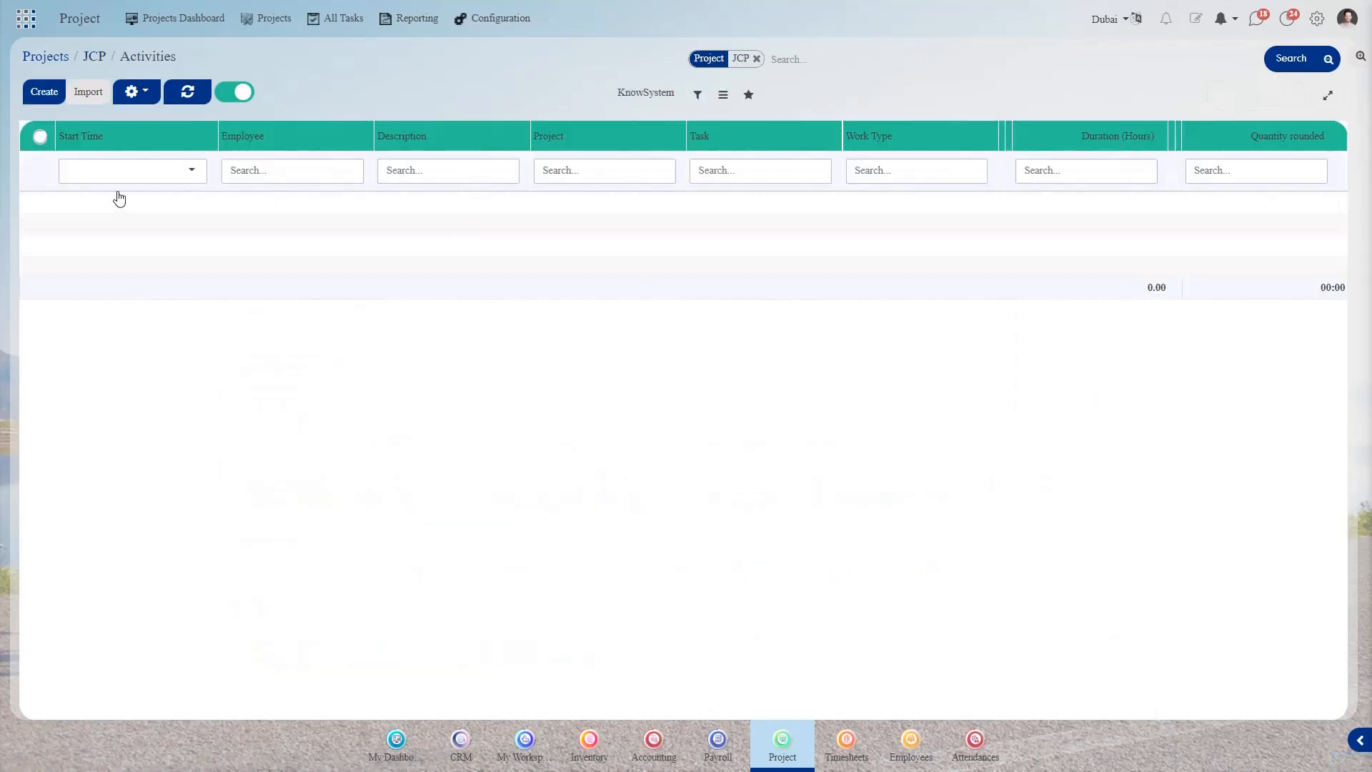
pyautogui.click(44, 98)
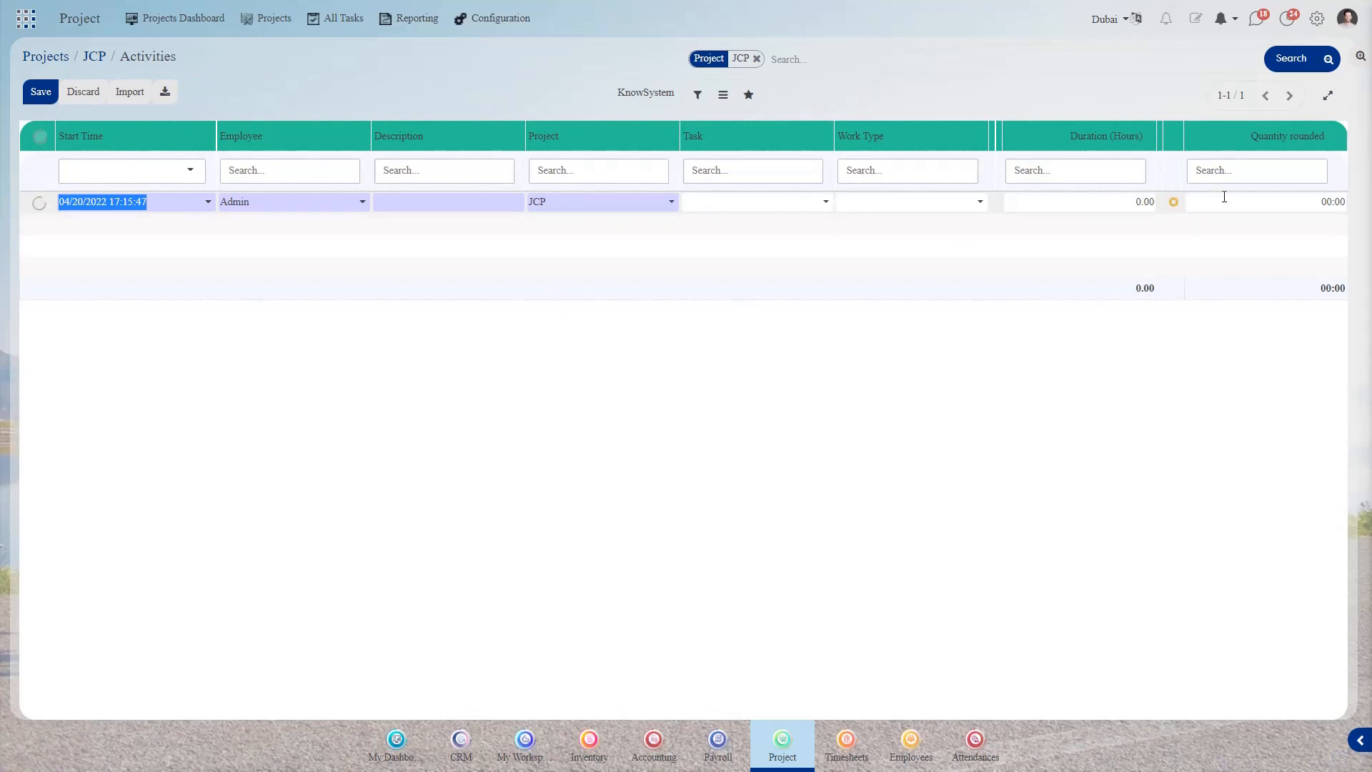
pyautogui.click(34, 88)
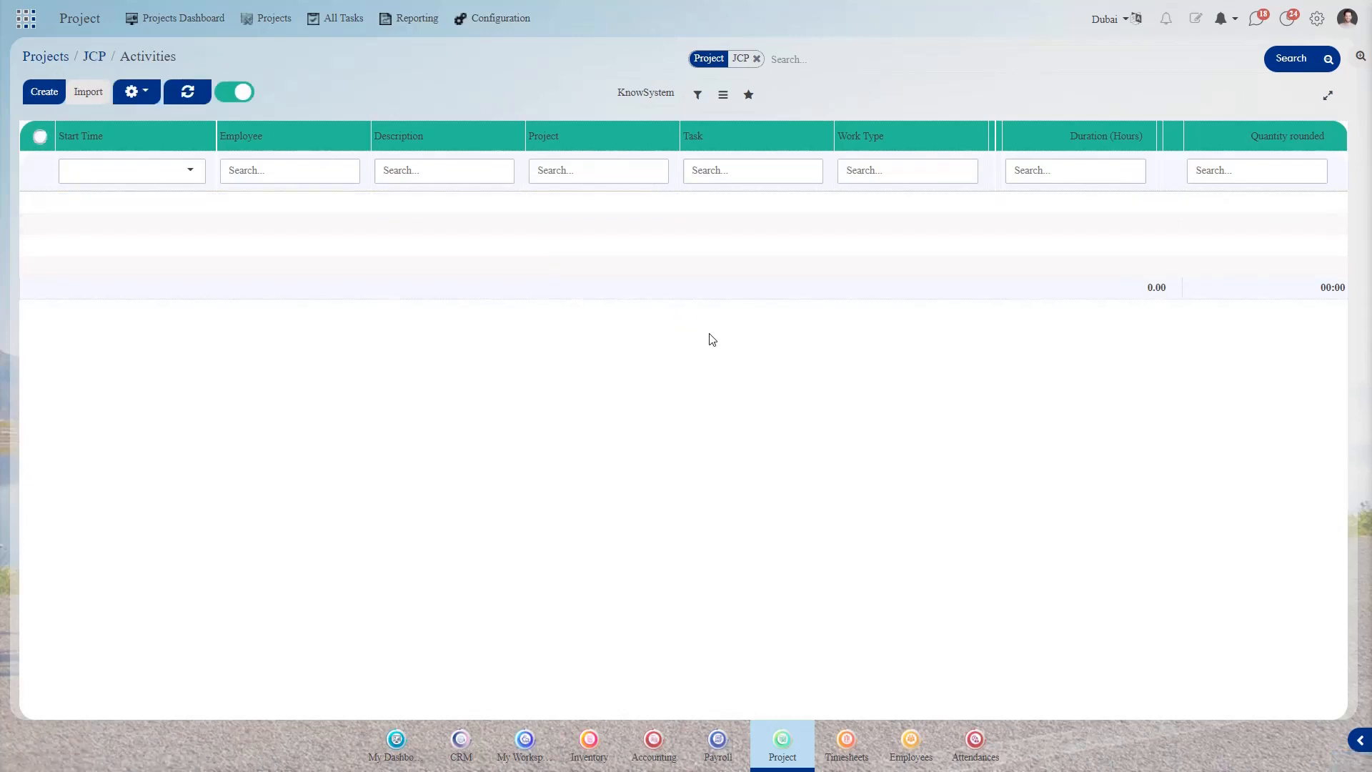
pyautogui.hotkey('alt', 'Left')
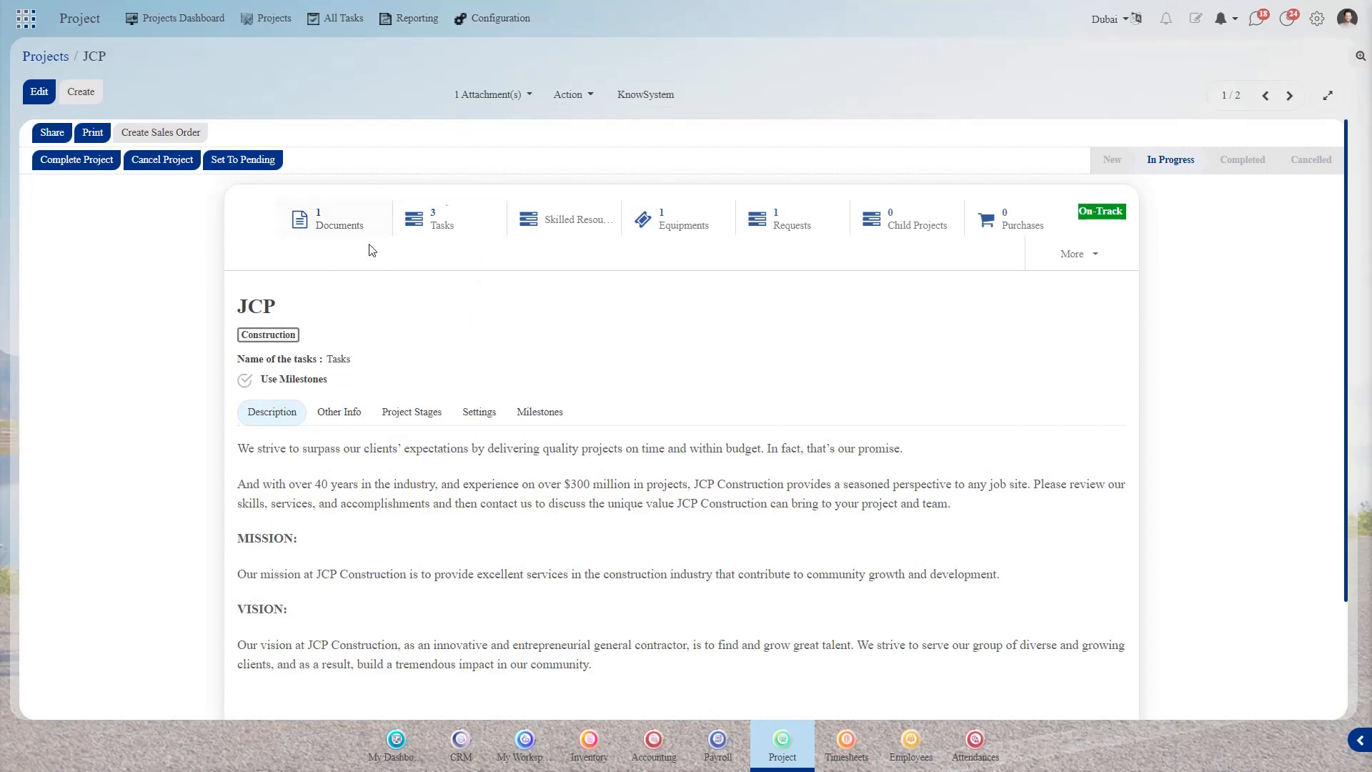
# - Look at the project's attachments, then start and cancel inviting a follower
pyautogui.click(507, 94)
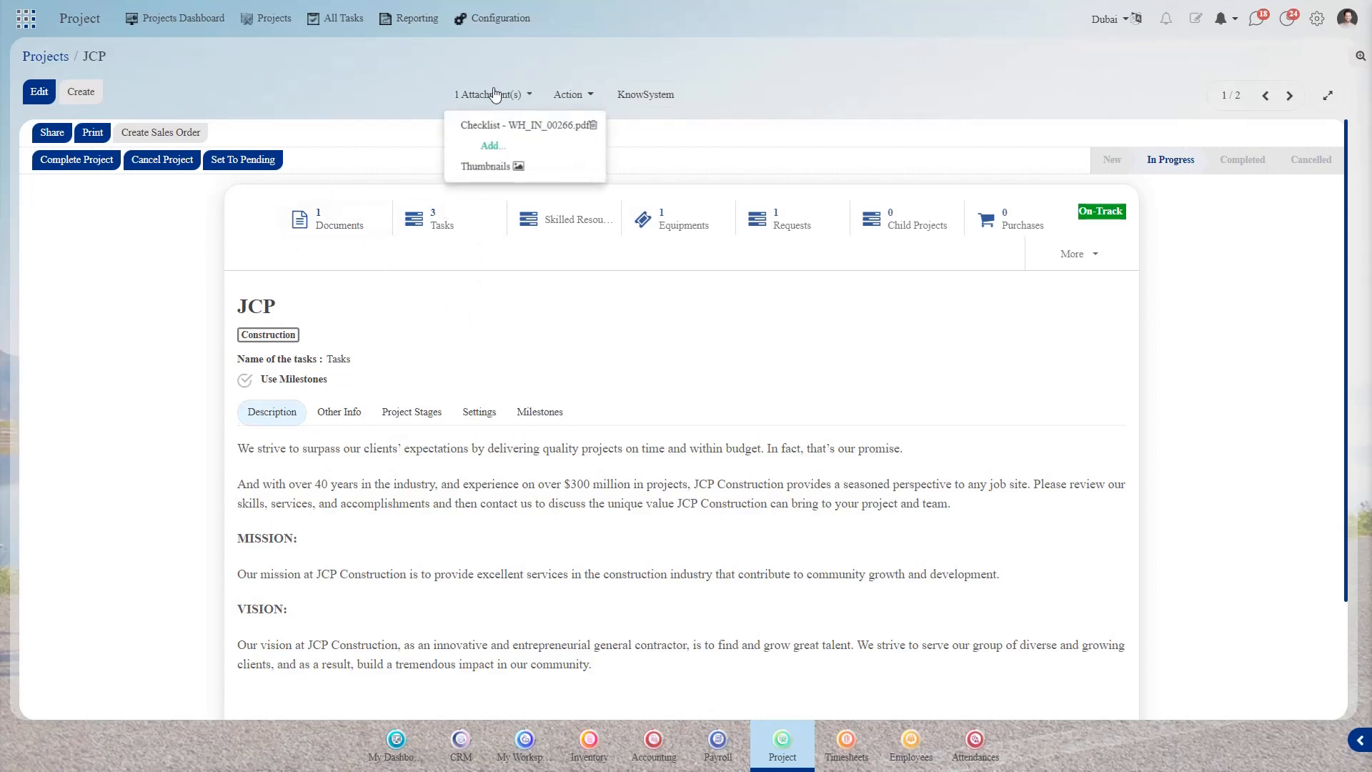
pyautogui.click(758, 342)
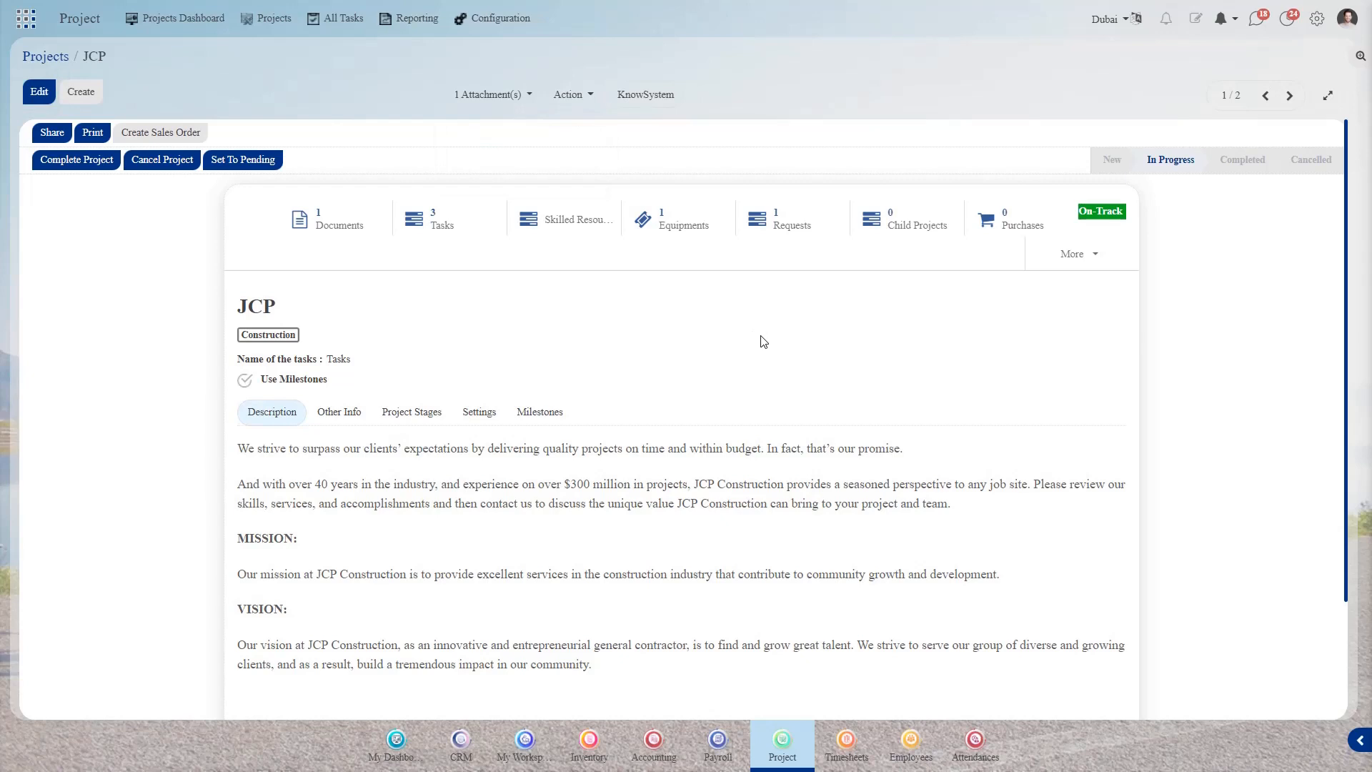
pyautogui.scroll(-1, 1018, 409)
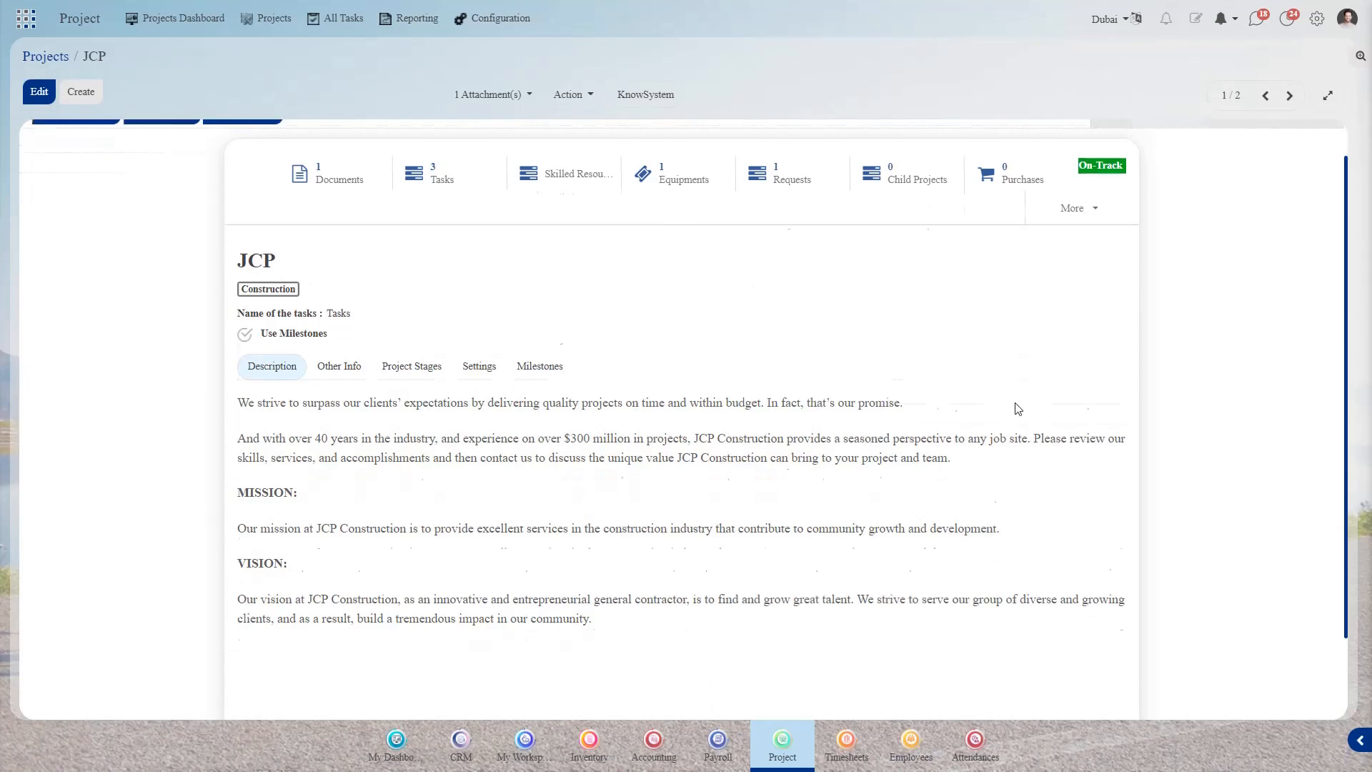
pyautogui.scroll(-2, 1018, 408)
pyautogui.click(1127, 679)
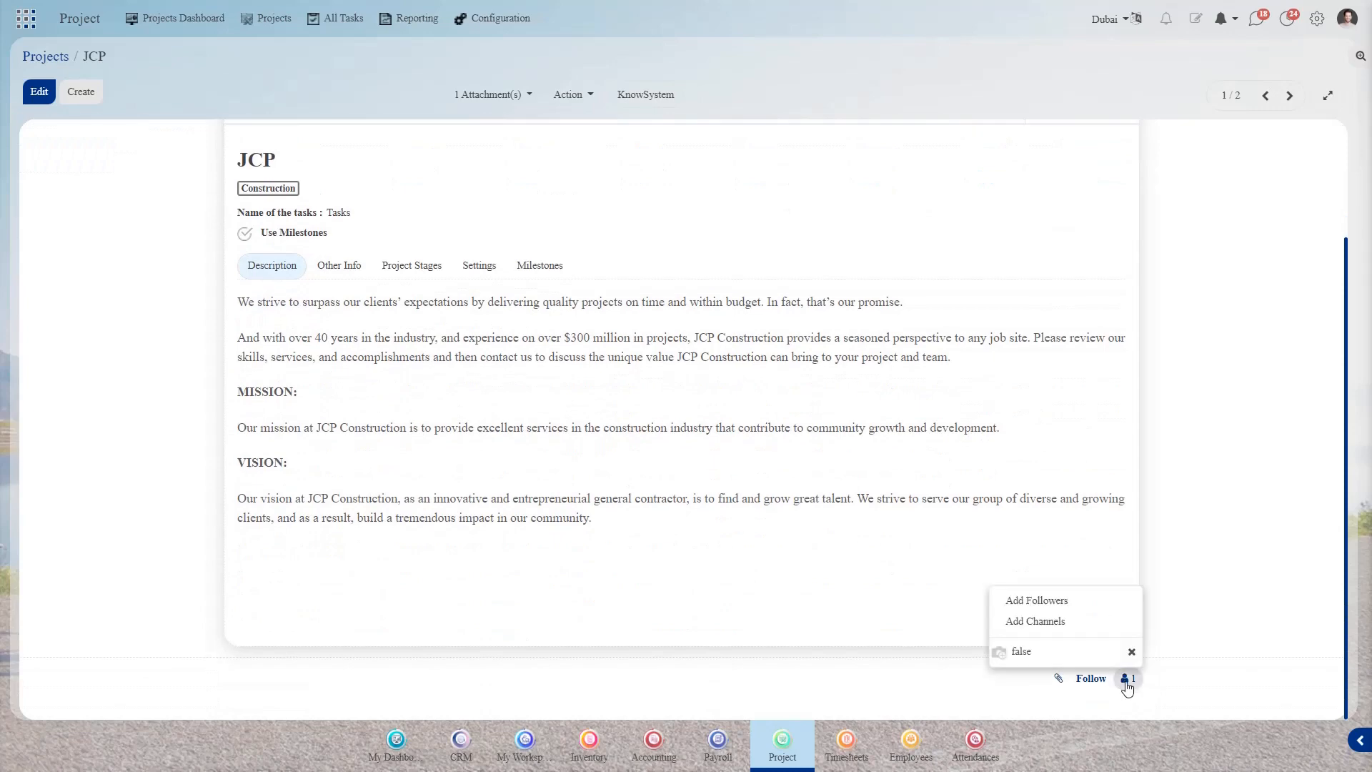
pyautogui.click(1046, 601)
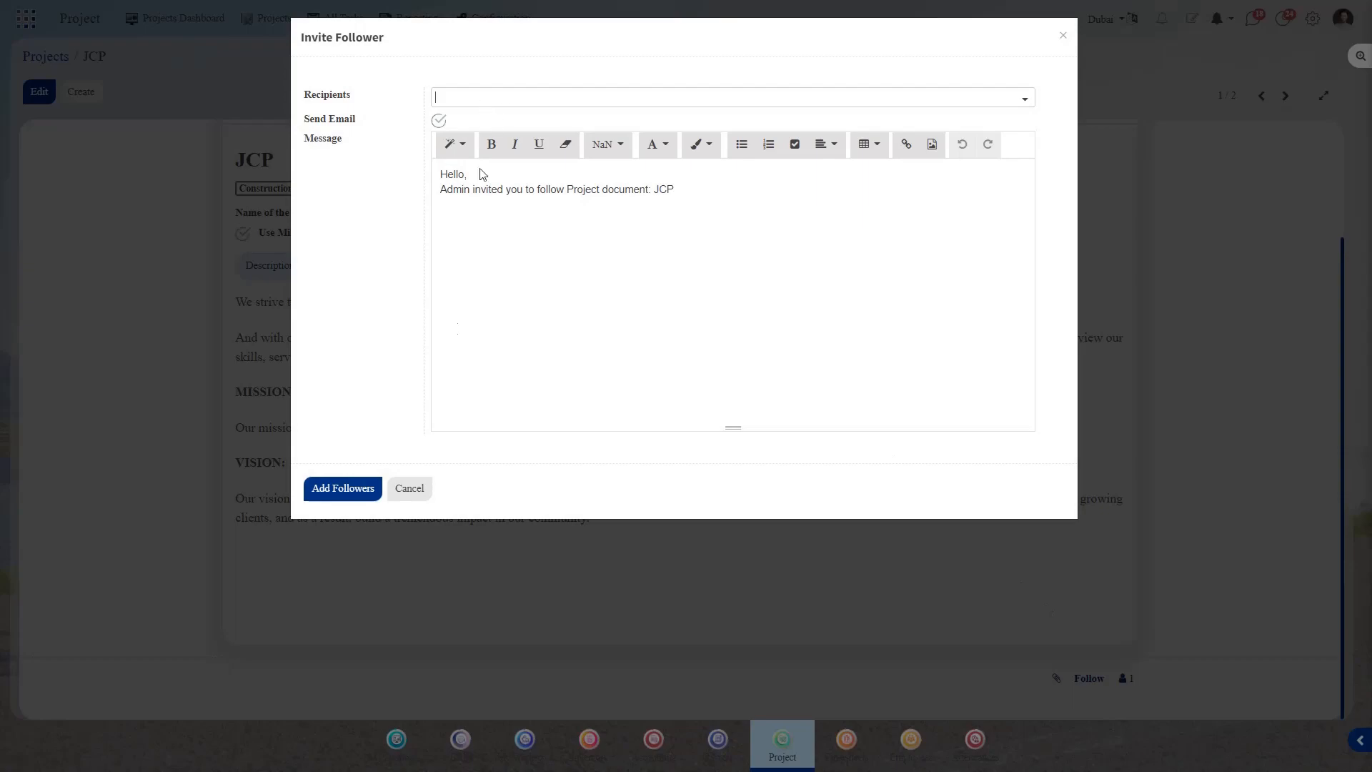
pyautogui.click(419, 486)
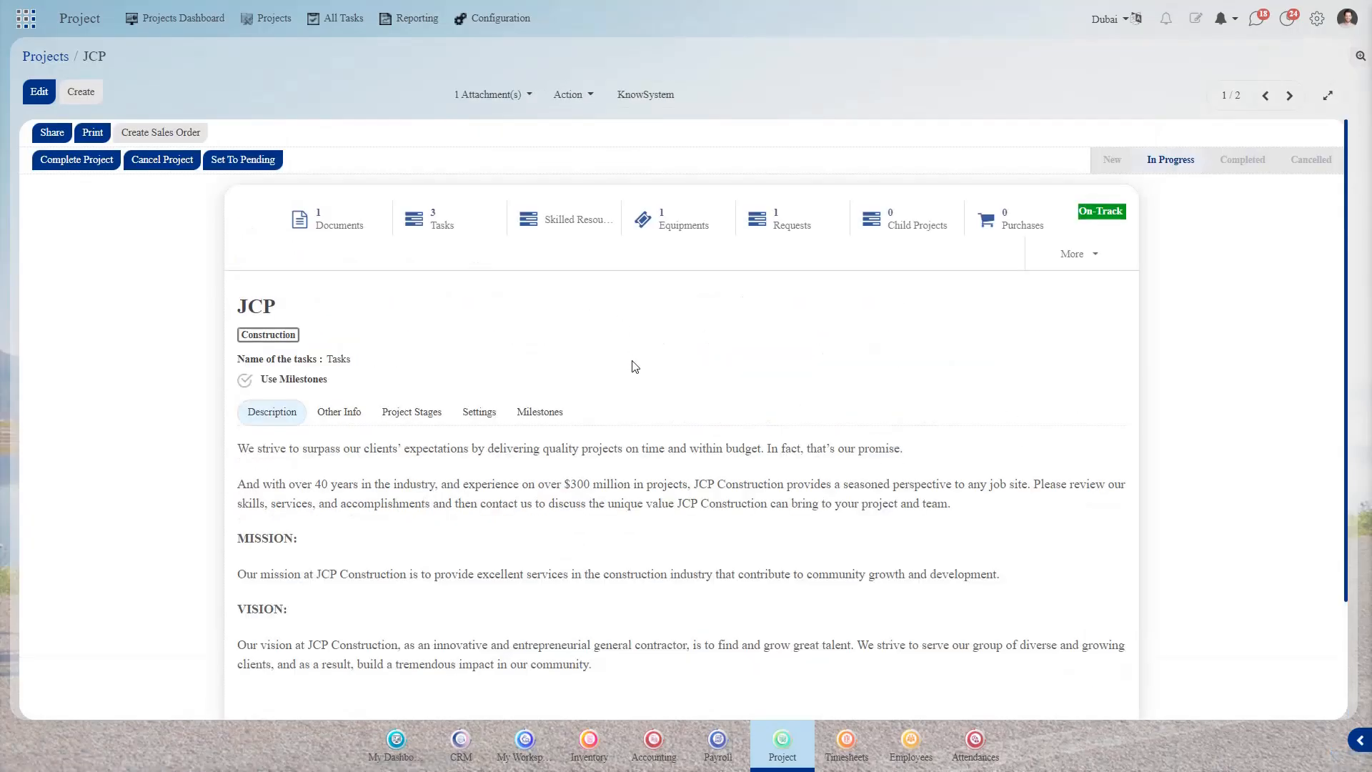
# - Start sharing JCP, cancel without choosing a contact, and return to all projects
pyautogui.scroll(-2, 636, 367)
pyautogui.scroll(2, 635, 367)
pyautogui.scroll(-2, 635, 366)
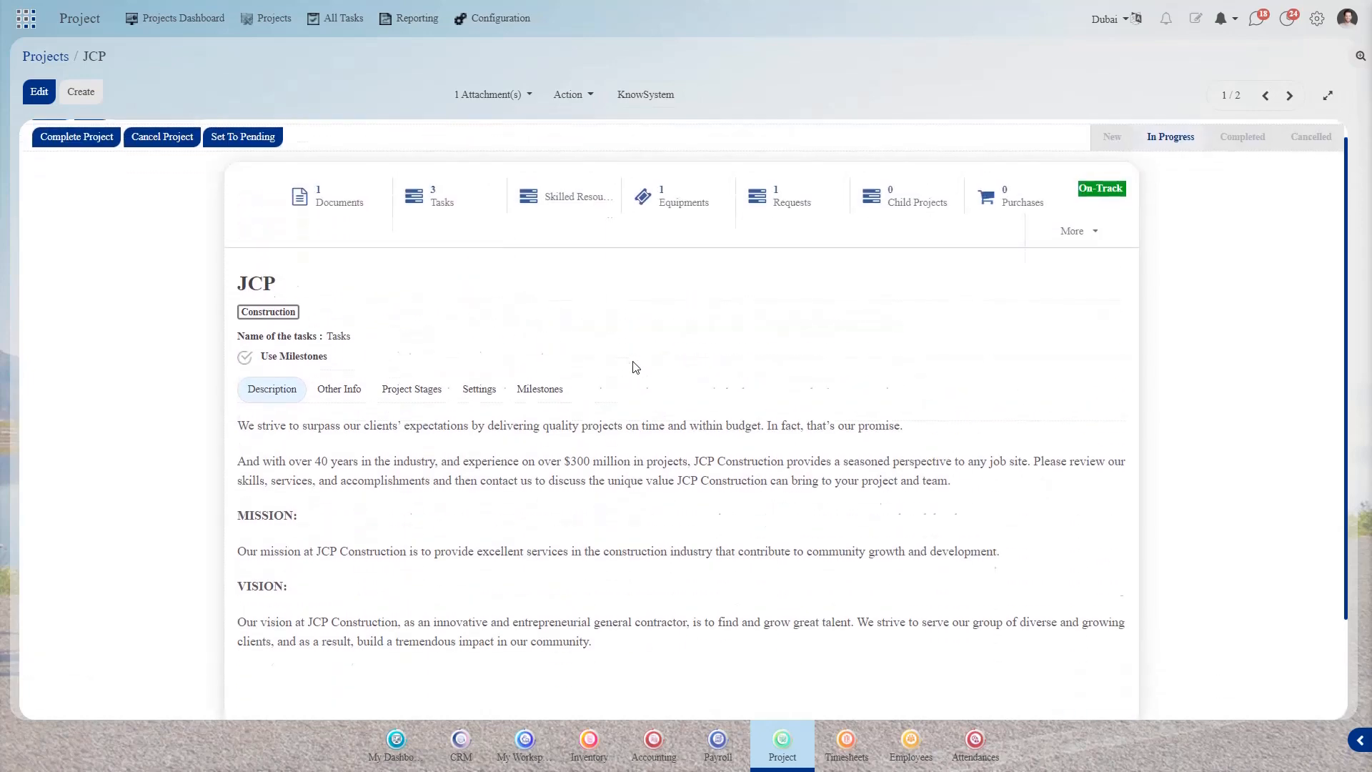
pyautogui.scroll(2, 636, 367)
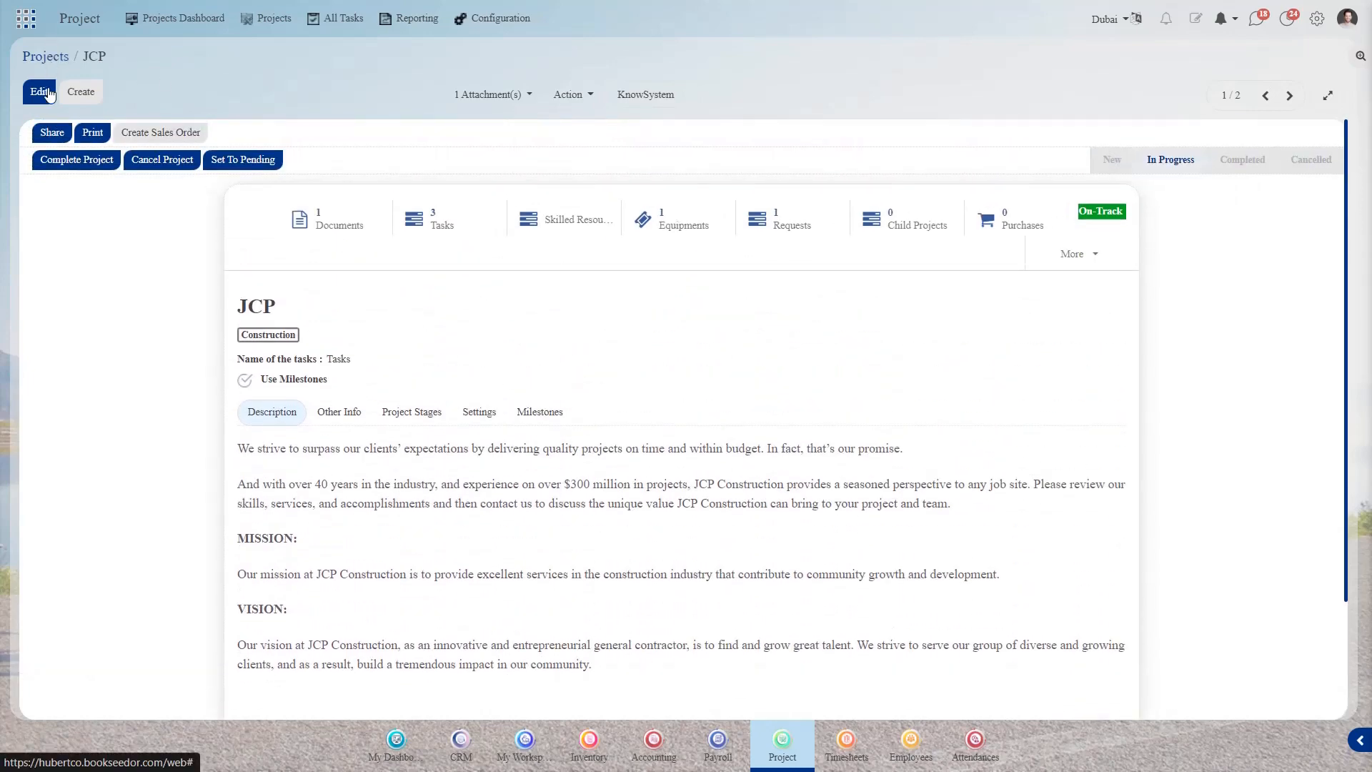
pyautogui.click(50, 136)
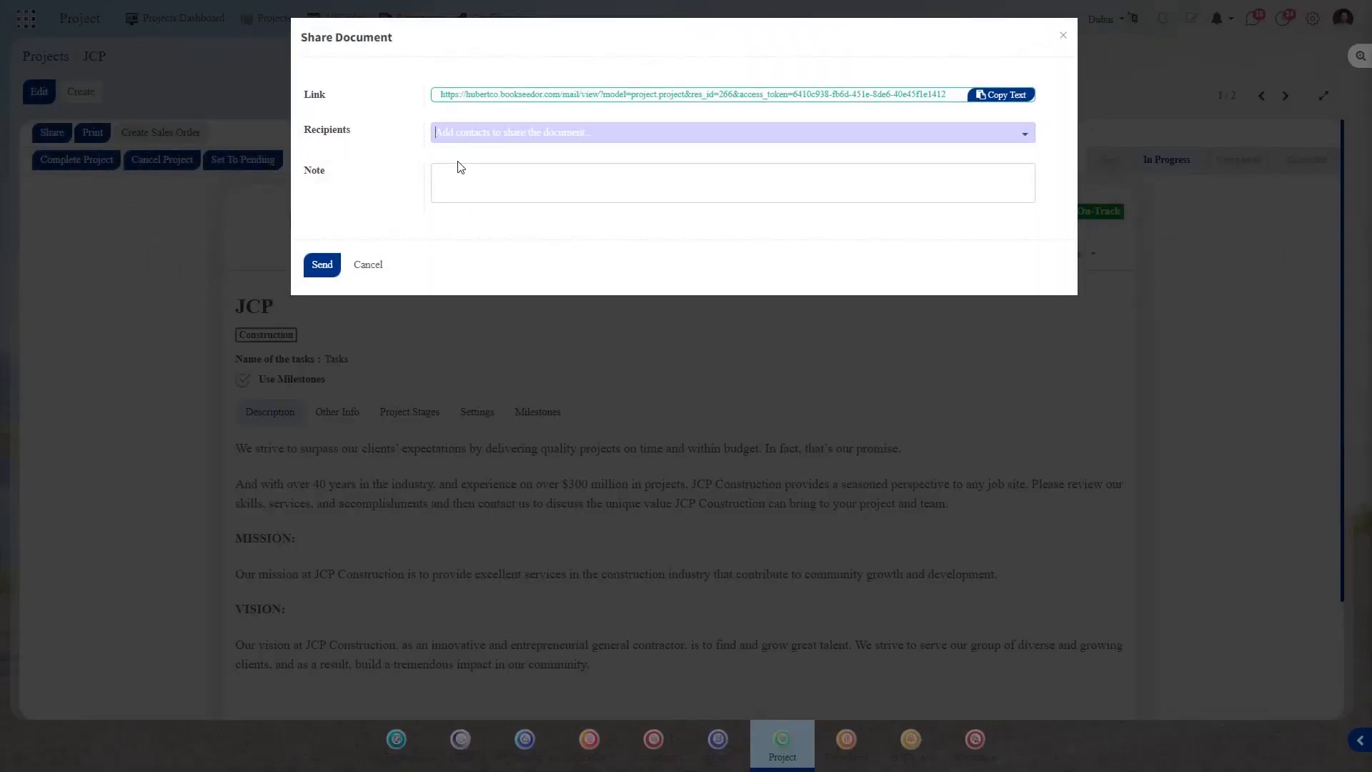
pyautogui.click(510, 136)
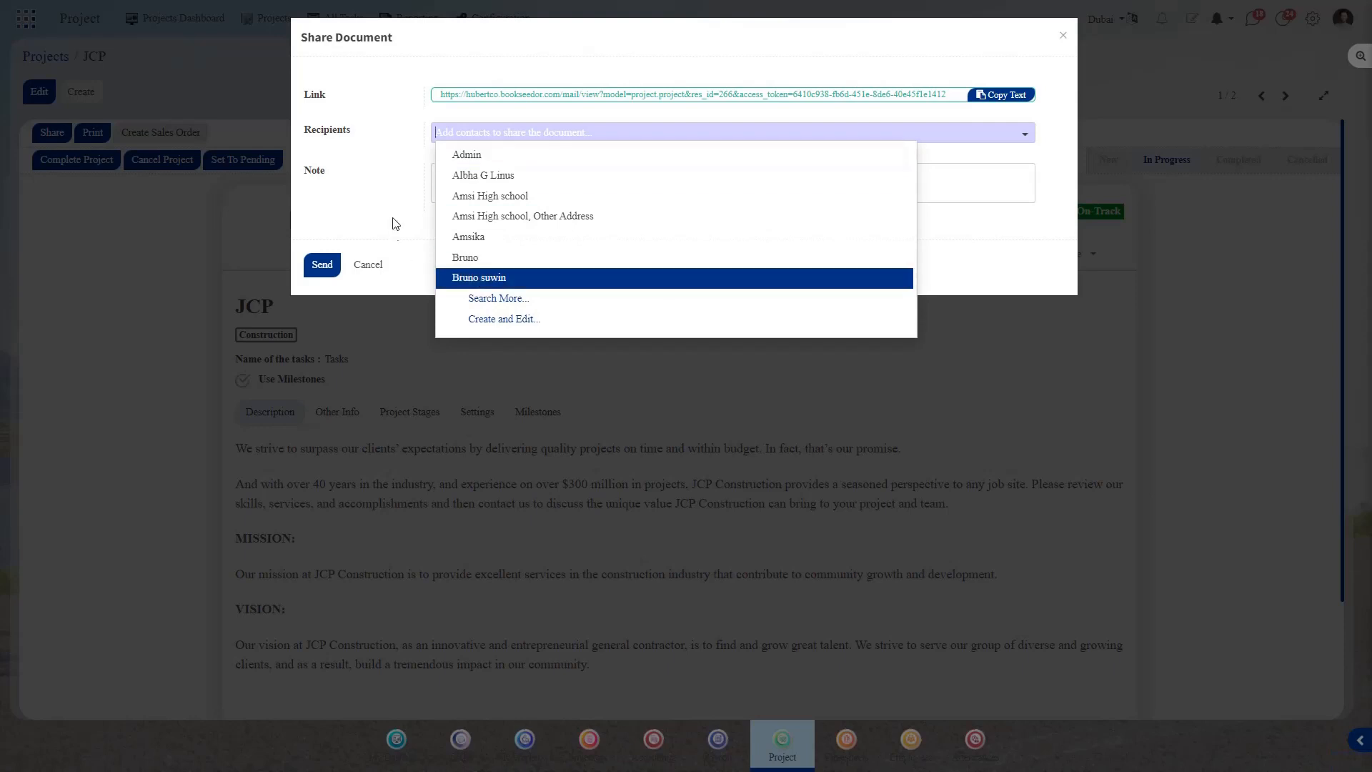
pyautogui.click(370, 198)
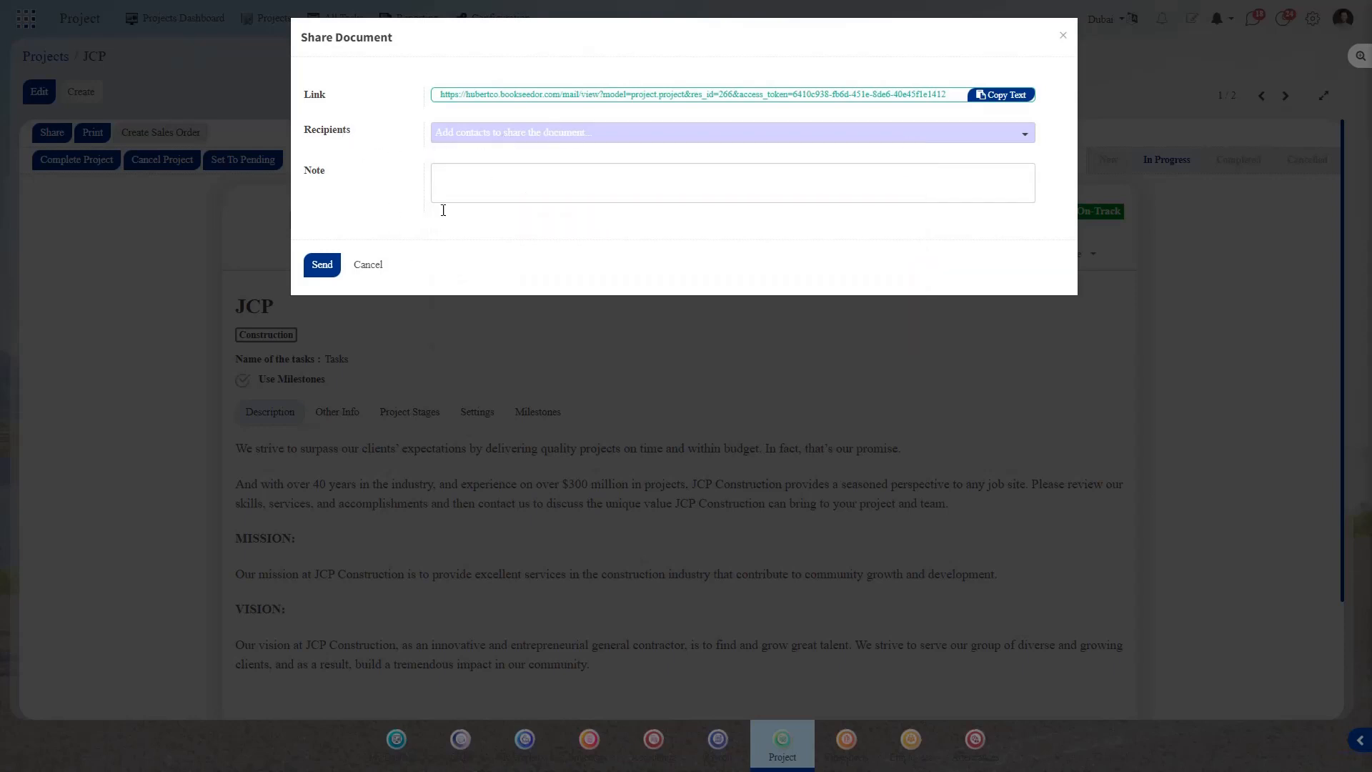
pyautogui.click(368, 265)
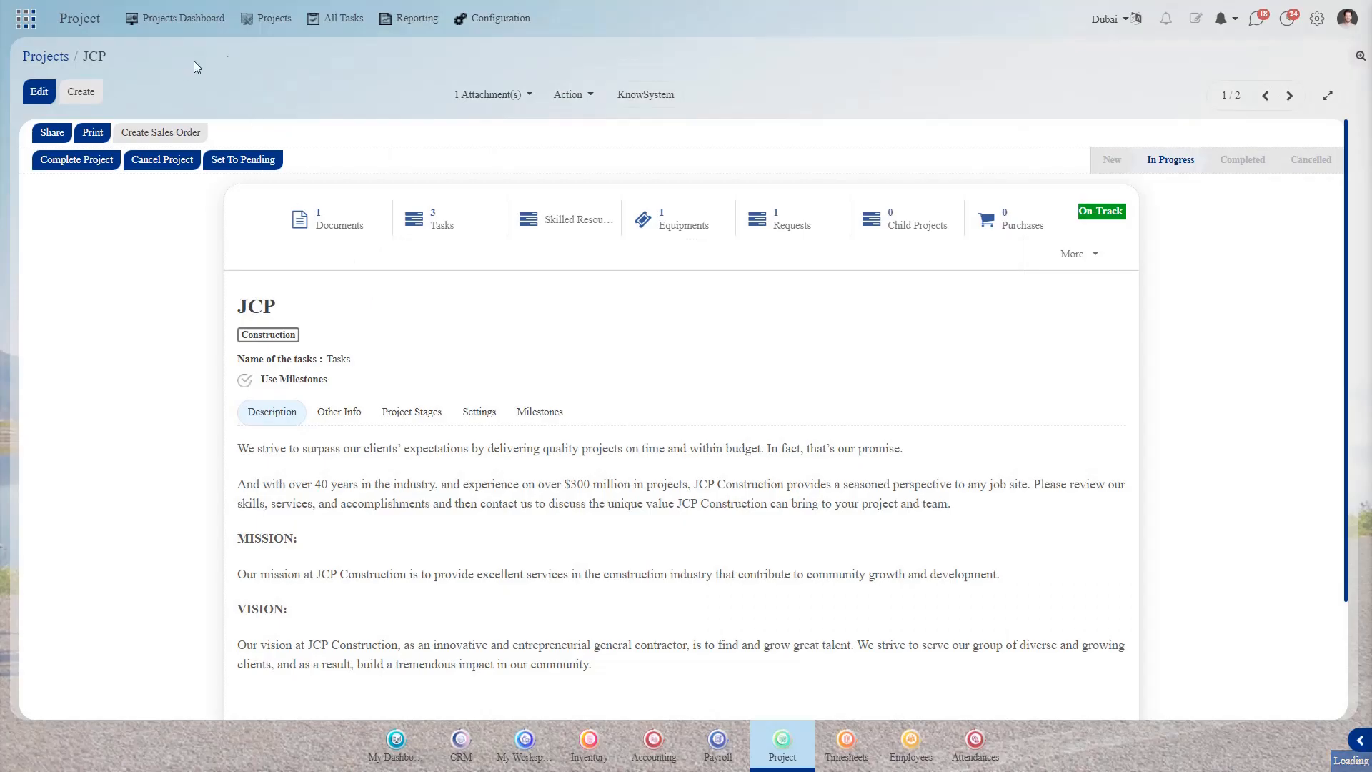
pyautogui.click(39, 59)
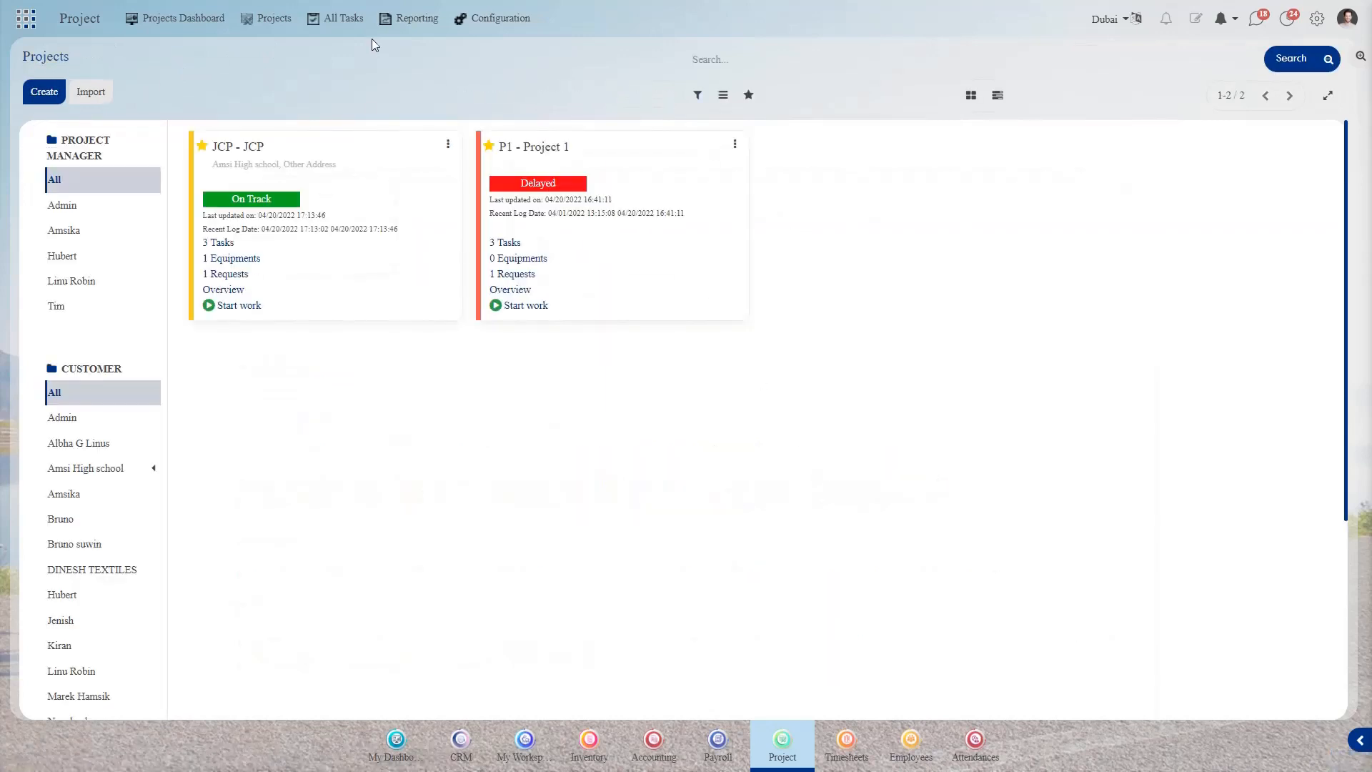
# - Add a Basic construction task to the JCP project's New column, assigned to a non-Admin user
pyautogui.click(226, 244)
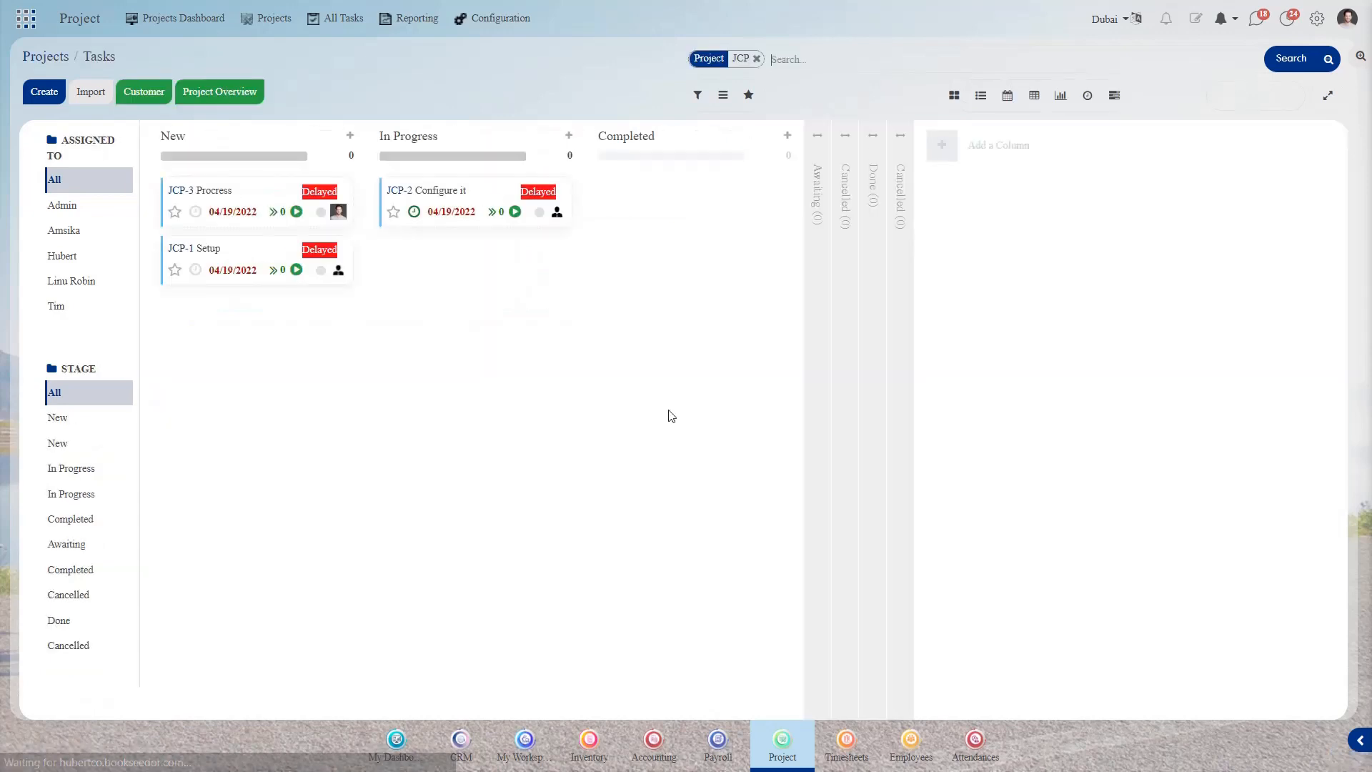
pyautogui.click(40, 93)
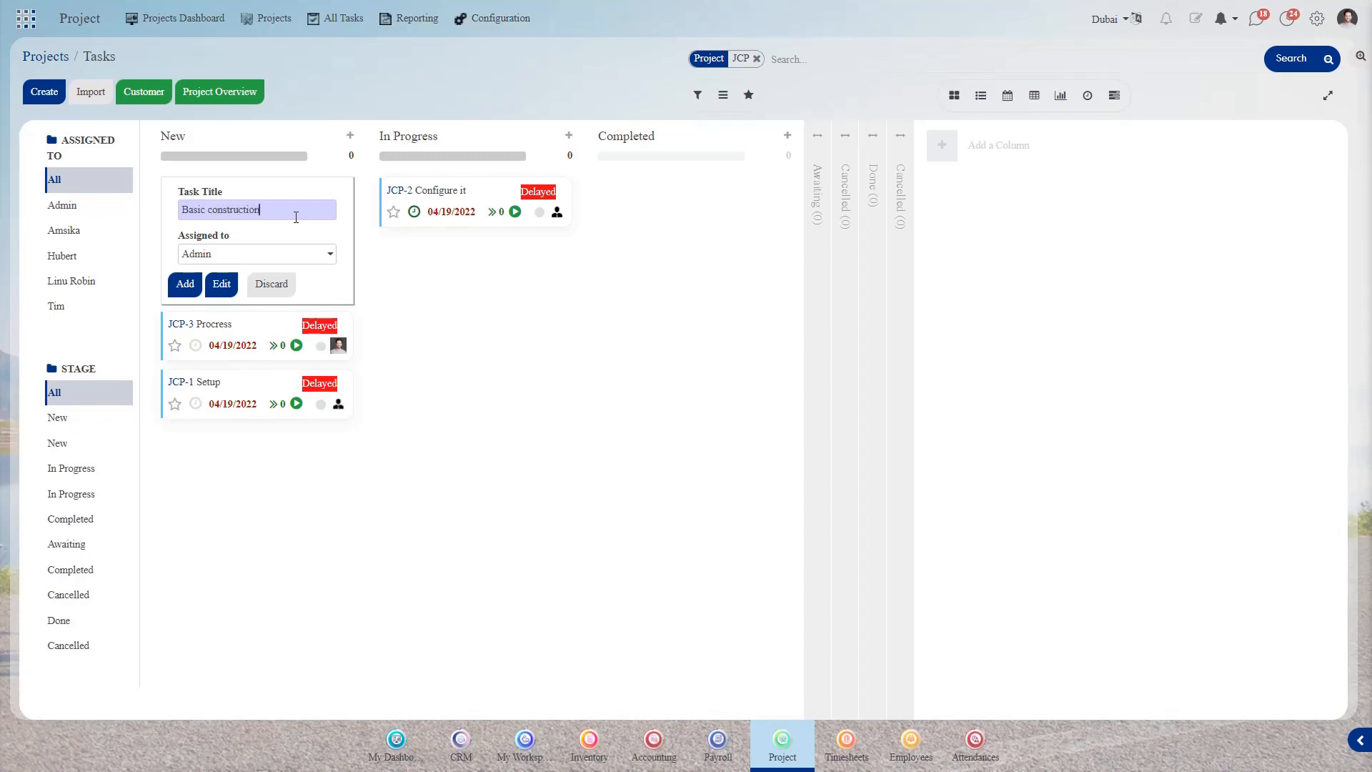
pyautogui.click(263, 254)
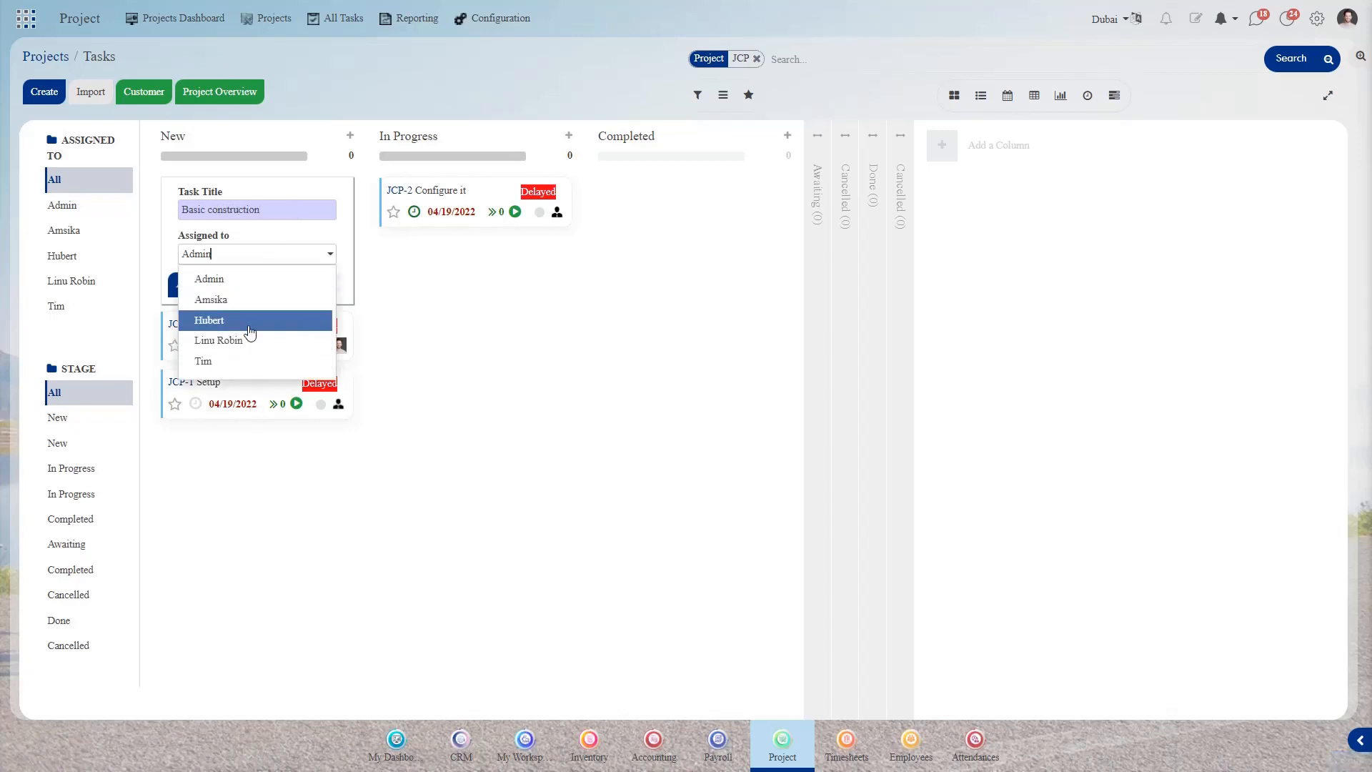
pyautogui.click(240, 322)
pyautogui.click(193, 282)
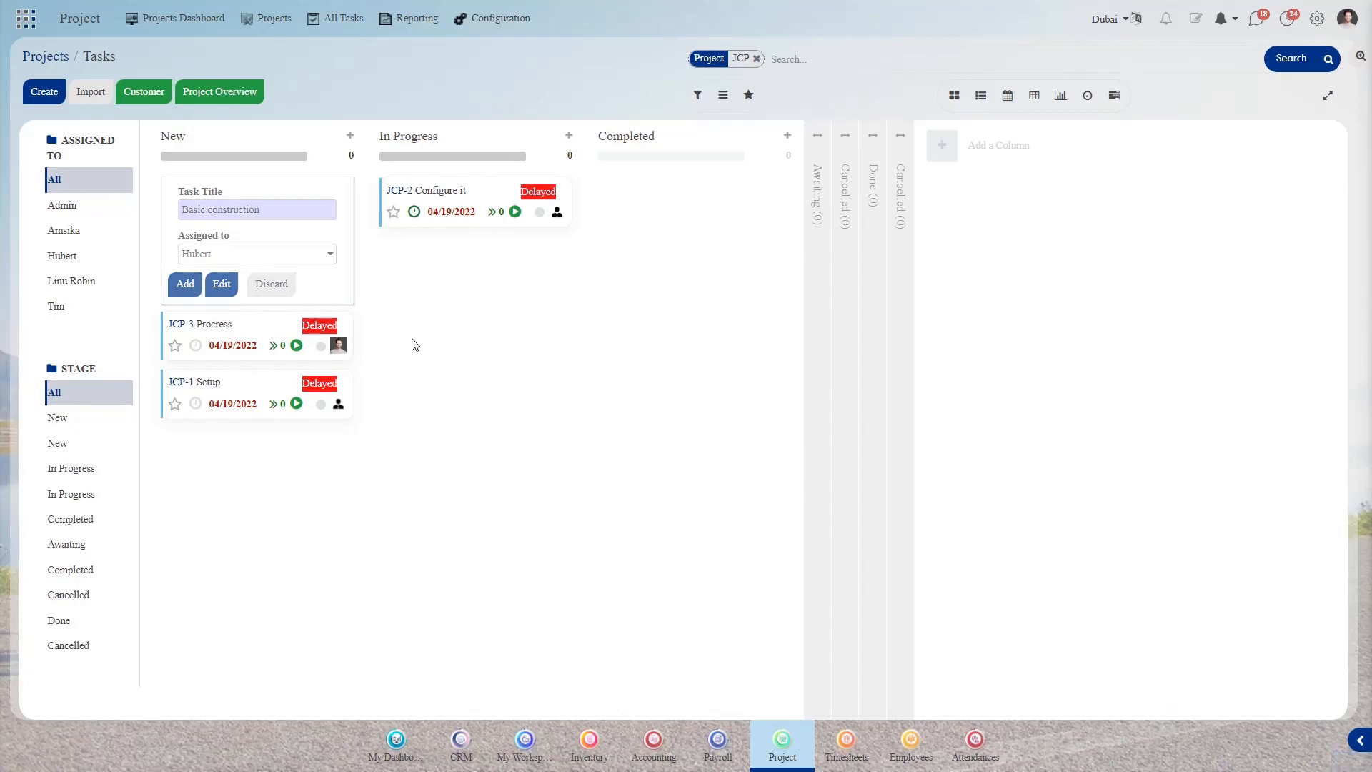
# - Open the new JCP-5 Basic construction task card
pyautogui.click(389, 334)
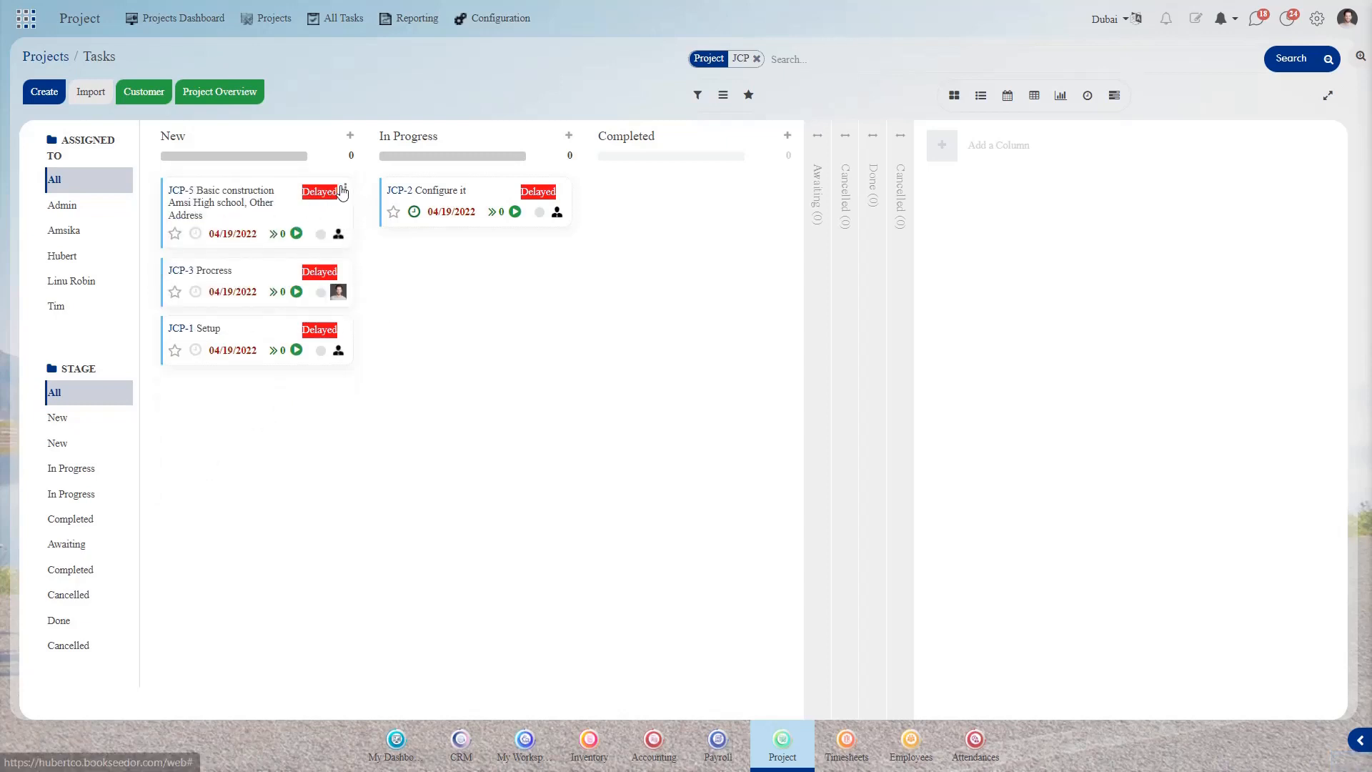
pyautogui.click(345, 188)
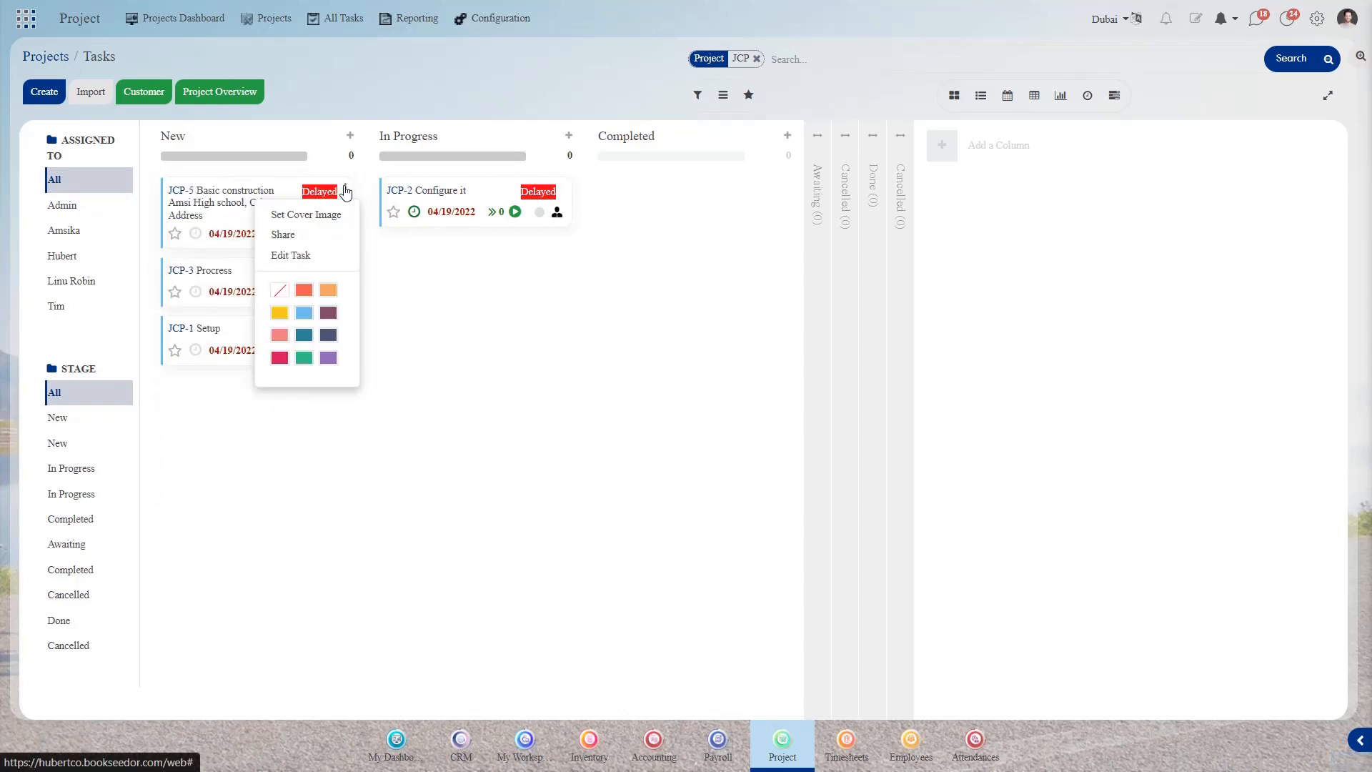
pyautogui.click(216, 216)
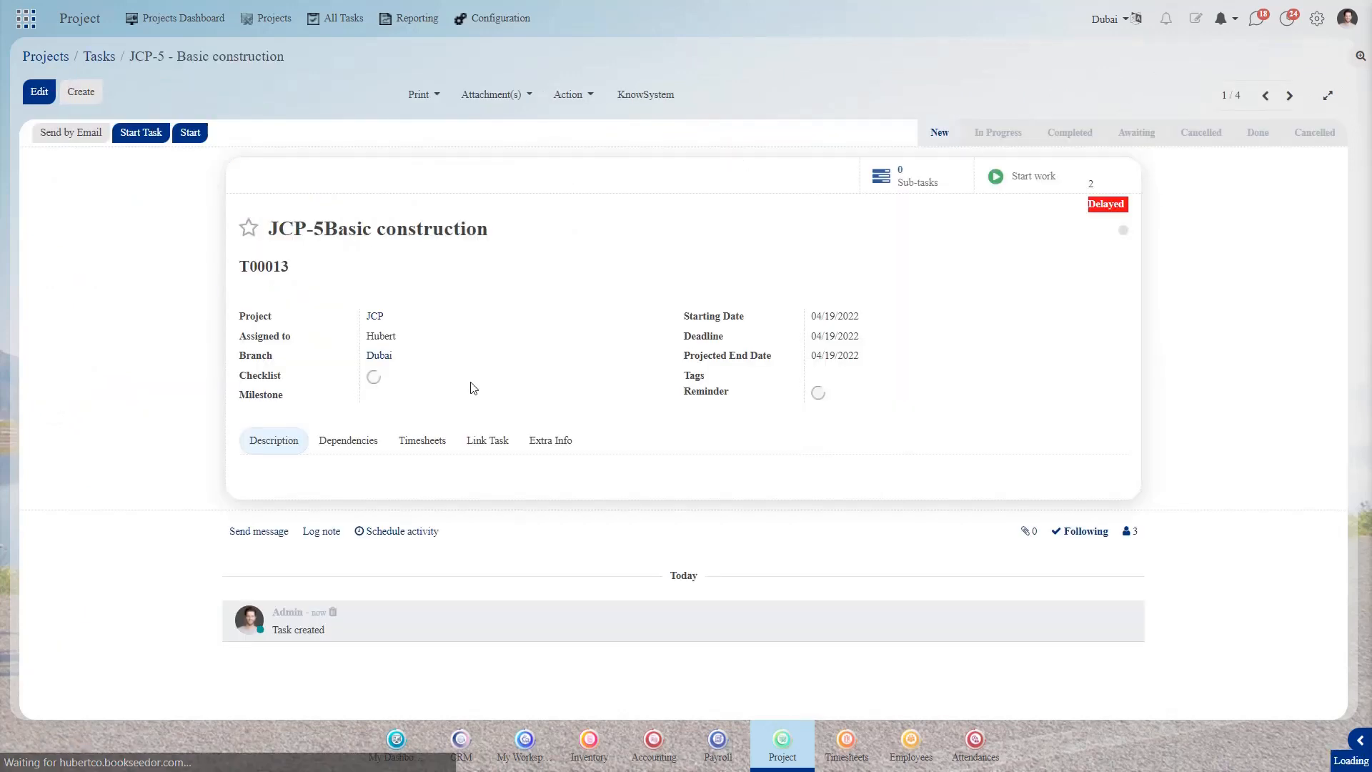
# - Edit the task and set its milestone to Milestone JCP
pyautogui.click(39, 92)
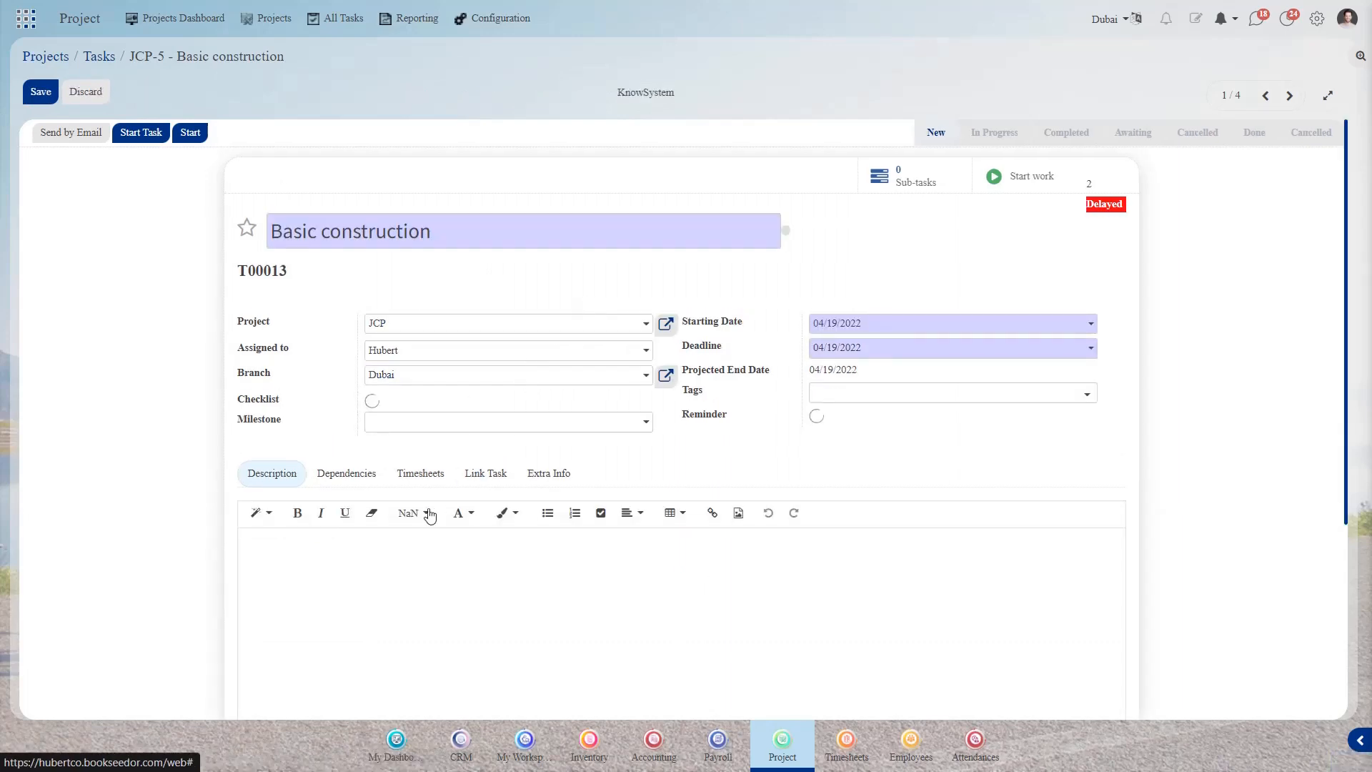
pyautogui.click(370, 560)
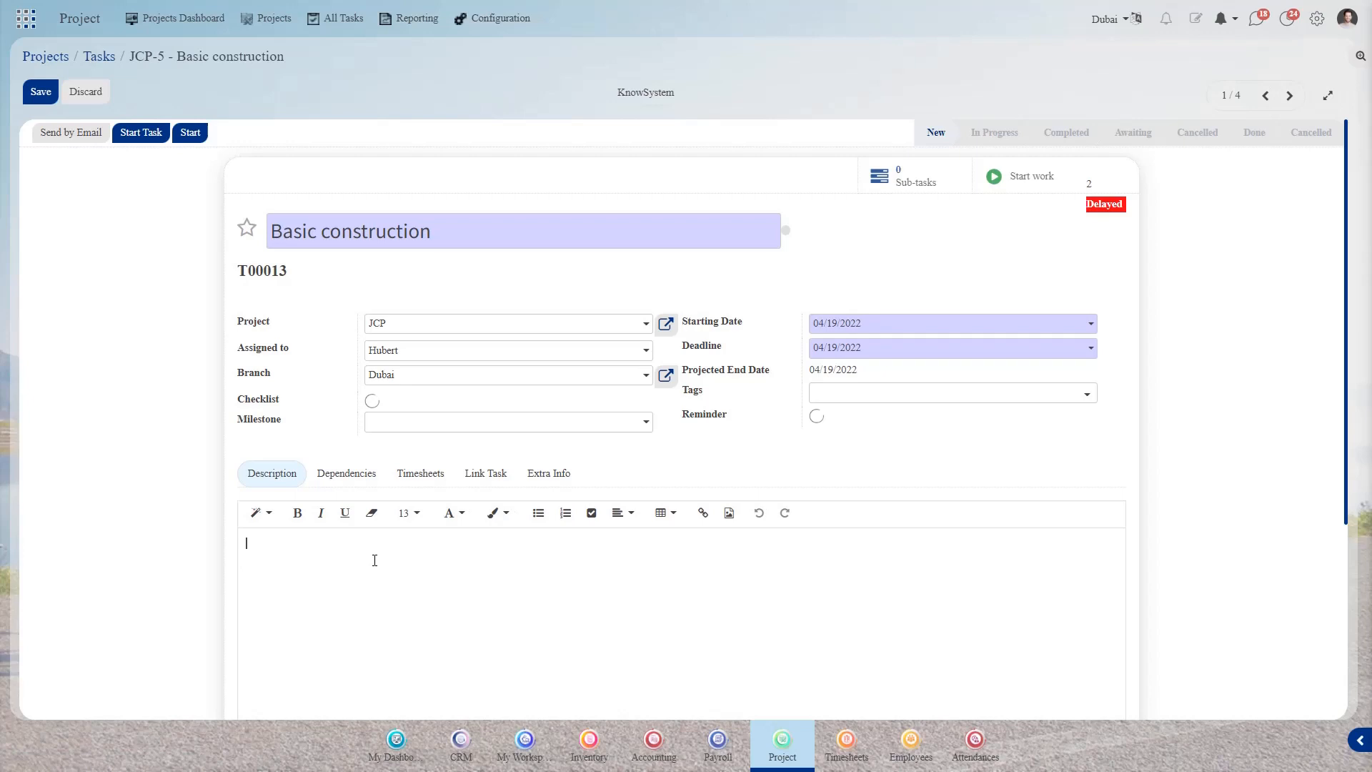
pyautogui.click(340, 486)
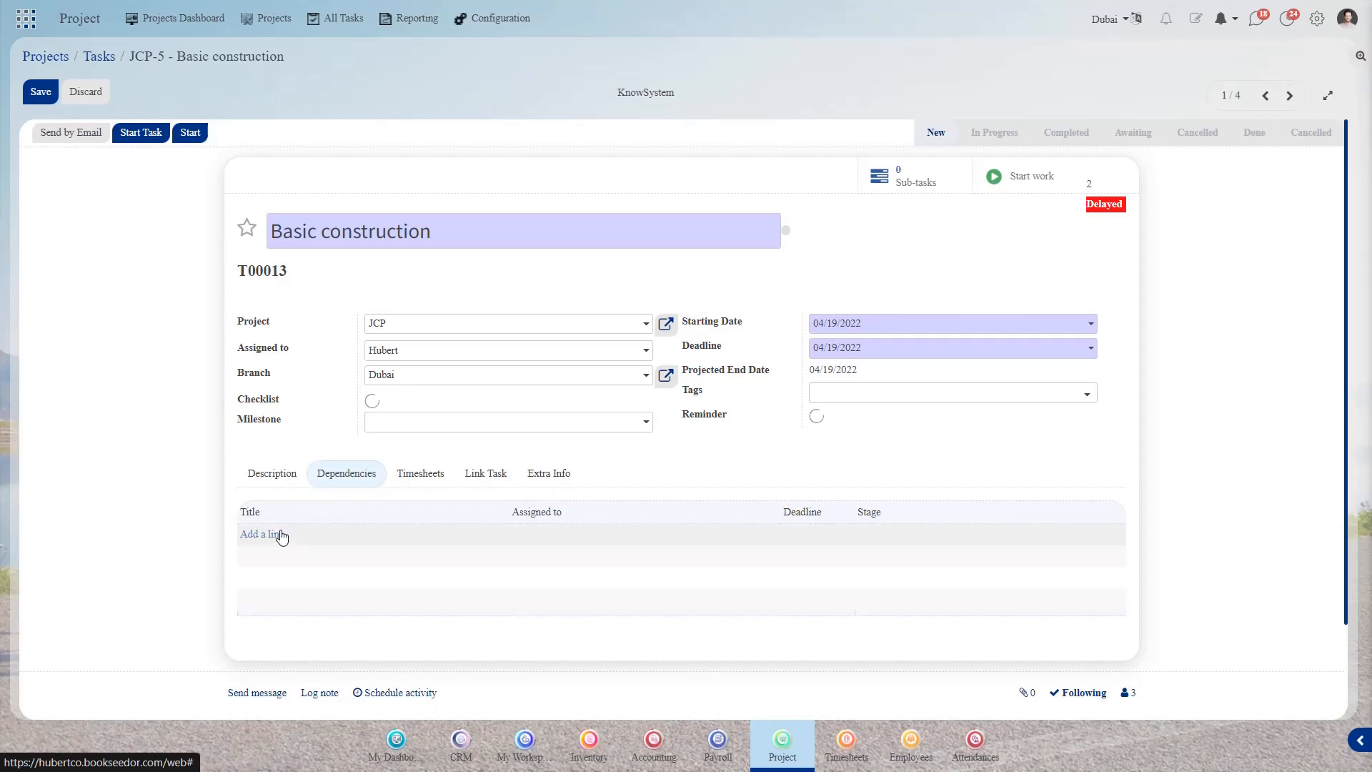
pyautogui.click(452, 428)
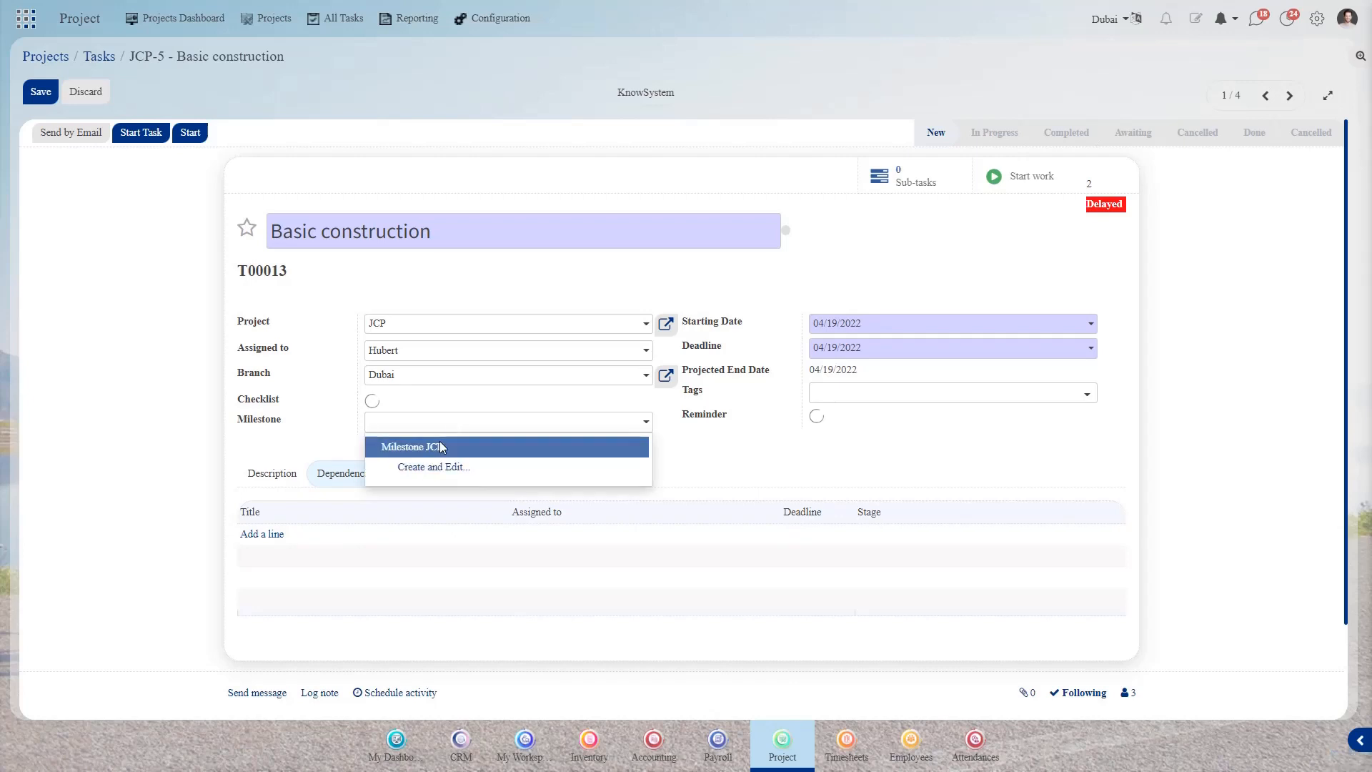
pyautogui.click(440, 441)
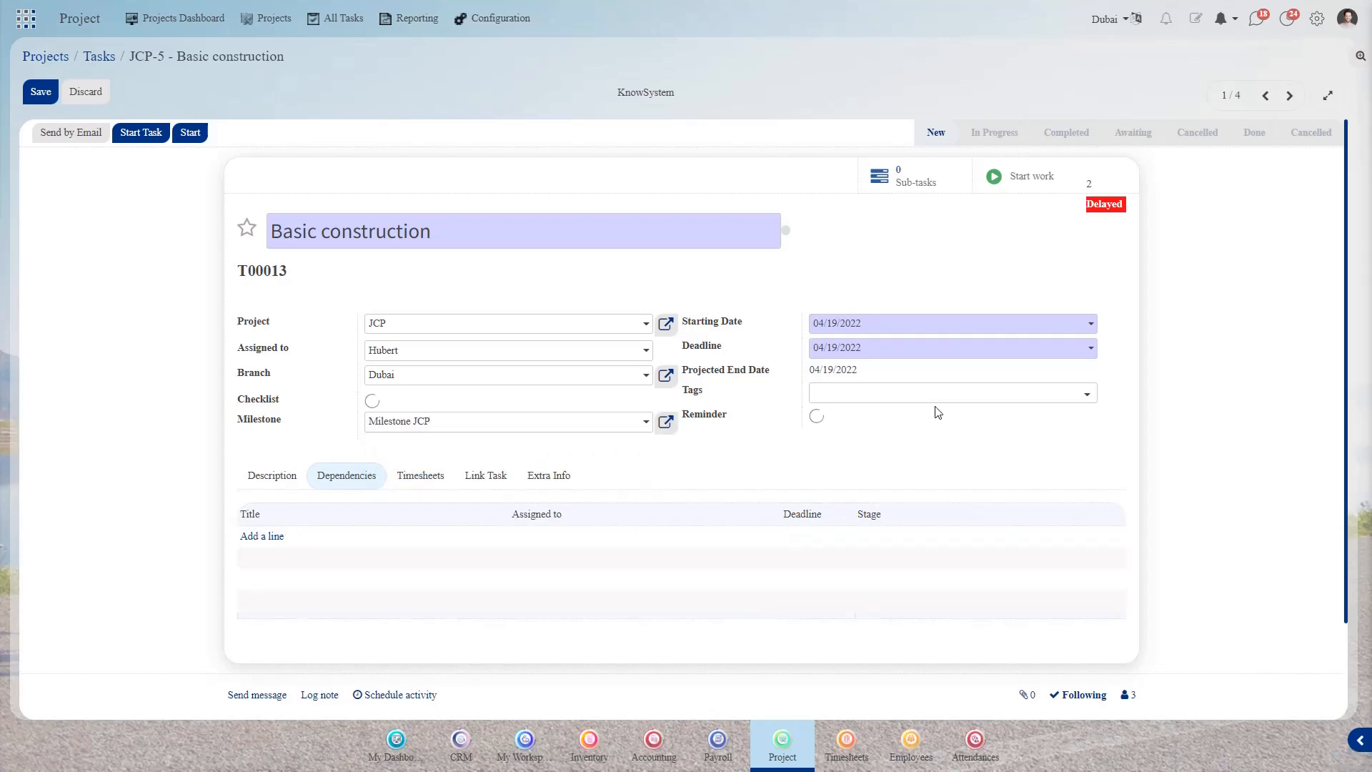
# - Tag the task Construction, start it, and begin a new Start work time entry
pyautogui.click(925, 397)
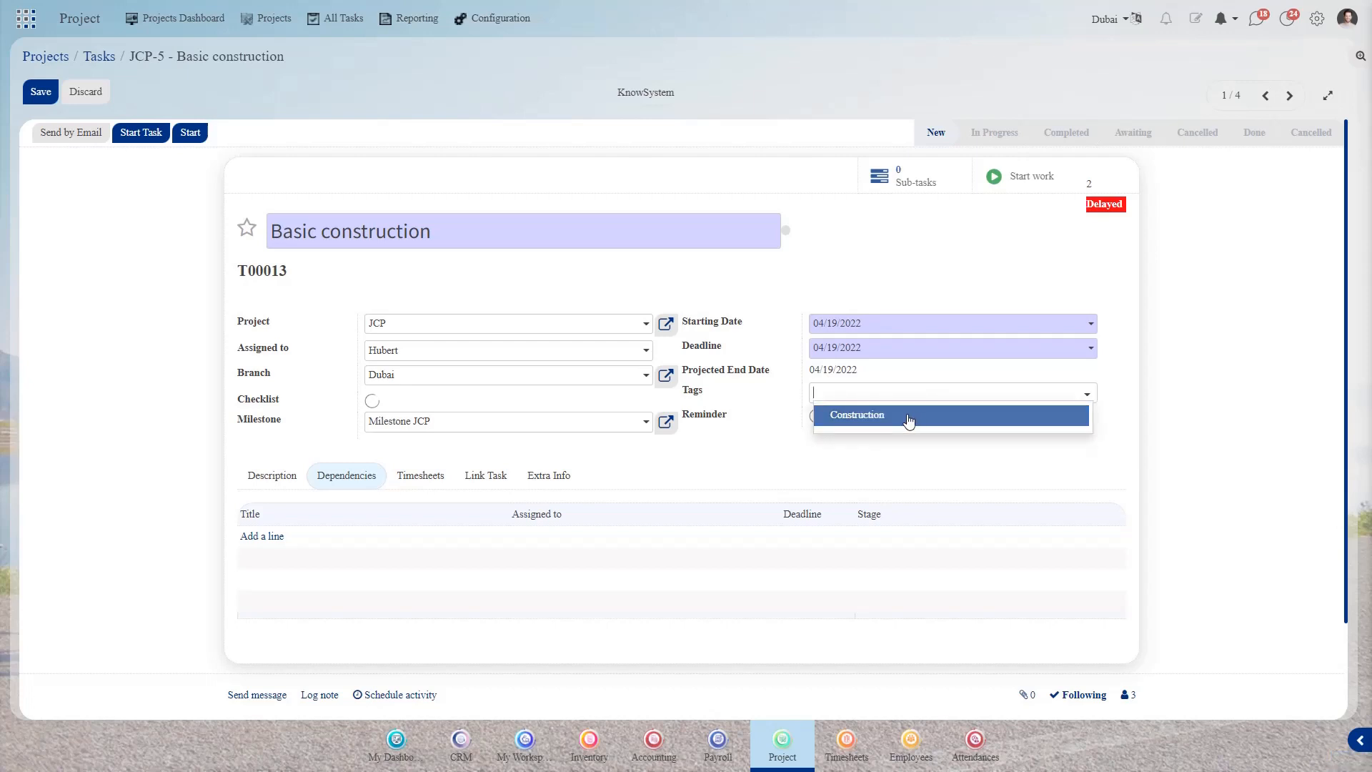
pyautogui.click(909, 420)
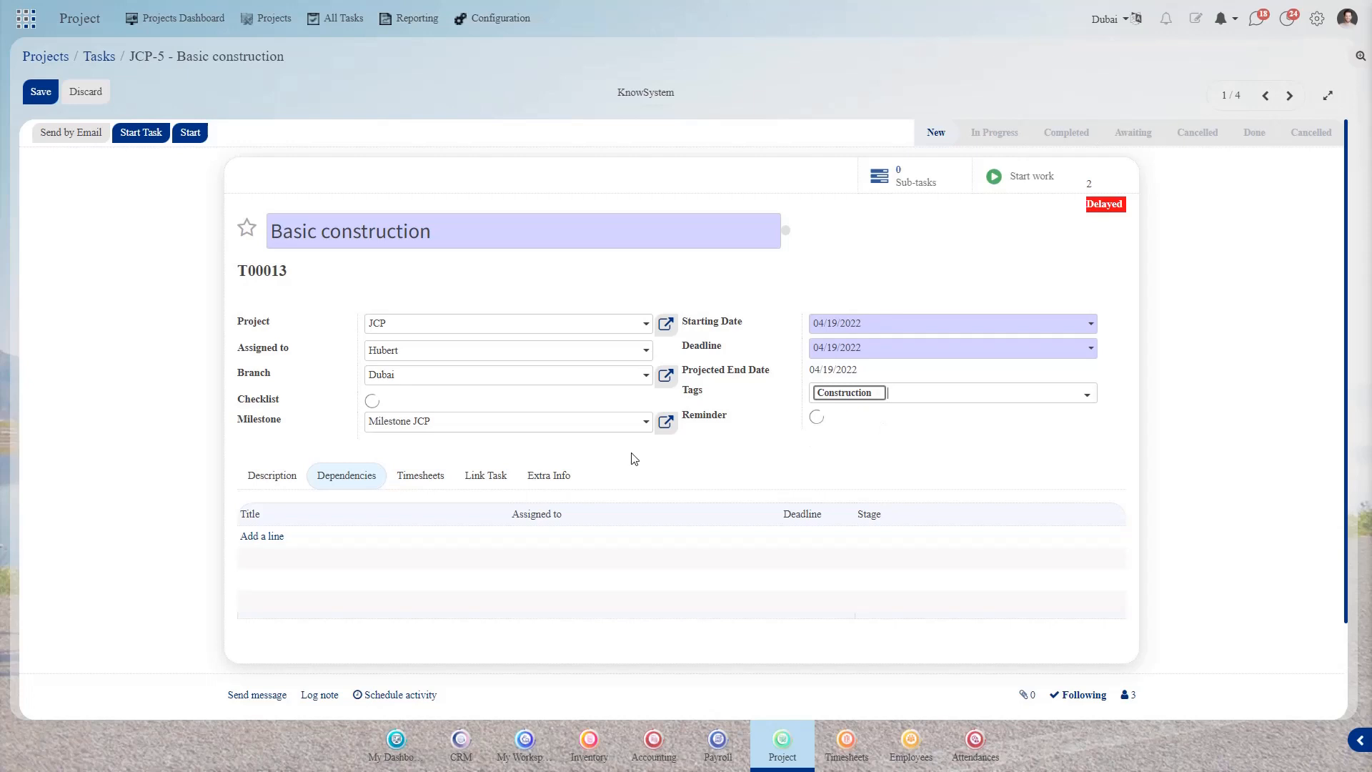
pyautogui.click(124, 136)
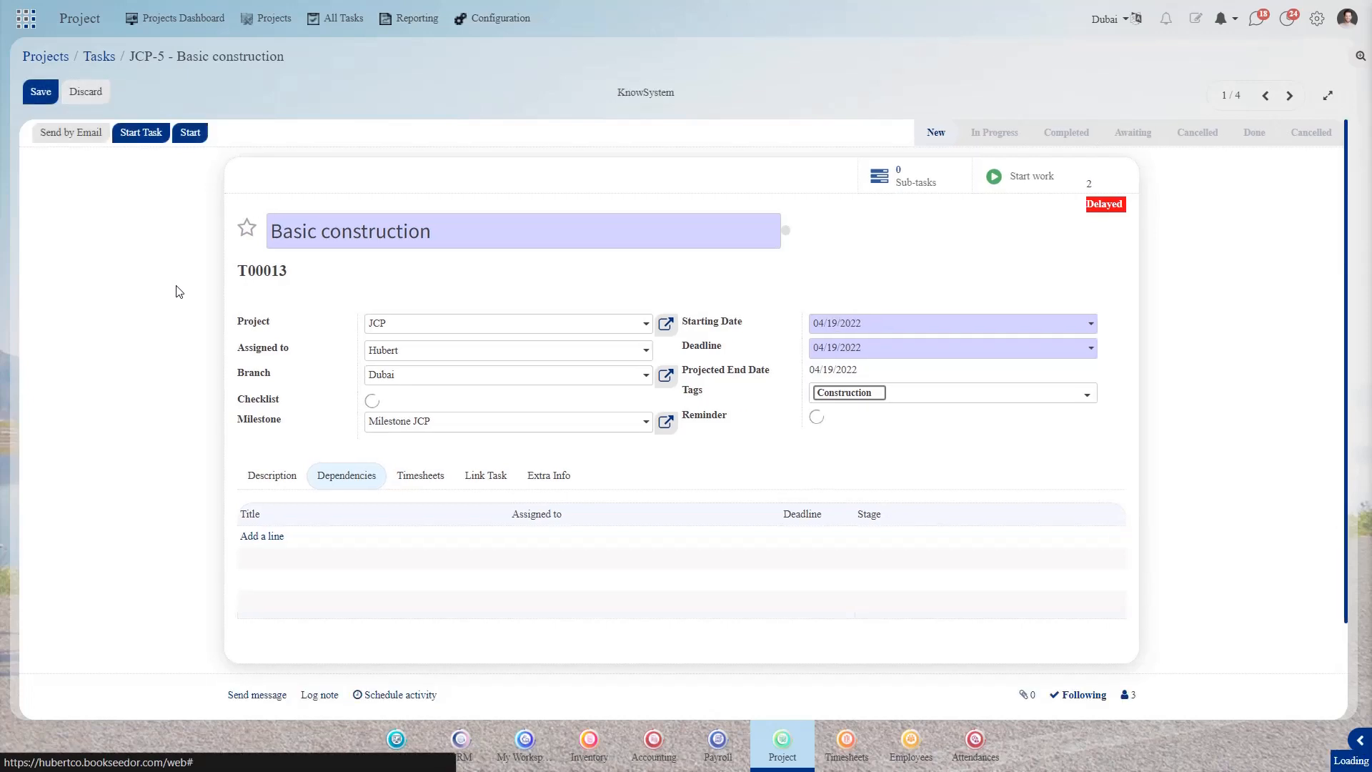
pyautogui.click(420, 477)
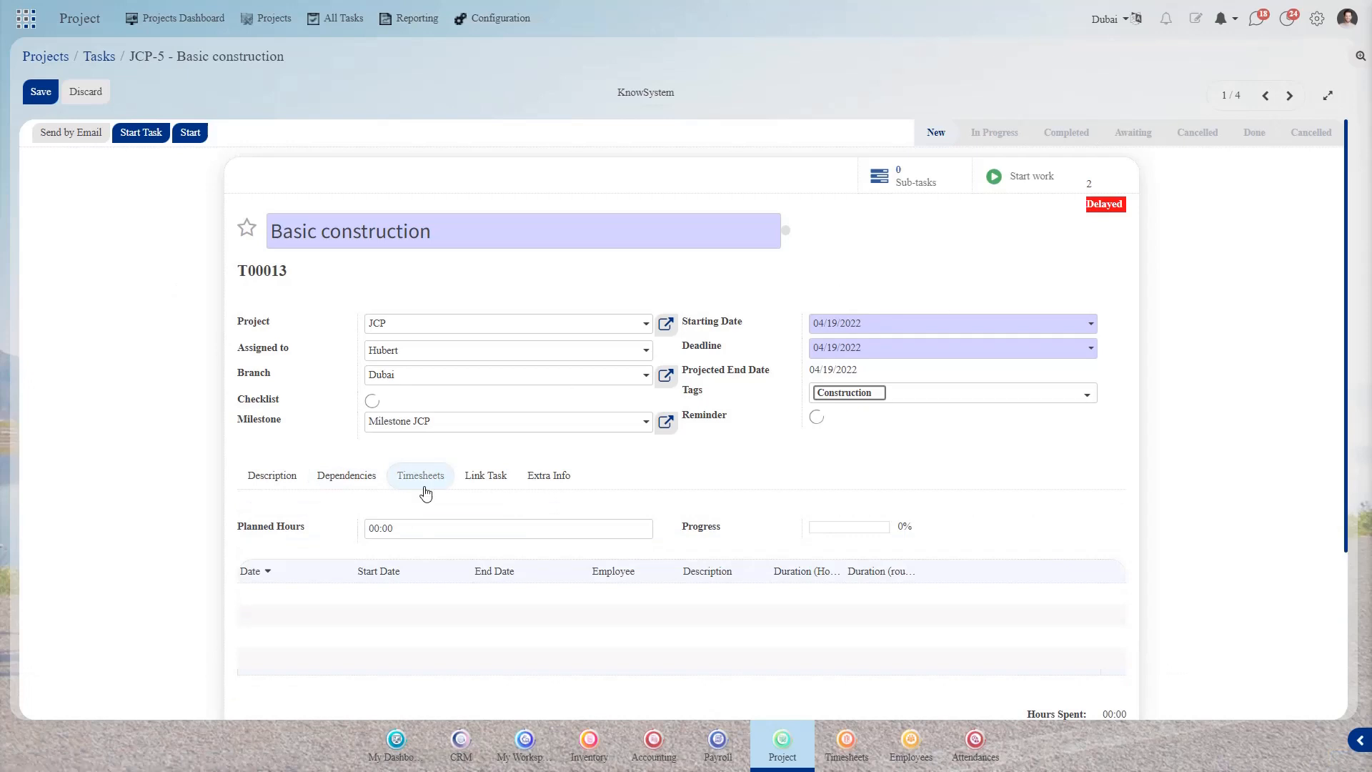
pyautogui.click(1020, 178)
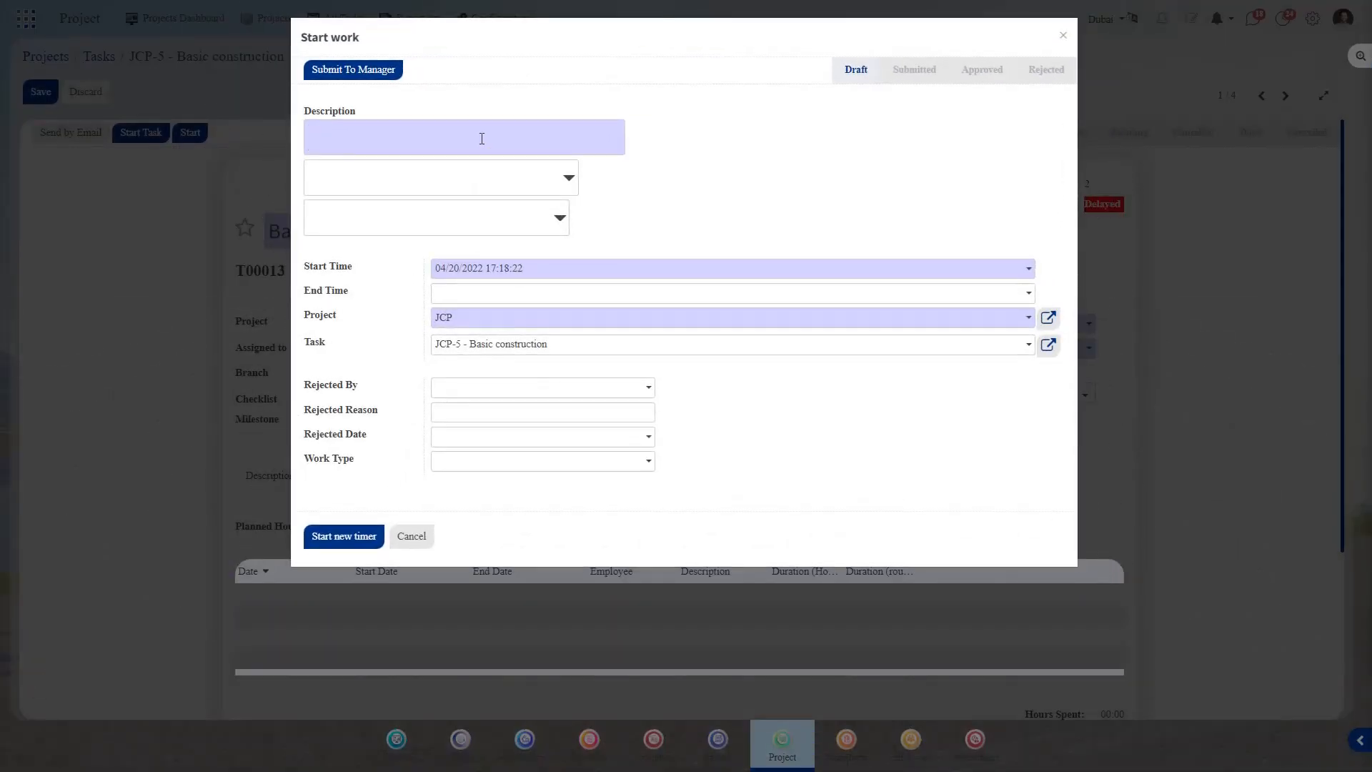
# - Describe the work entry as 'Construction work get started' and start a new timer
pyautogui.write('Construction work')
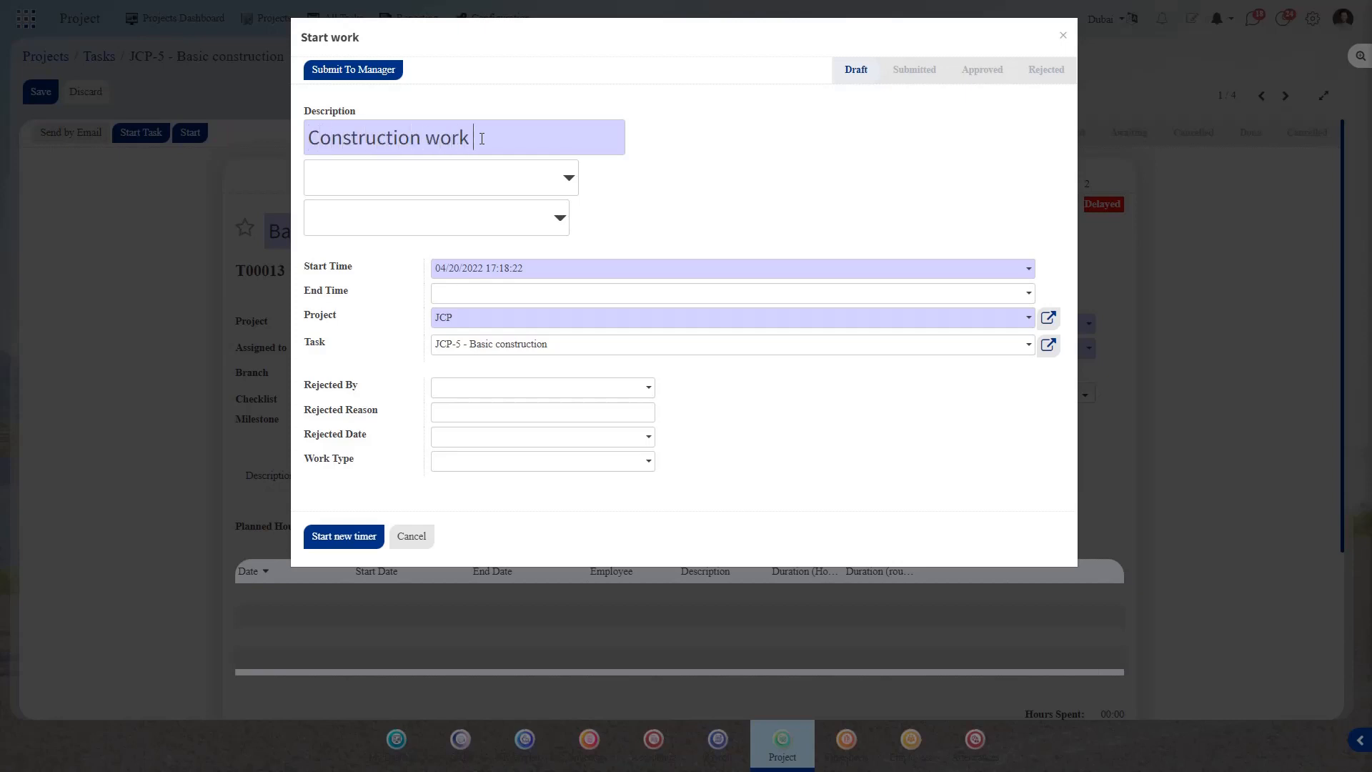
pyautogui.write(' get started')
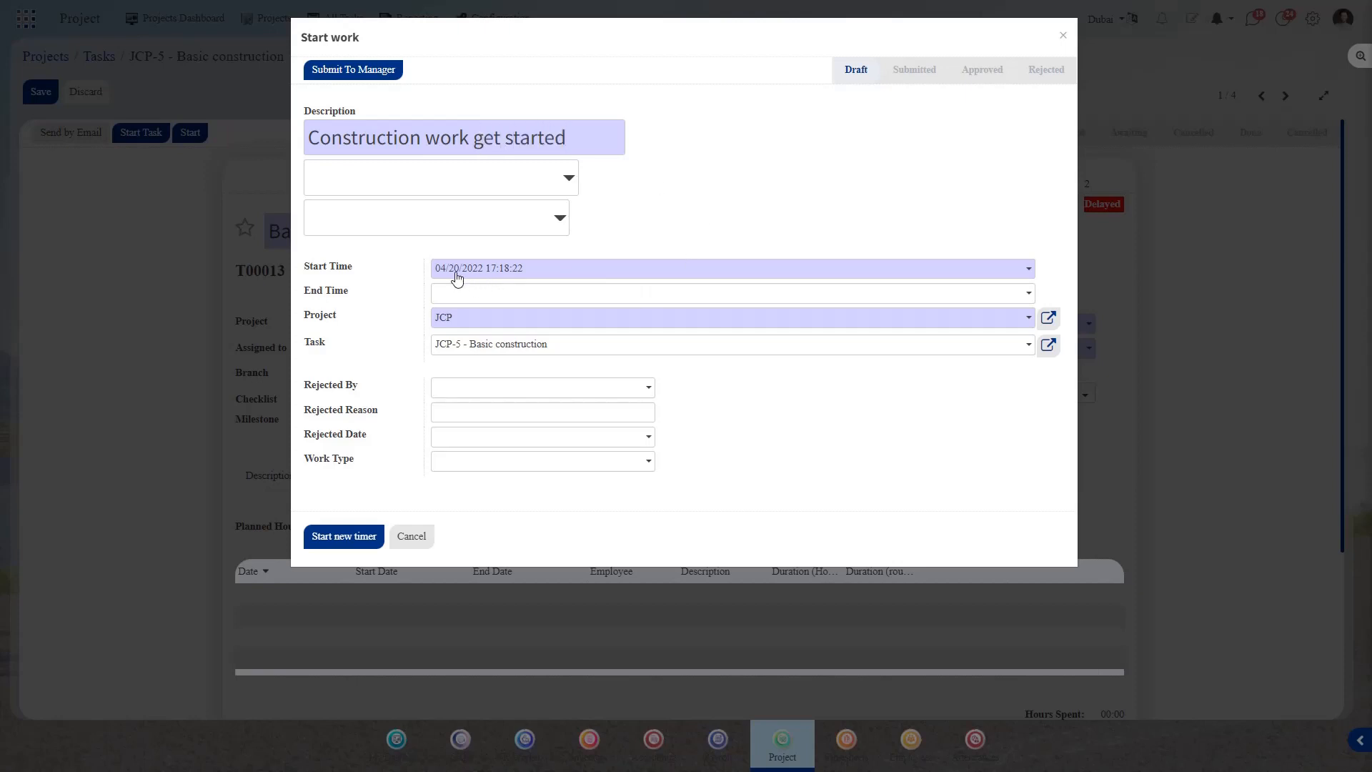
pyautogui.click(359, 538)
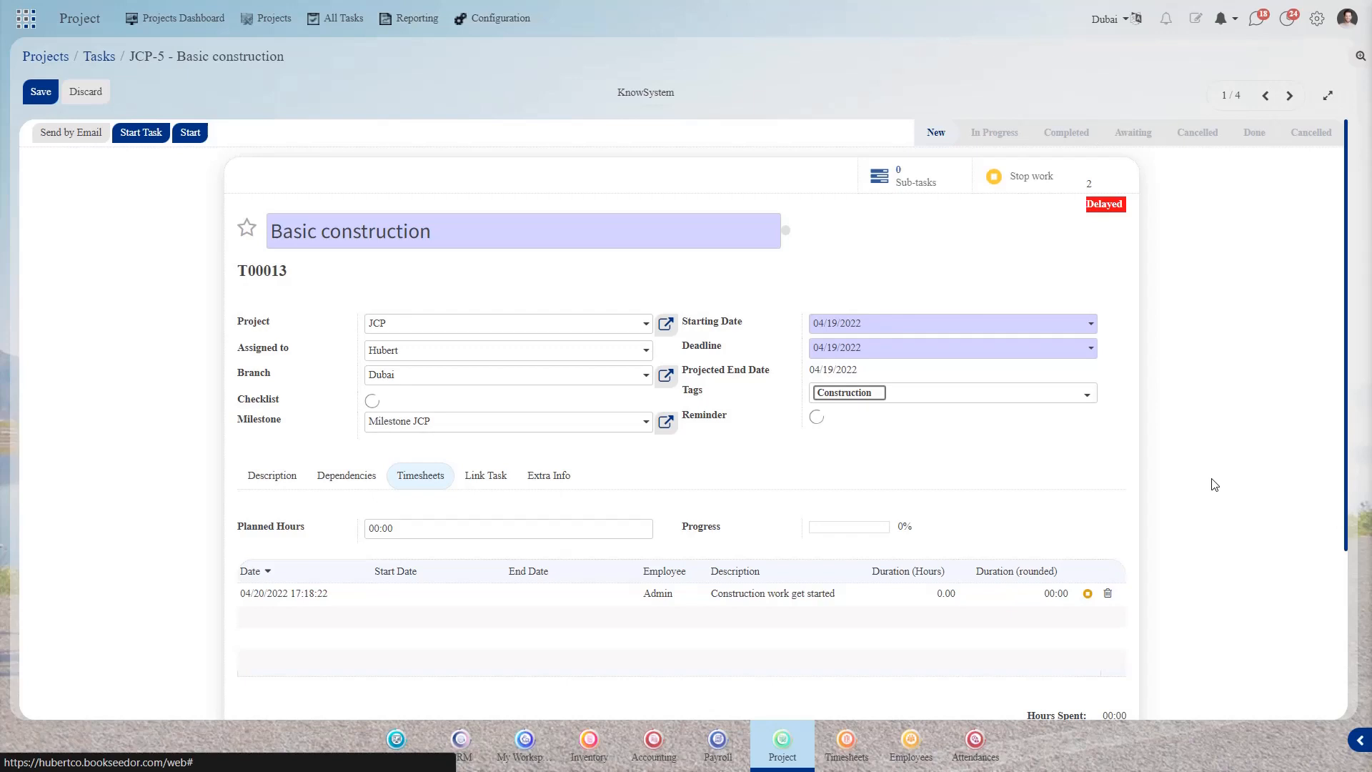
# - Link the task to JCP-2 - Configure it with a Start to Start link
pyautogui.click(485, 478)
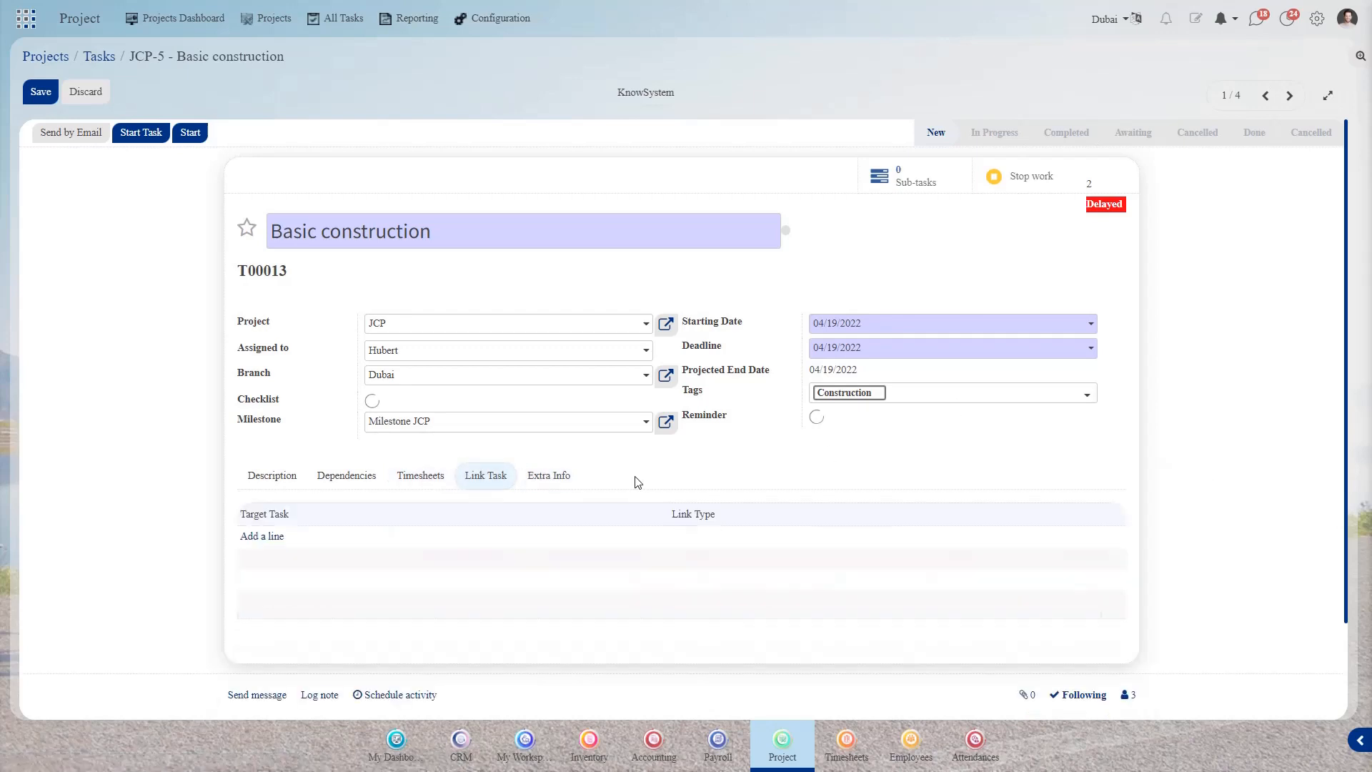
pyautogui.click(262, 542)
pyautogui.click(318, 537)
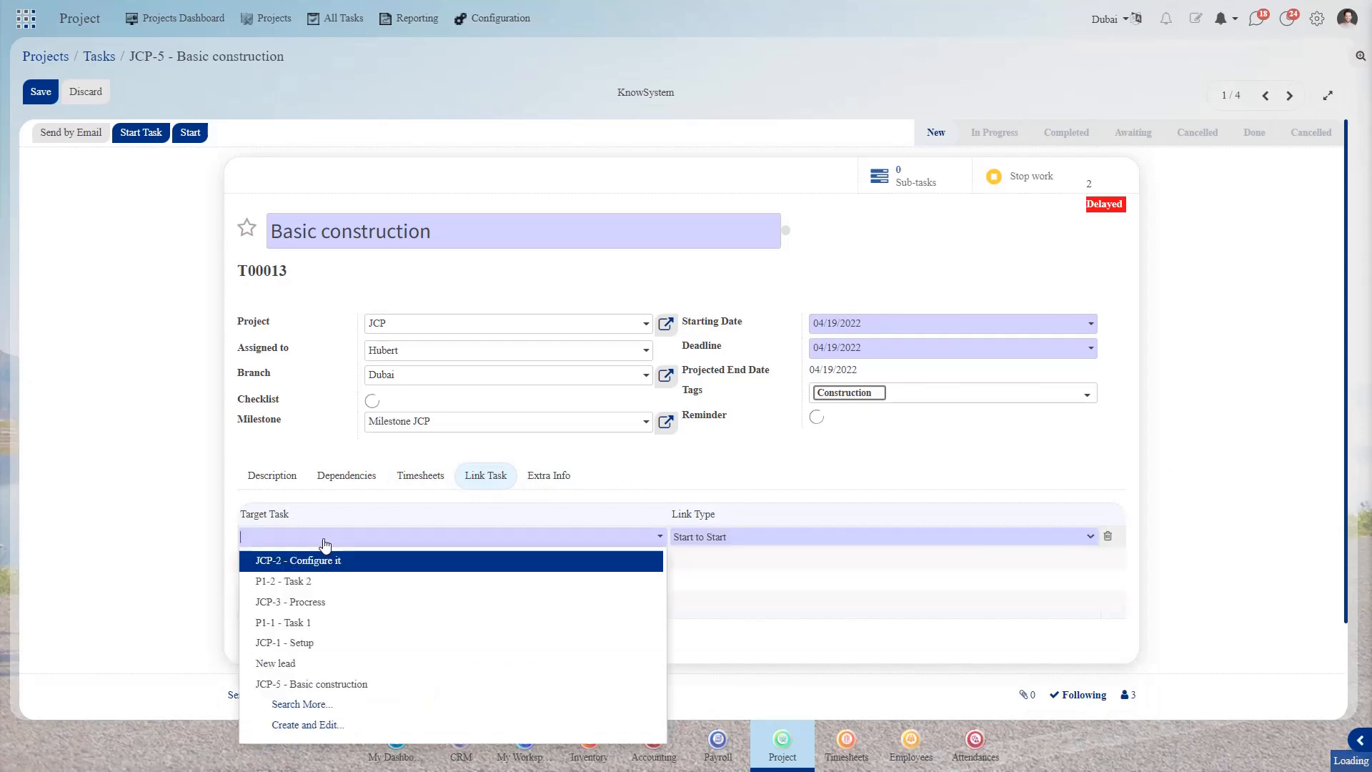
pyautogui.click(337, 562)
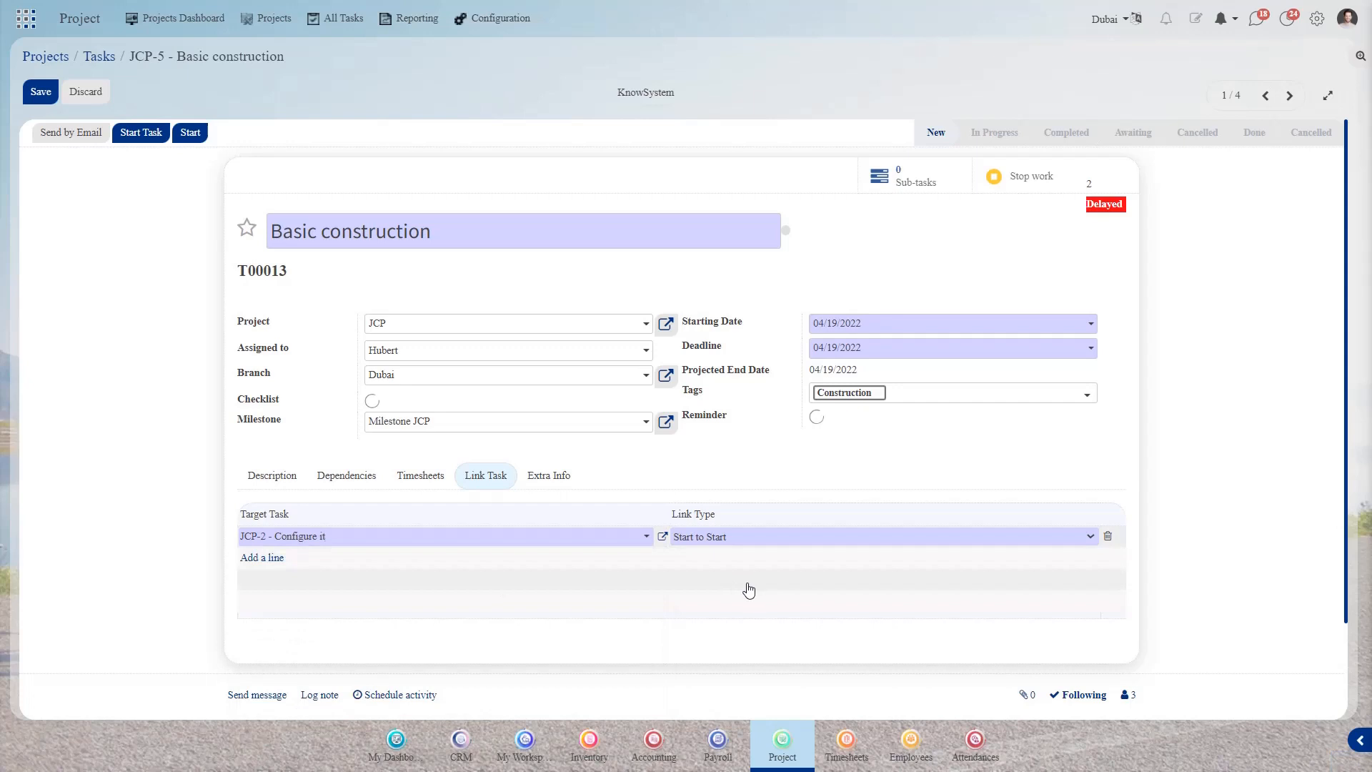
pyautogui.click(718, 542)
pyautogui.click(719, 541)
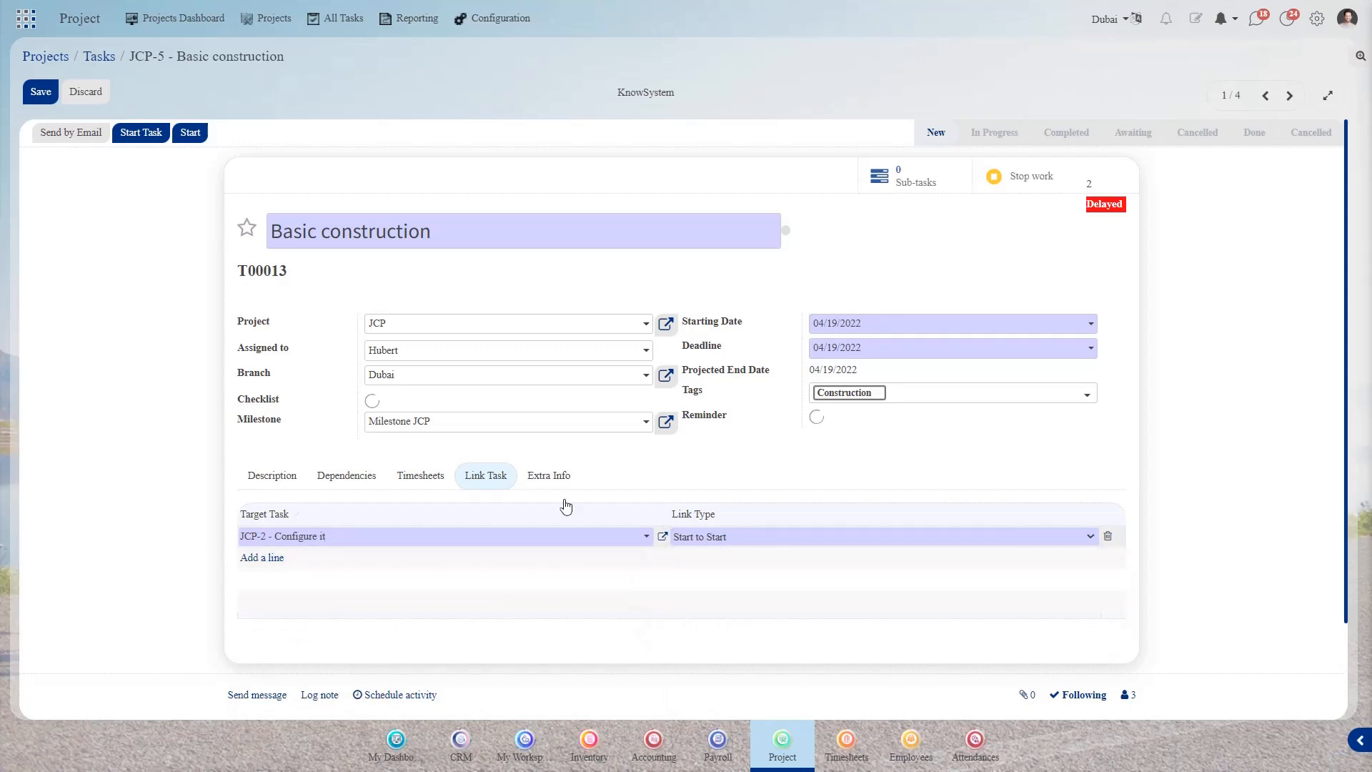
# - In Extra Info, set priority High, task type Task and status In Progress
pyautogui.click(550, 477)
pyautogui.scroll(-3, 792, 492)
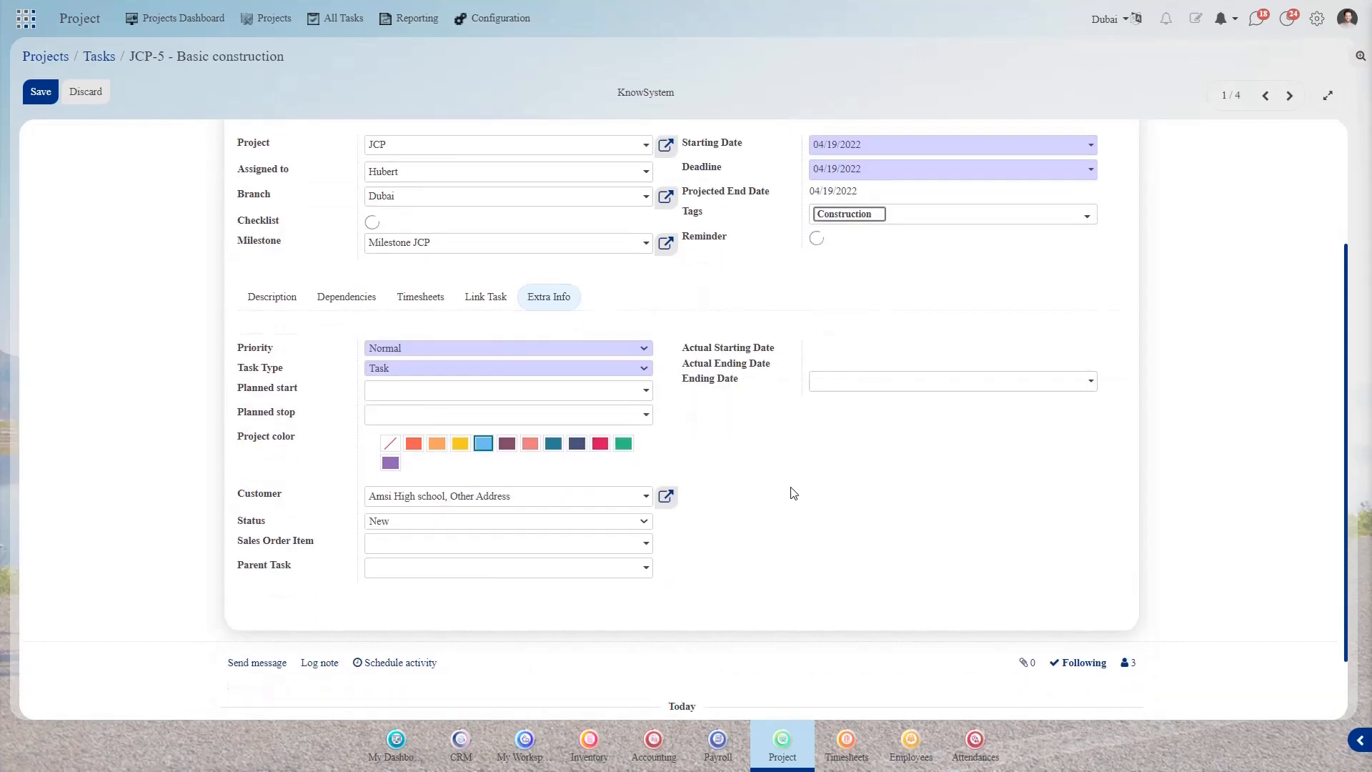
pyautogui.click(400, 350)
pyautogui.click(393, 380)
pyautogui.click(412, 371)
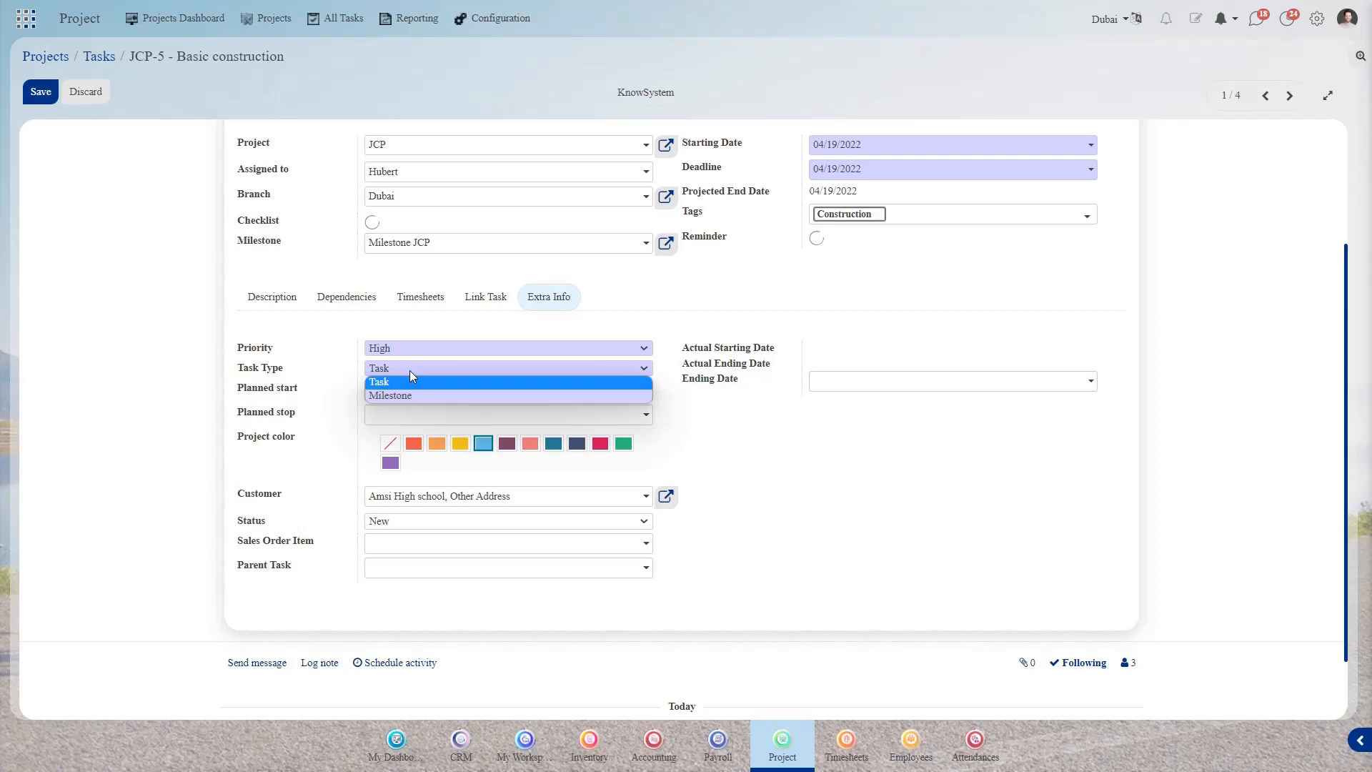
pyautogui.click(396, 394)
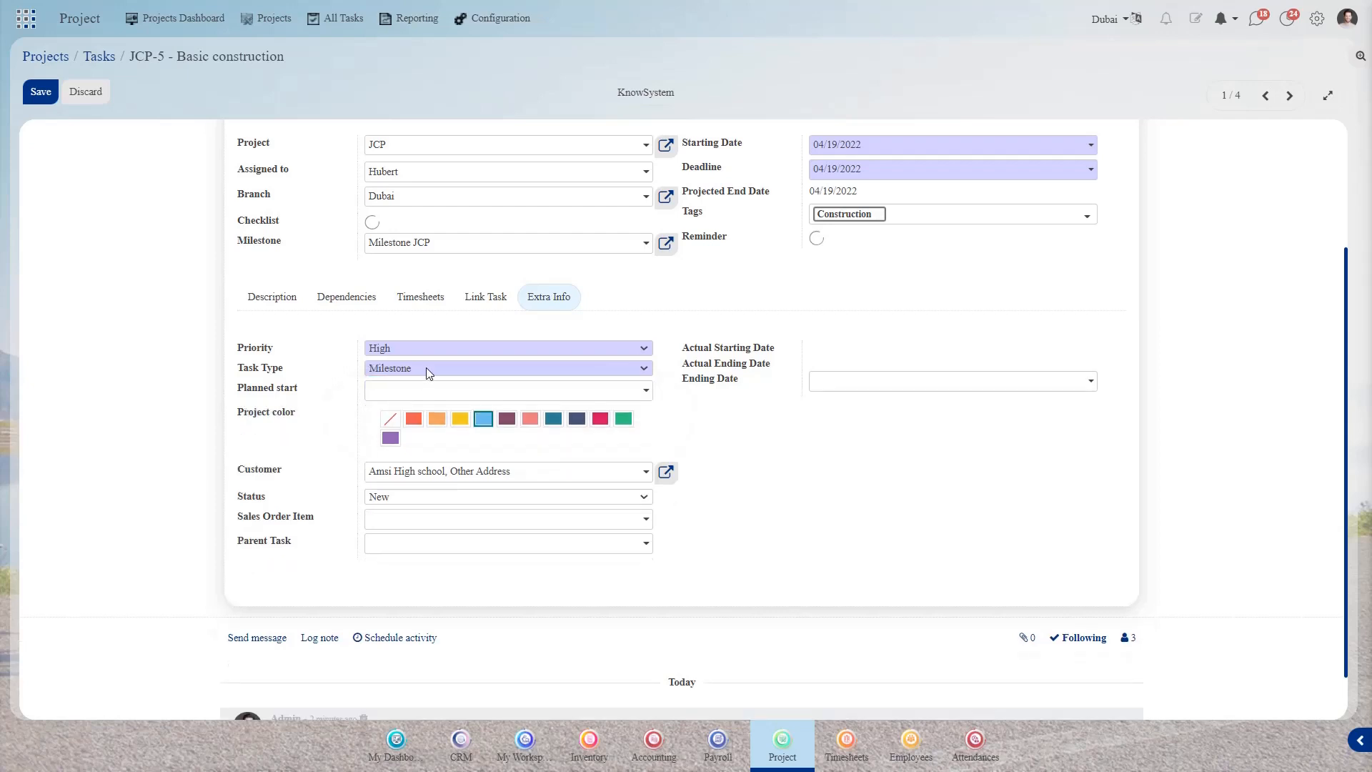
pyautogui.click(426, 367)
pyautogui.click(414, 384)
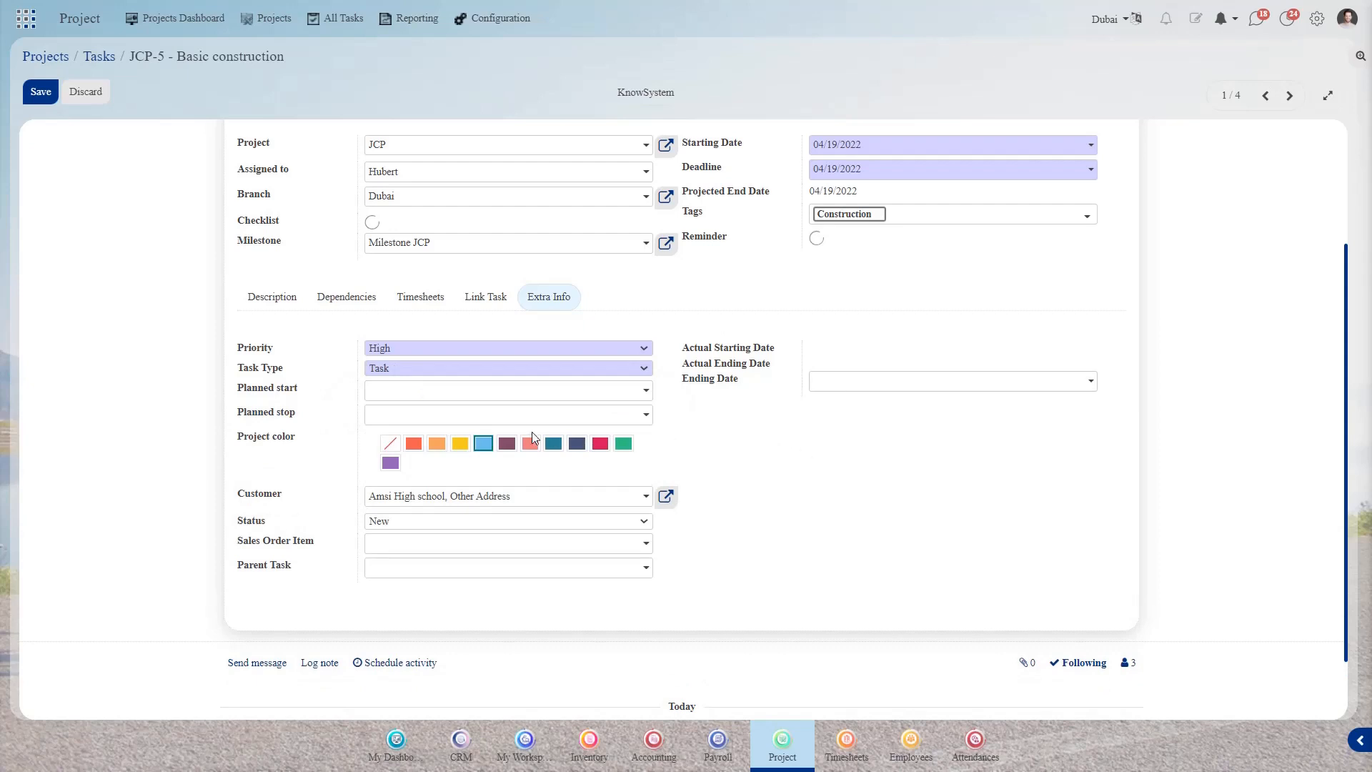
pyautogui.scroll(-2, 747, 448)
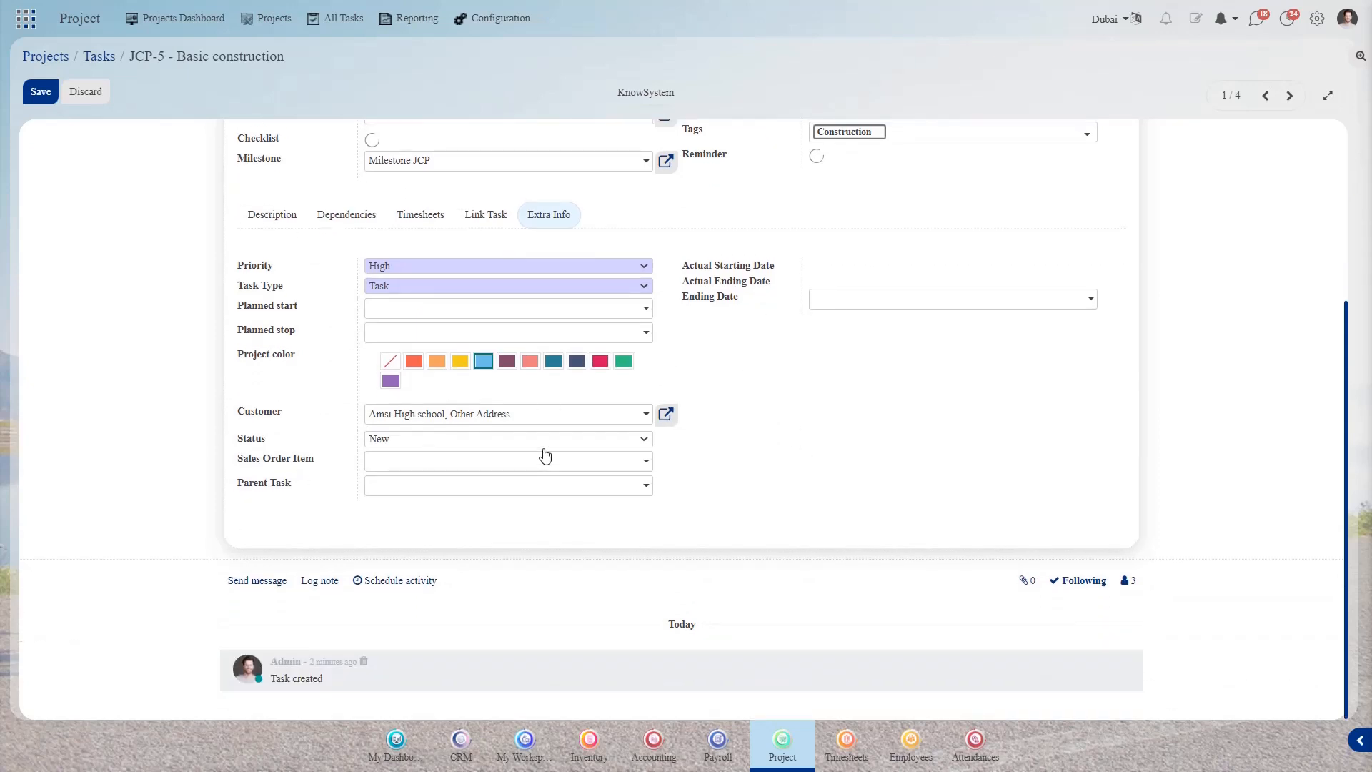
pyautogui.click(438, 490)
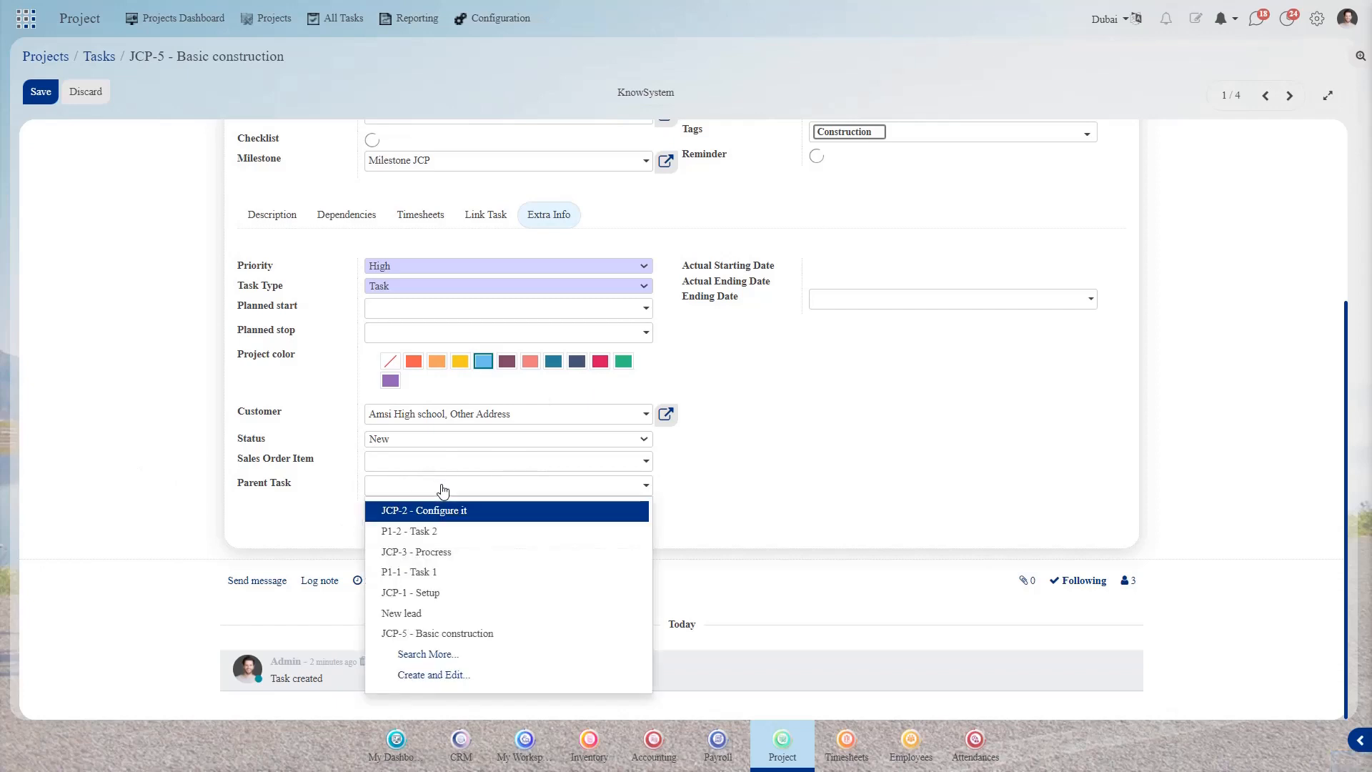
pyautogui.click(786, 475)
pyautogui.click(432, 441)
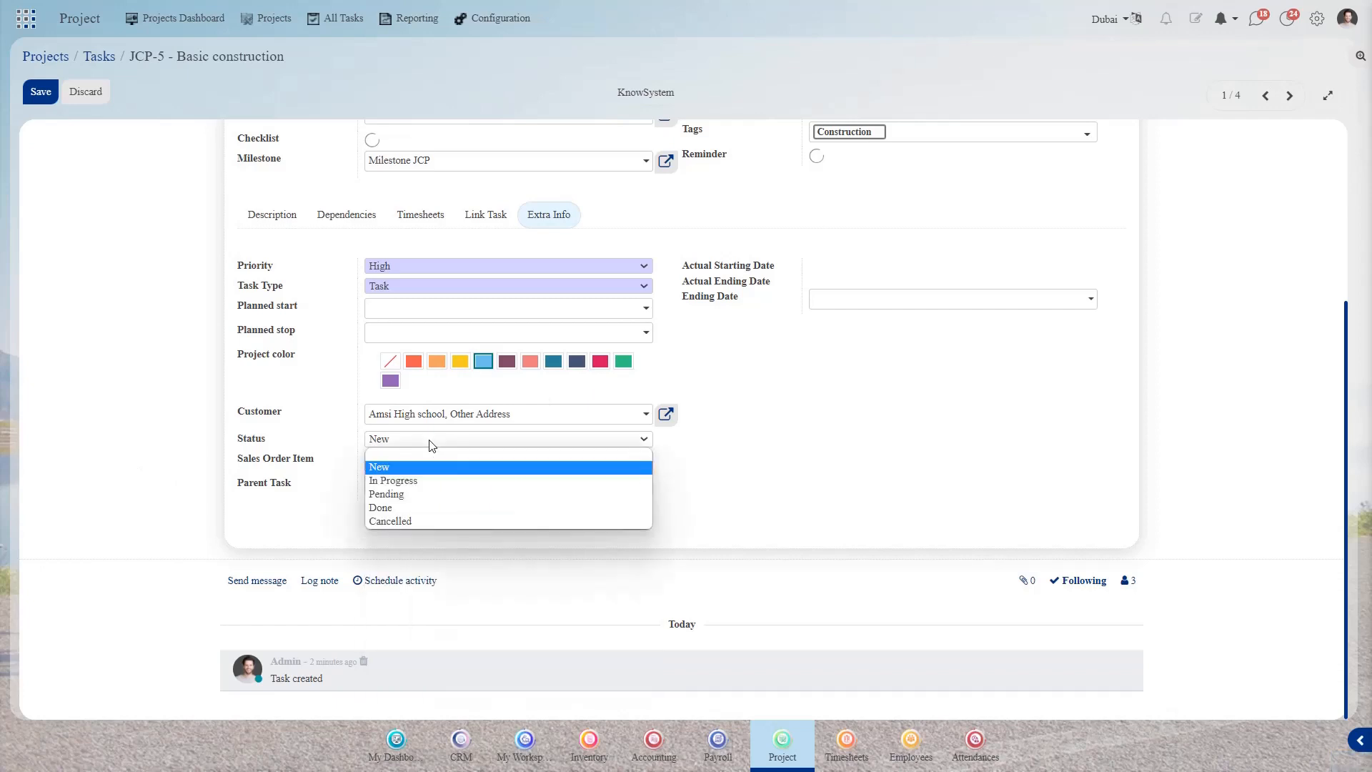
pyautogui.click(408, 479)
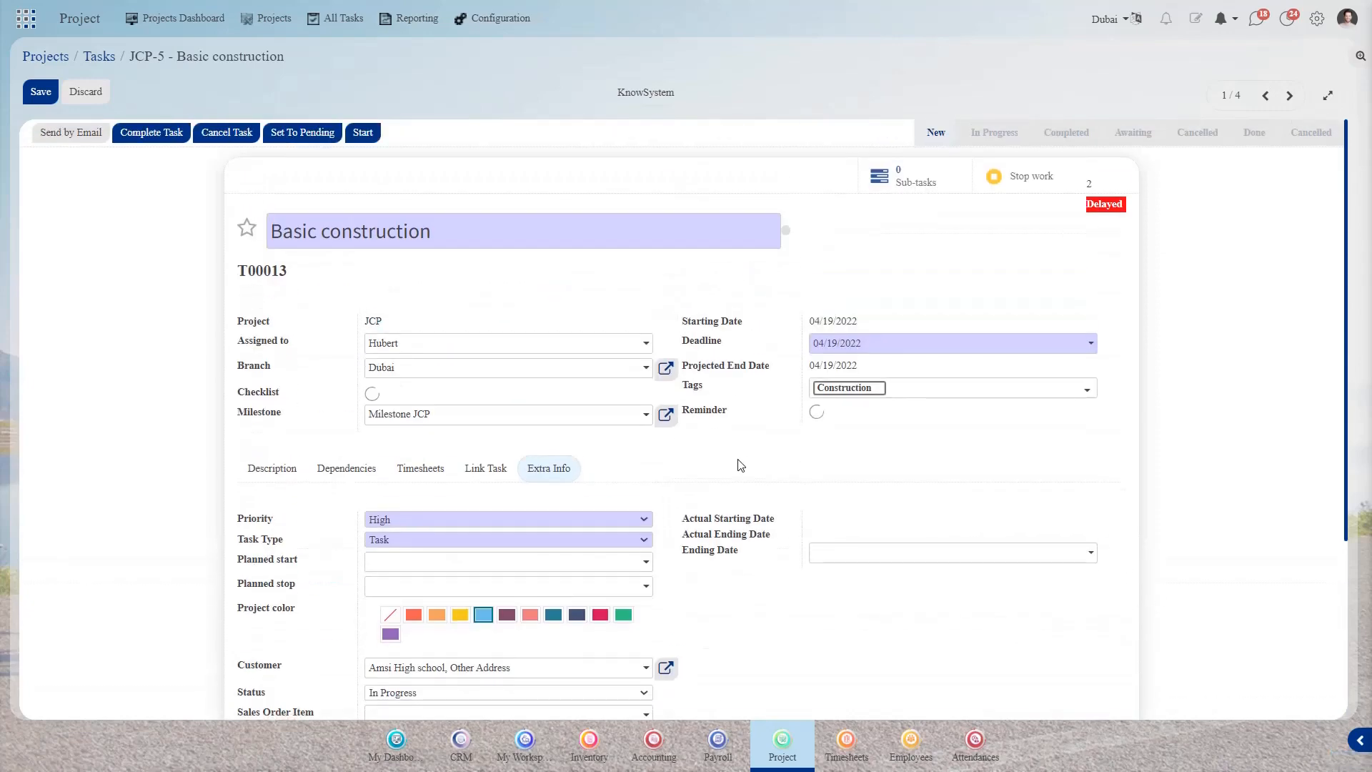
# - Save the JCP-5 Basic construction task with its tag, milestone, link and status edits
pyautogui.click(277, 472)
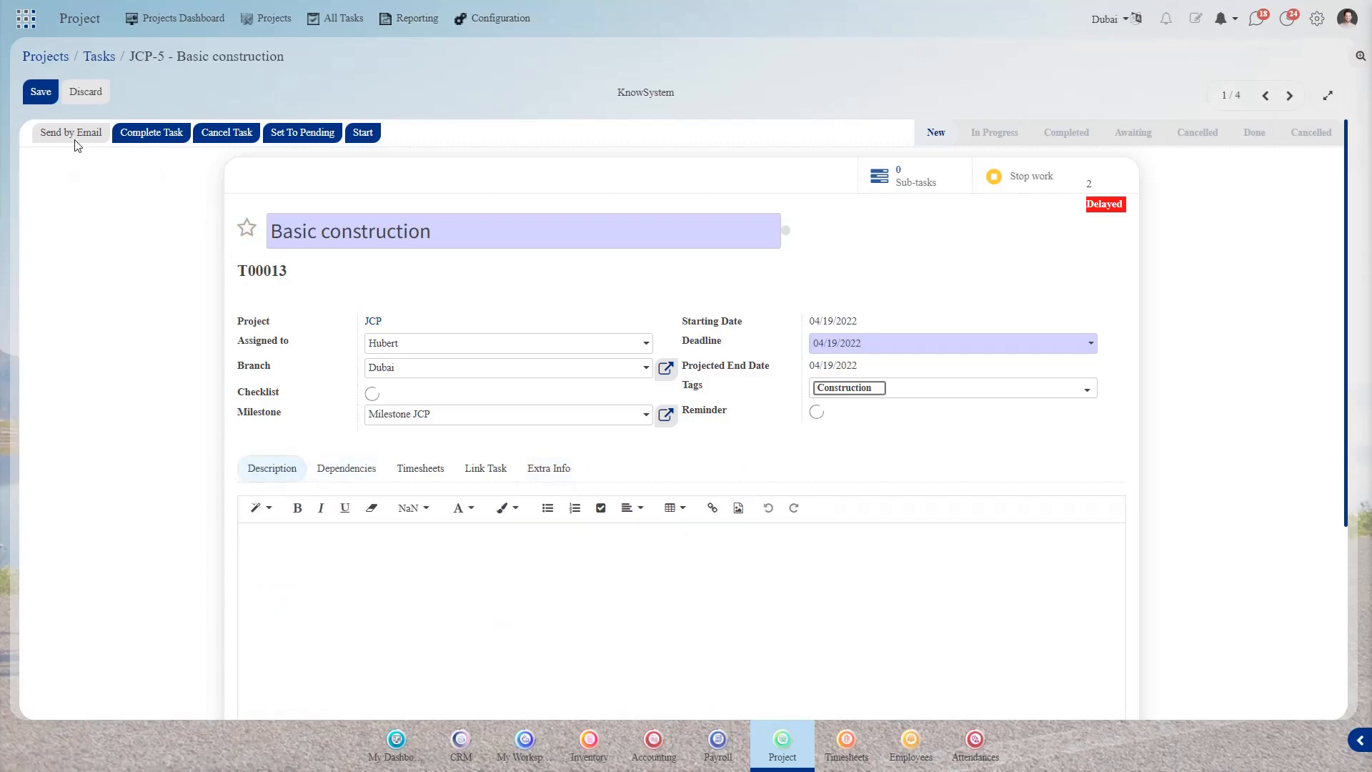
pyautogui.click(45, 91)
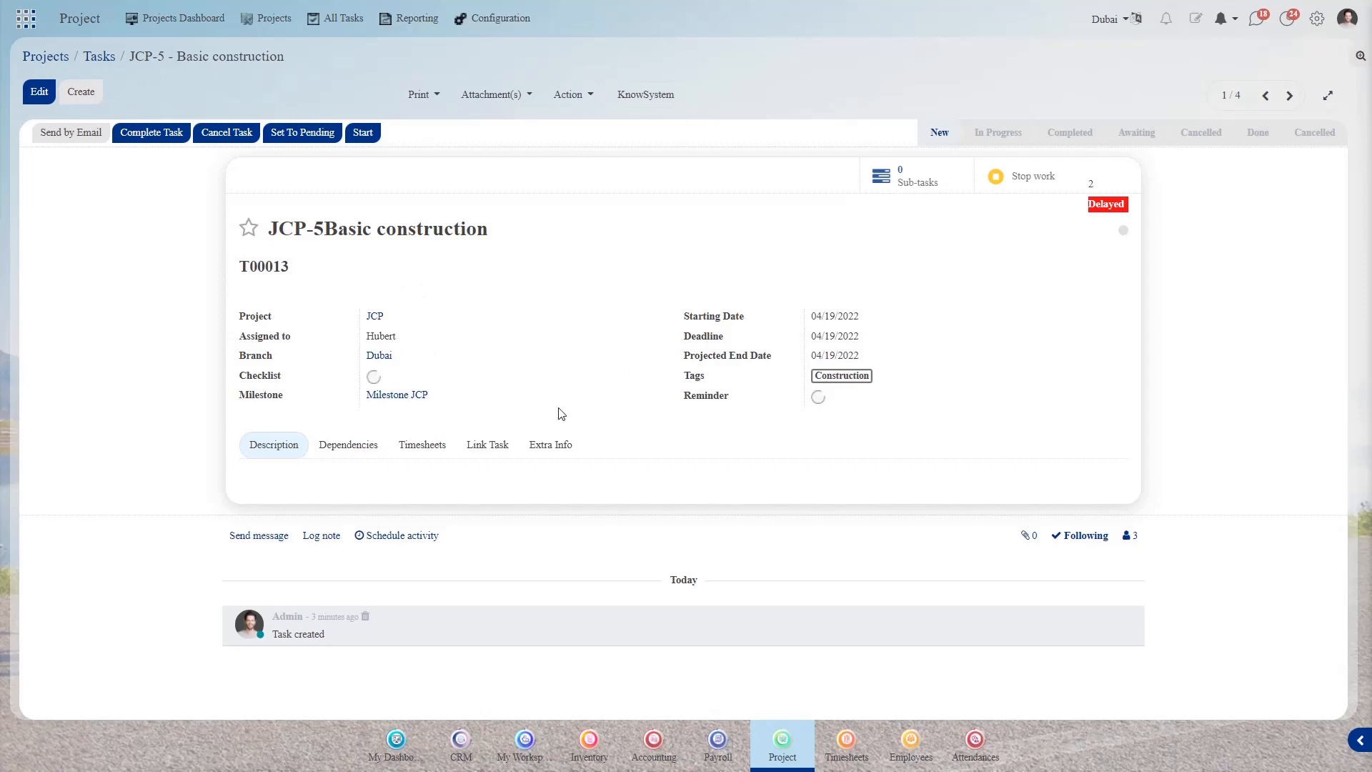
# - Stop the running work timer on JCP-5, then mark the task as complete
pyautogui.click(419, 446)
pyautogui.click(1018, 180)
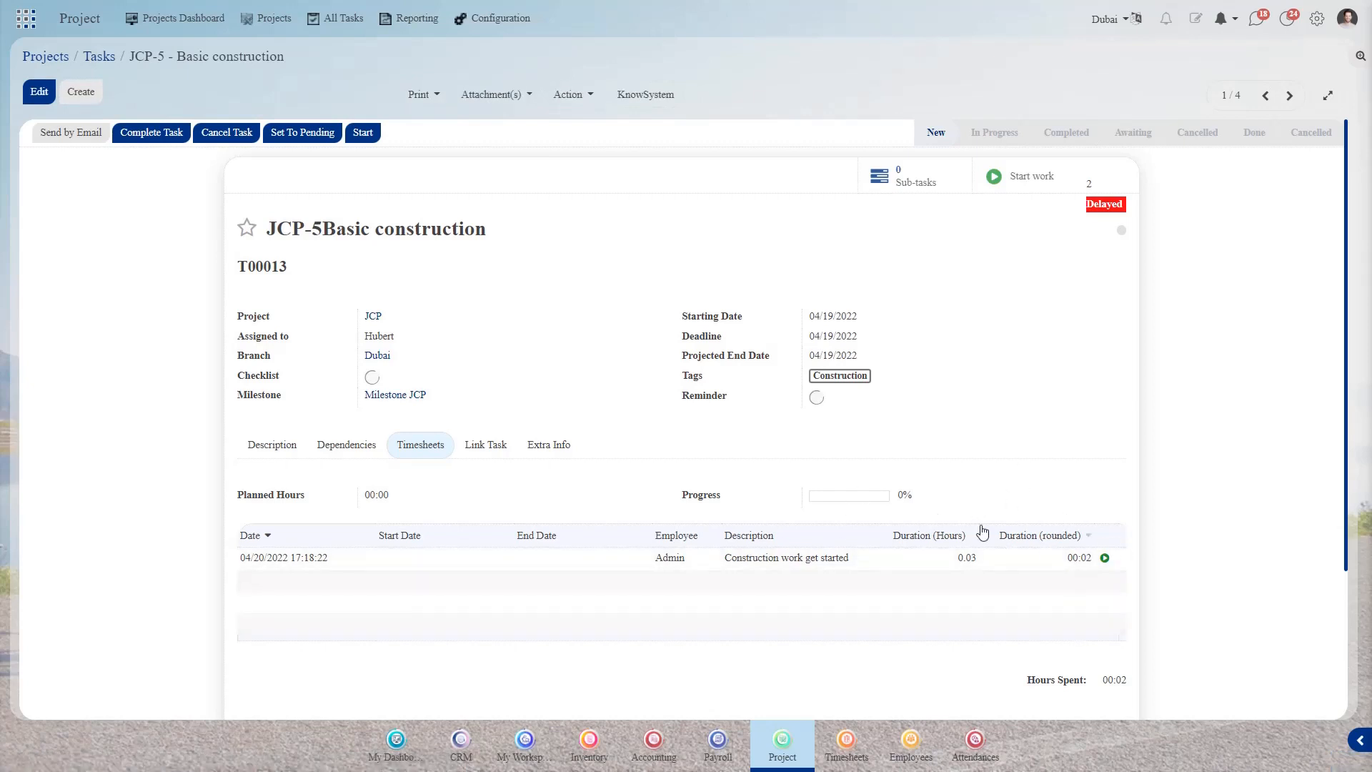
pyautogui.click(363, 455)
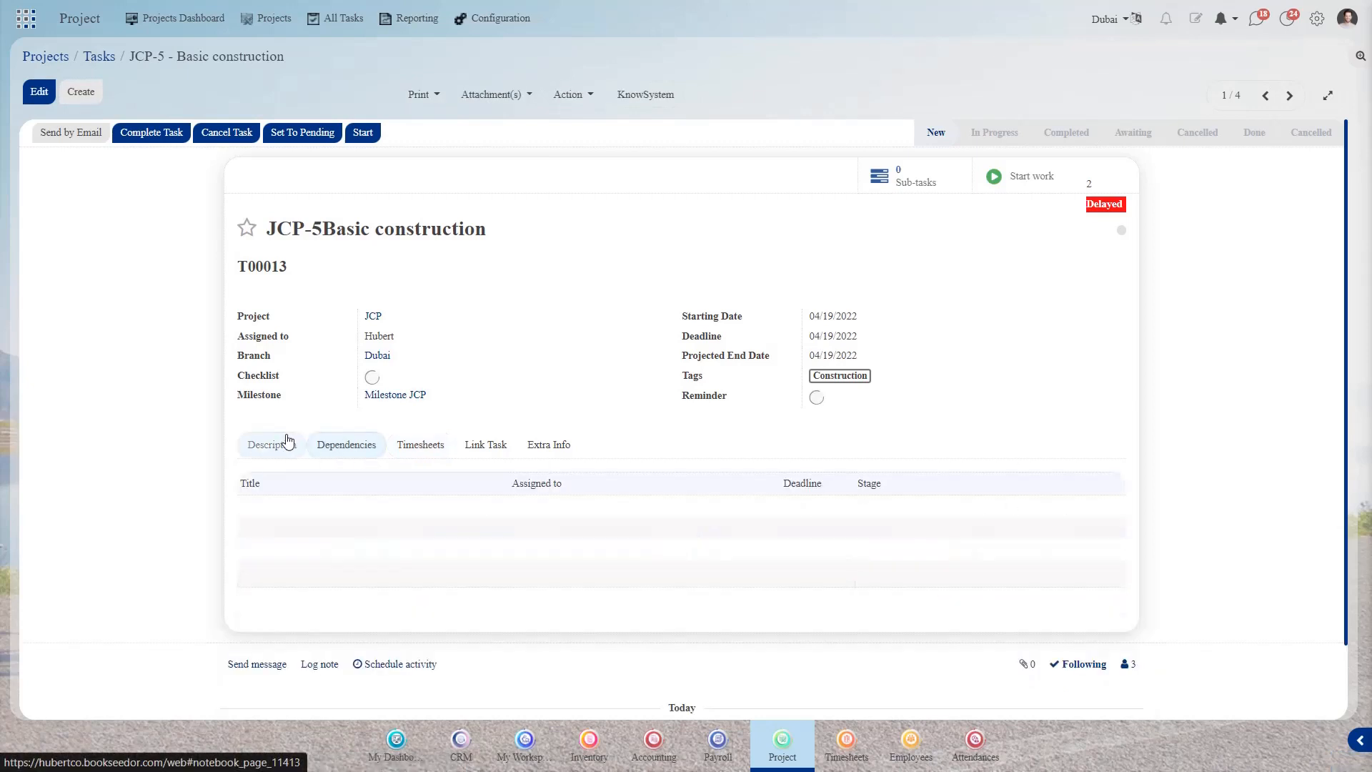
pyautogui.click(287, 441)
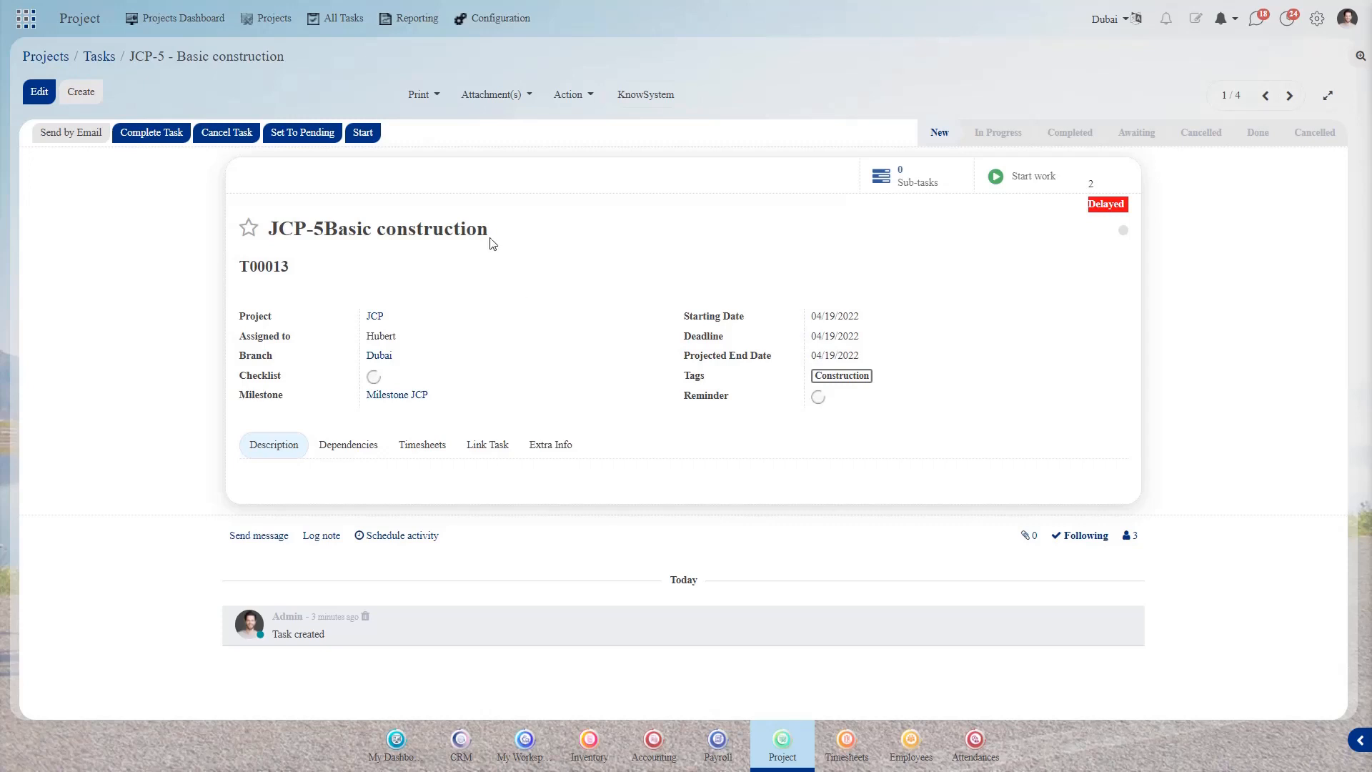
pyautogui.click(139, 136)
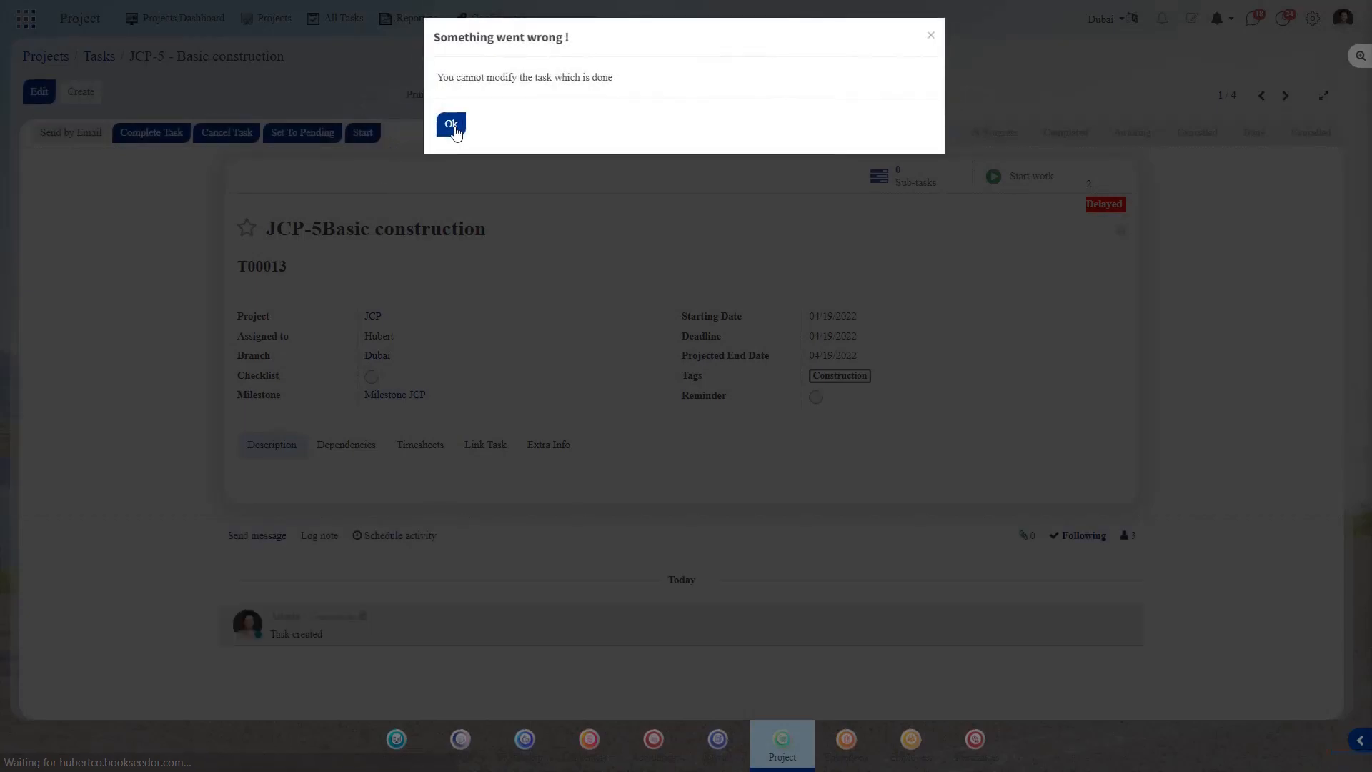
# - Dismiss the error and drag JCP-5 from New into the Completed column
pyautogui.click(451, 125)
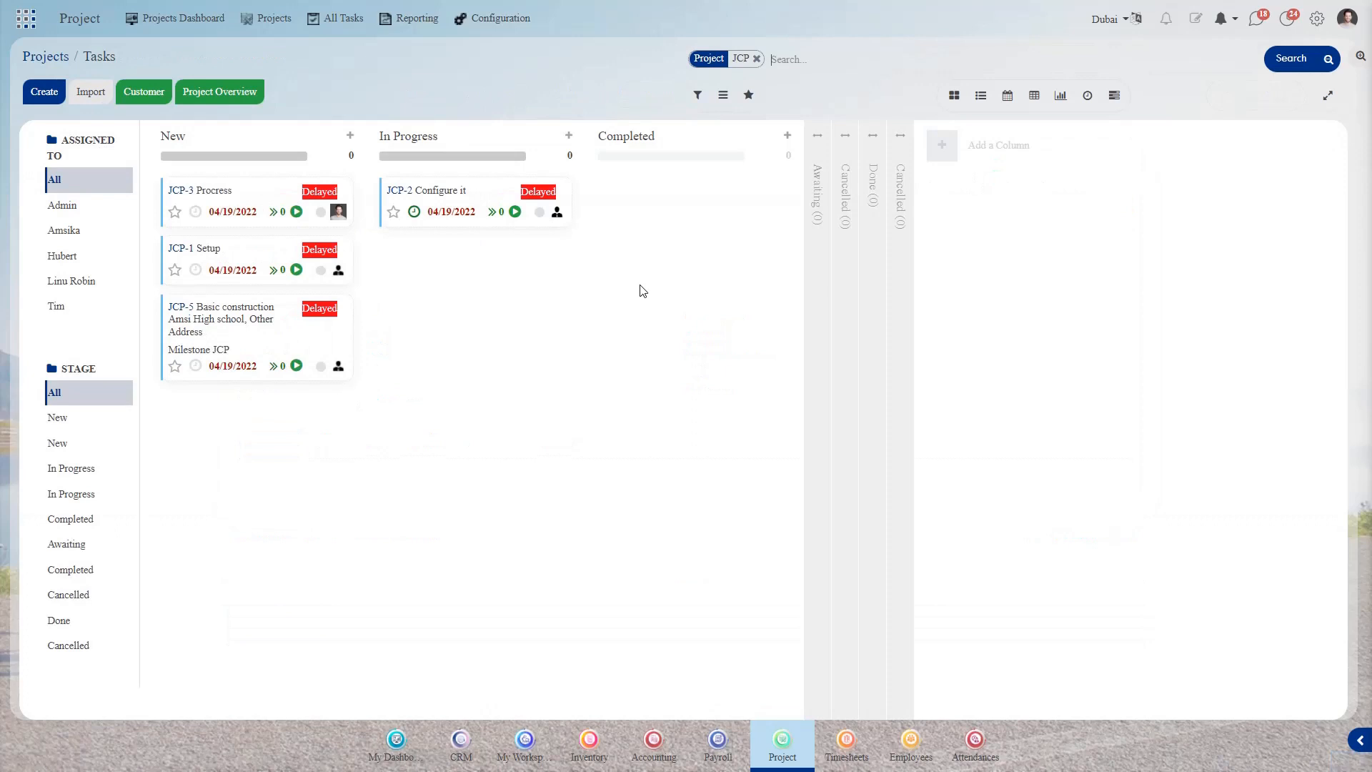
pyautogui.moveTo(269, 342); pyautogui.dragTo(711, 238)
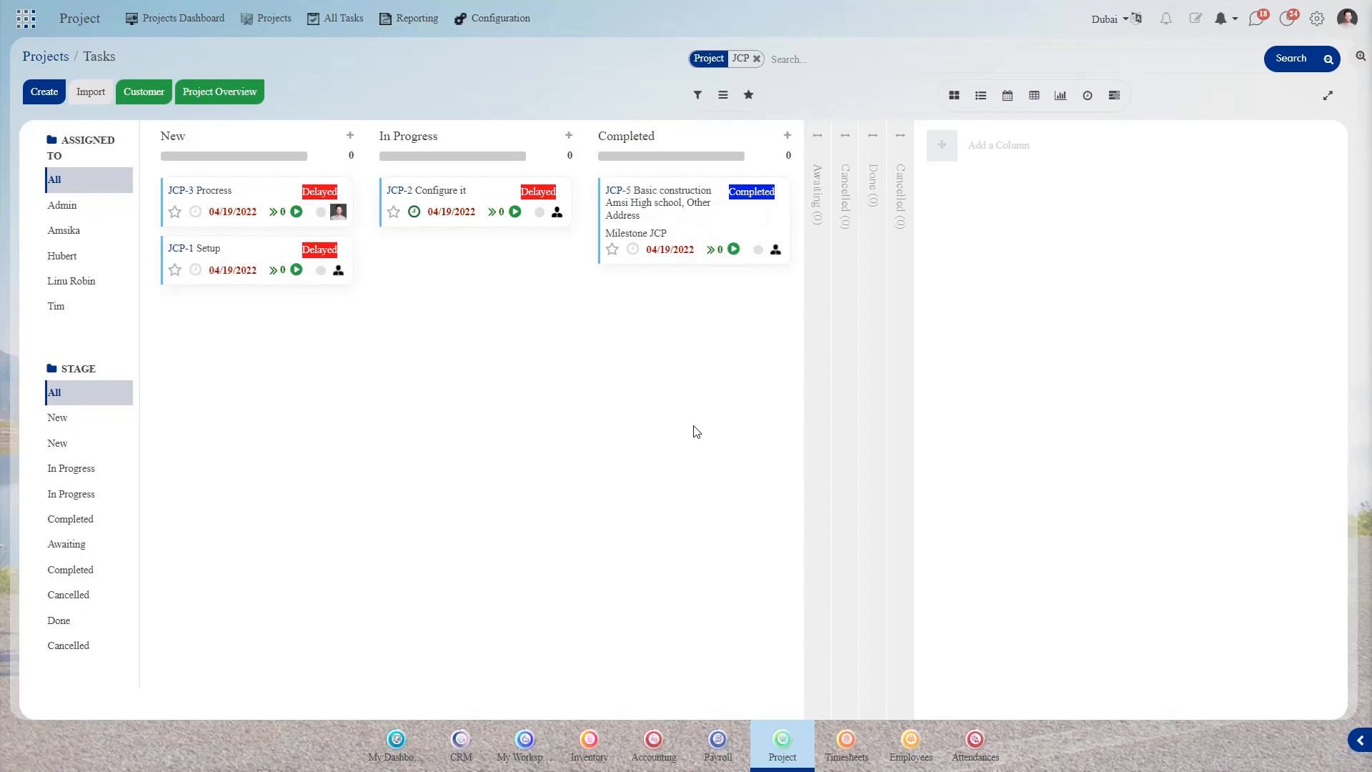
pyautogui.click(414, 25)
pyautogui.click(415, 26)
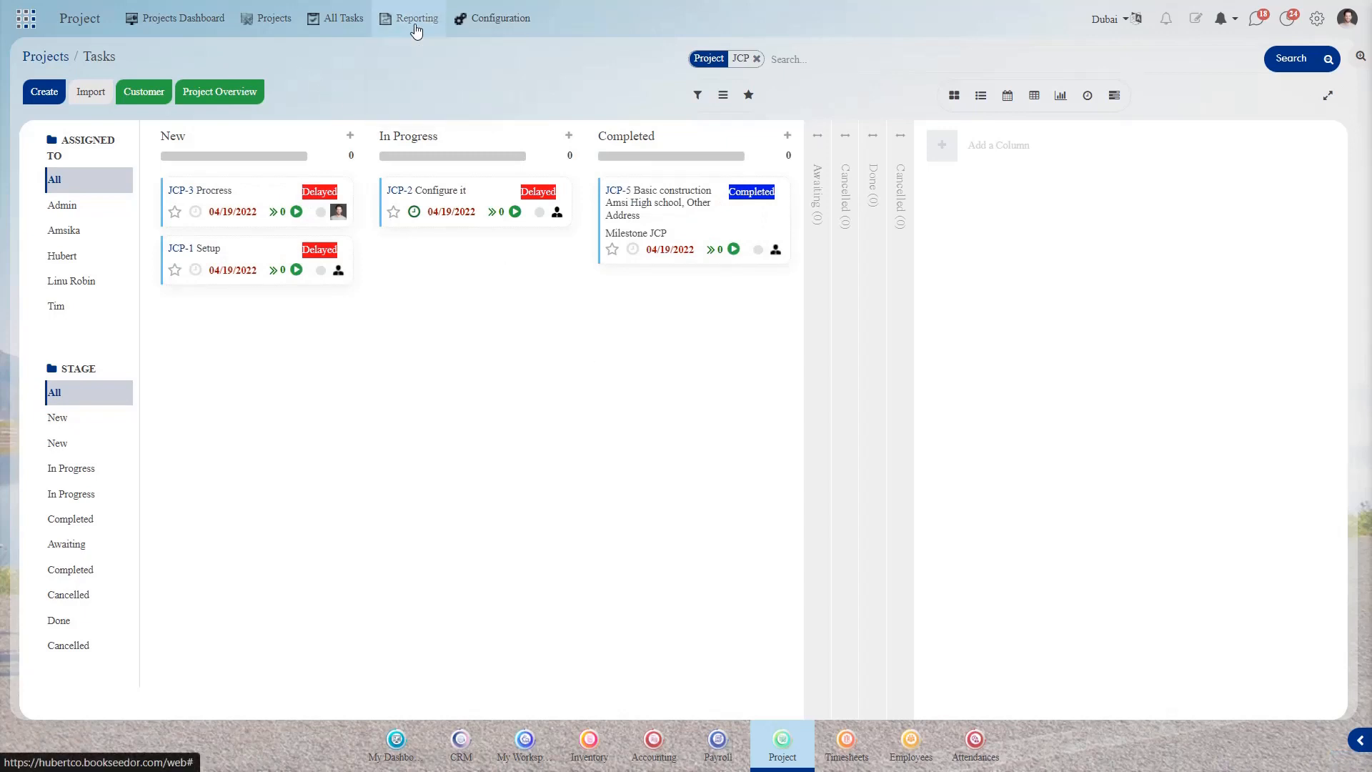
pyautogui.click(416, 28)
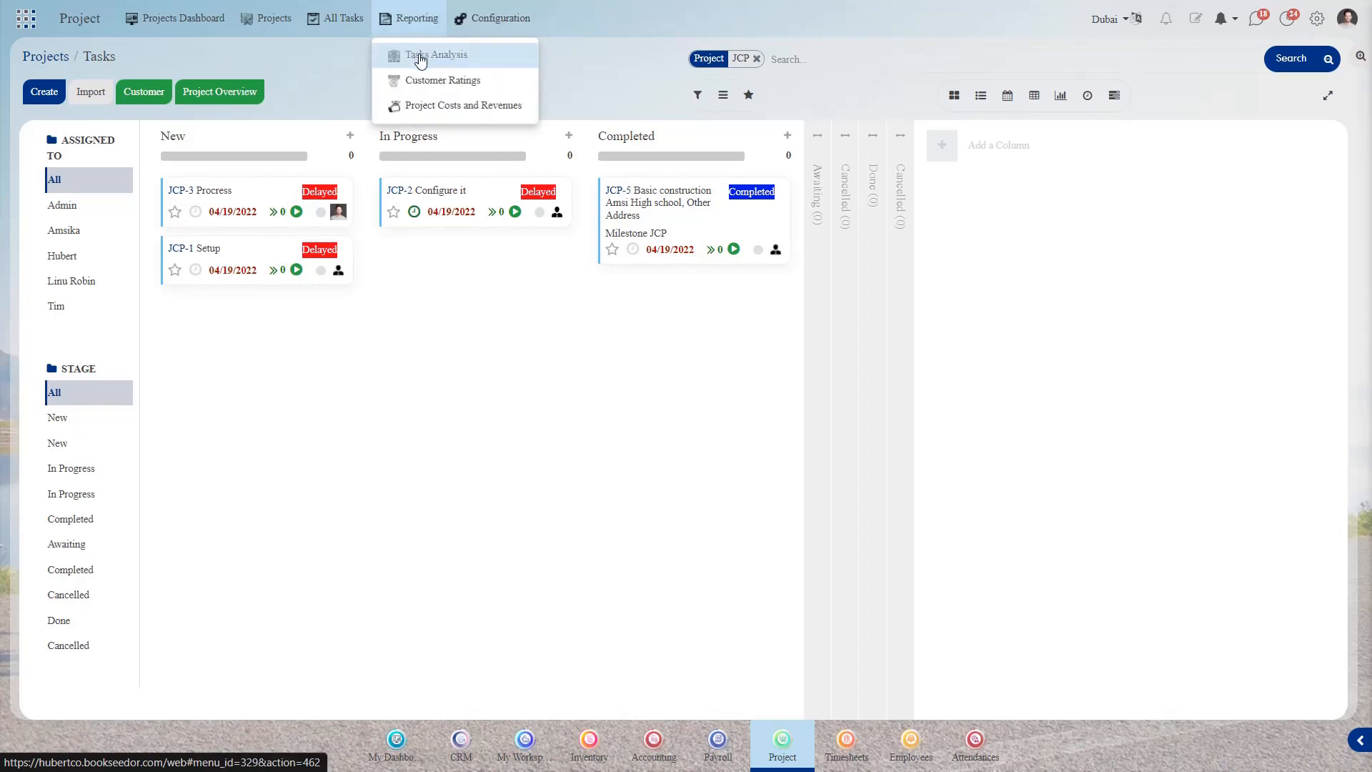
# - Show Tasks Analysis as a pivot table with task counts split by Customer
pyautogui.click(414, 55)
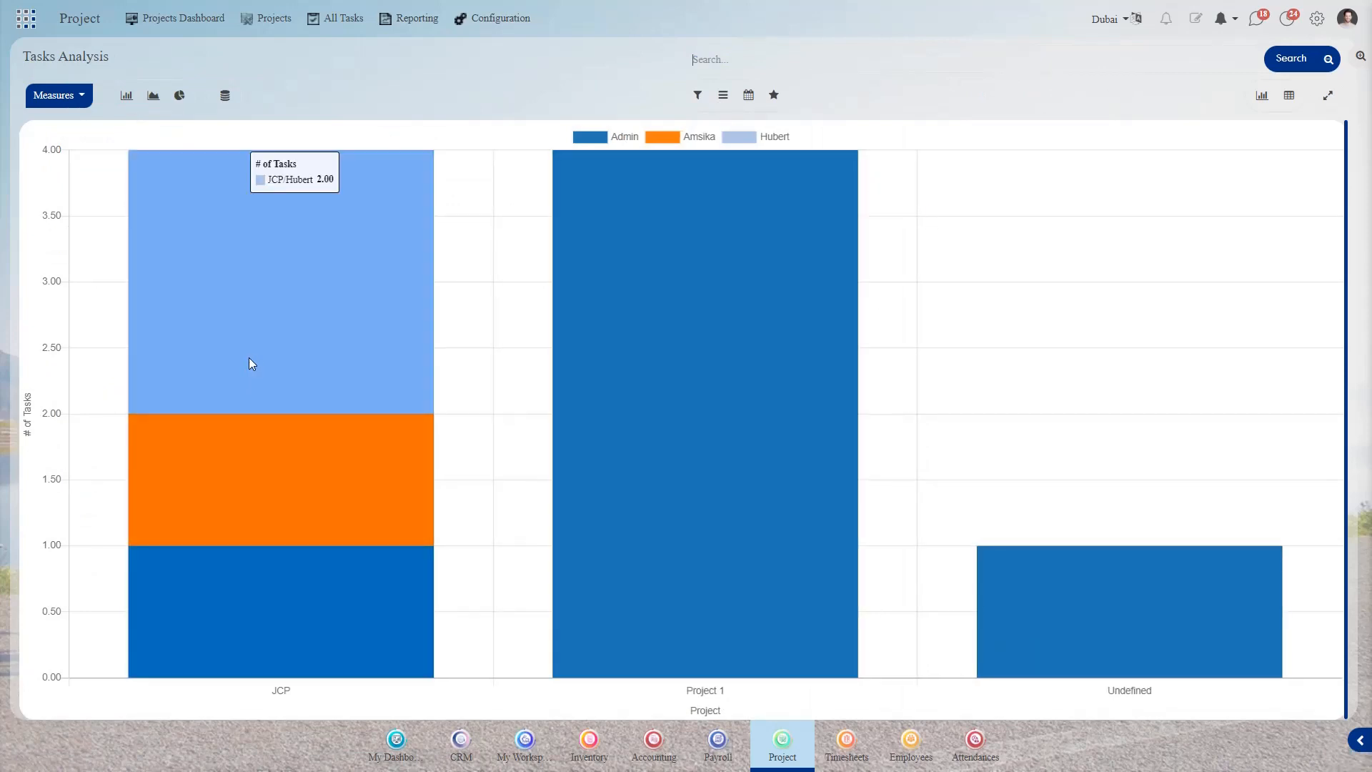
pyautogui.moveTo(259, 462)
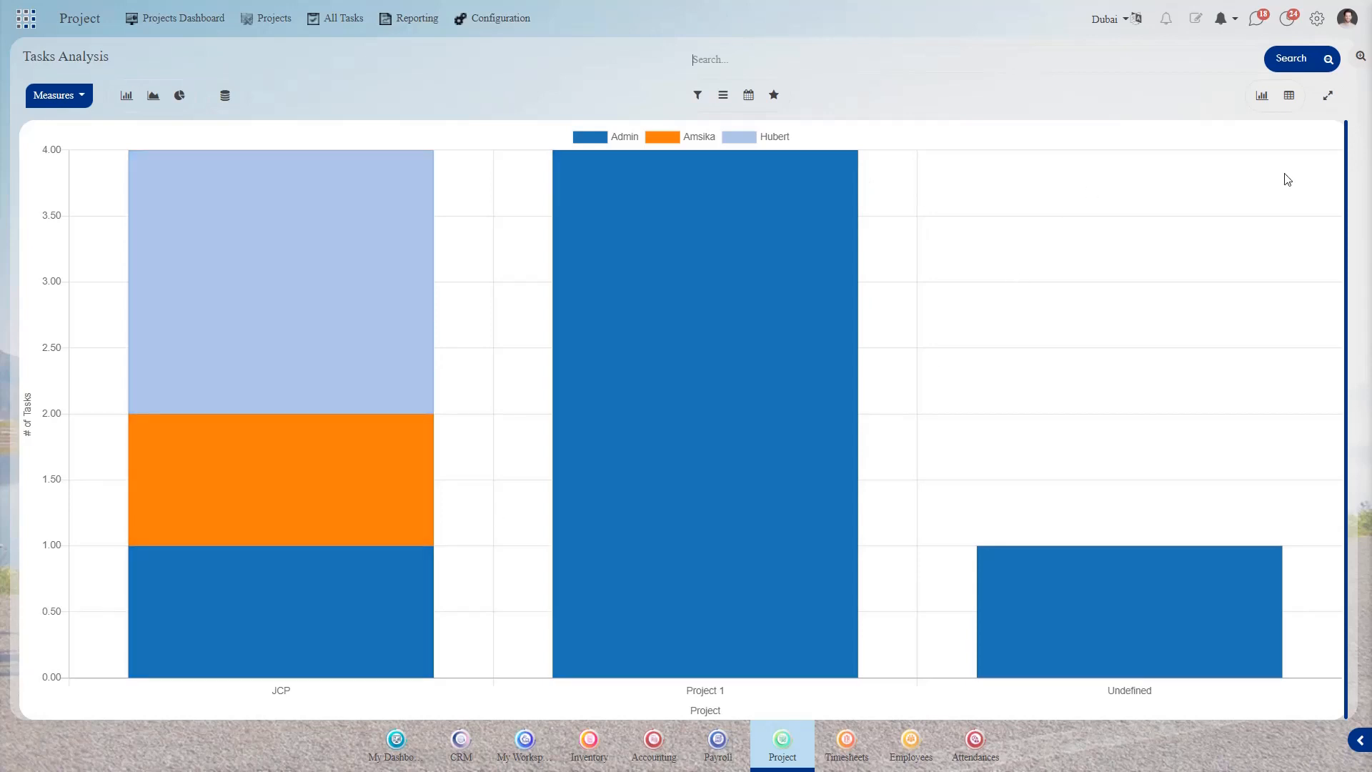
pyautogui.click(1290, 100)
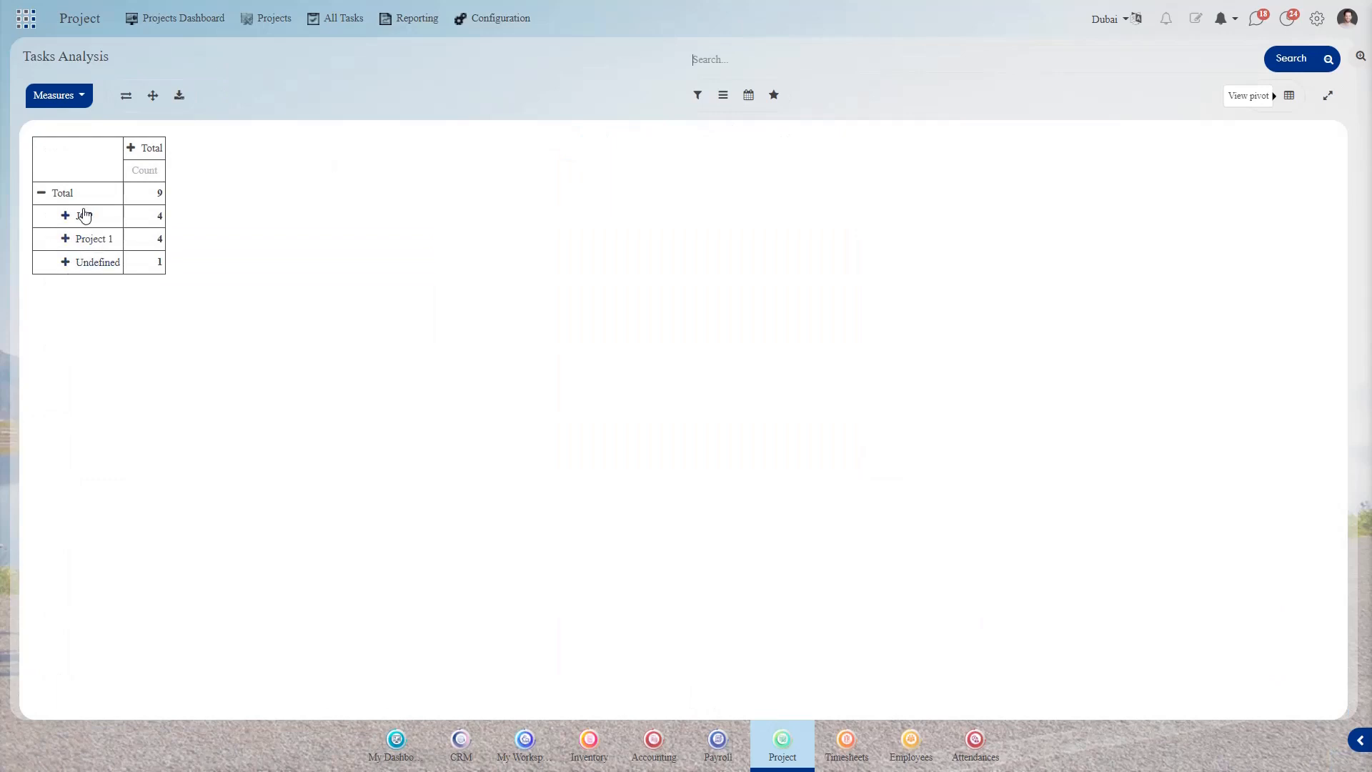
pyautogui.click(131, 150)
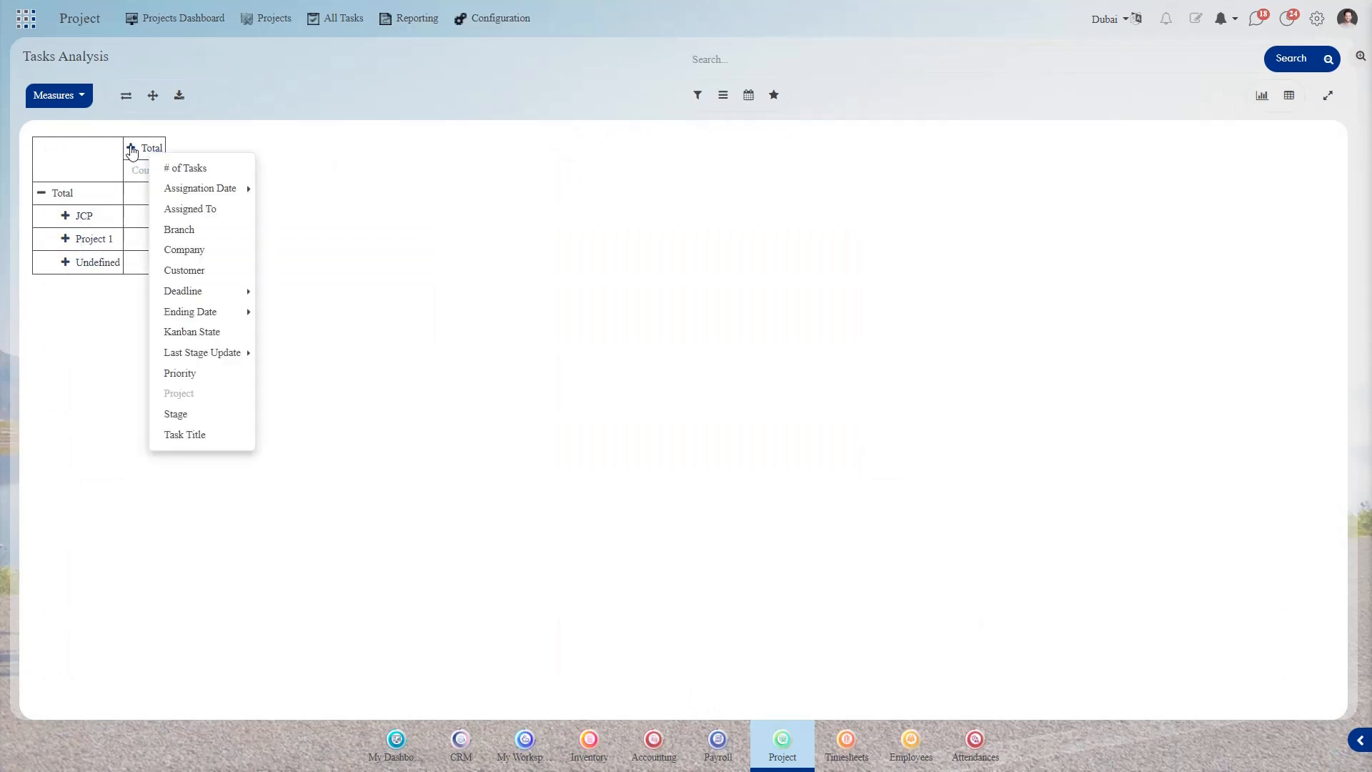
pyautogui.click(198, 275)
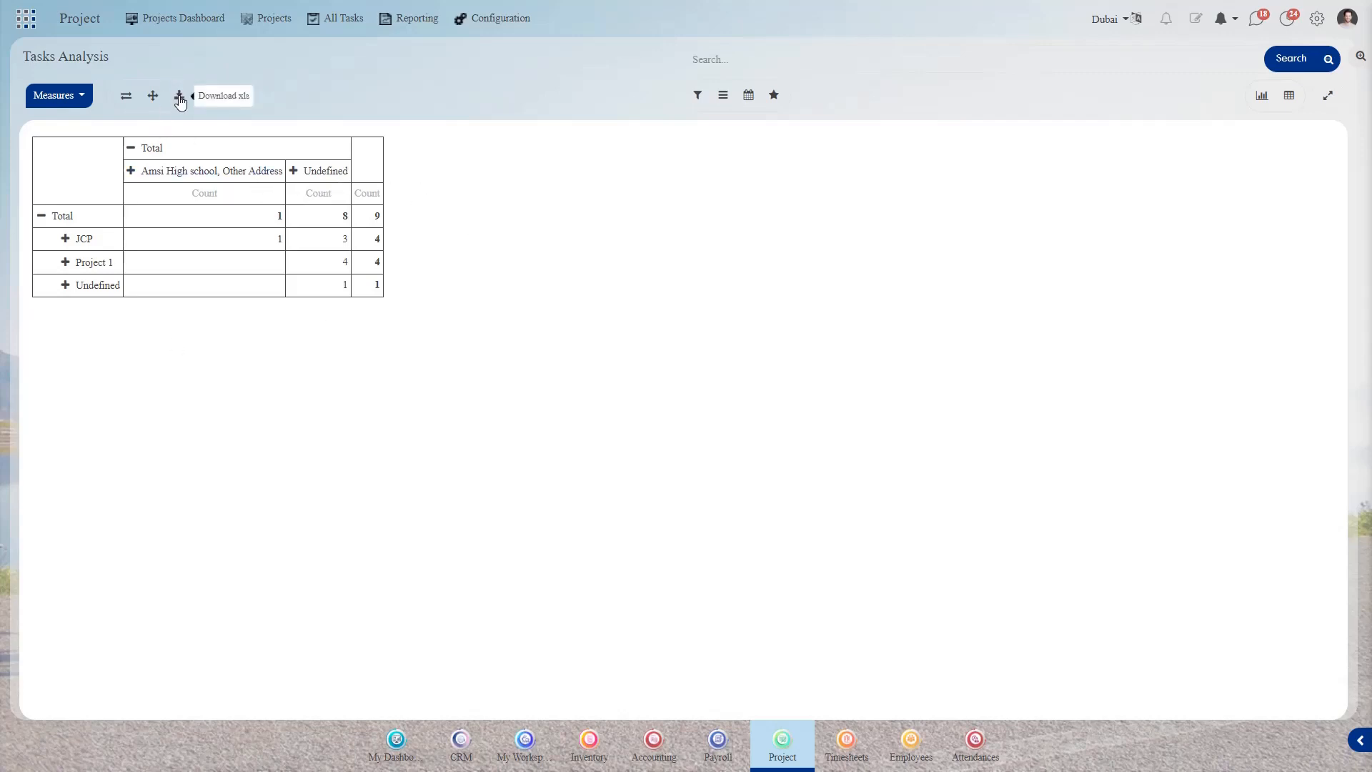
# - Return to the Projects board from the menu
pyautogui.click(394, 18)
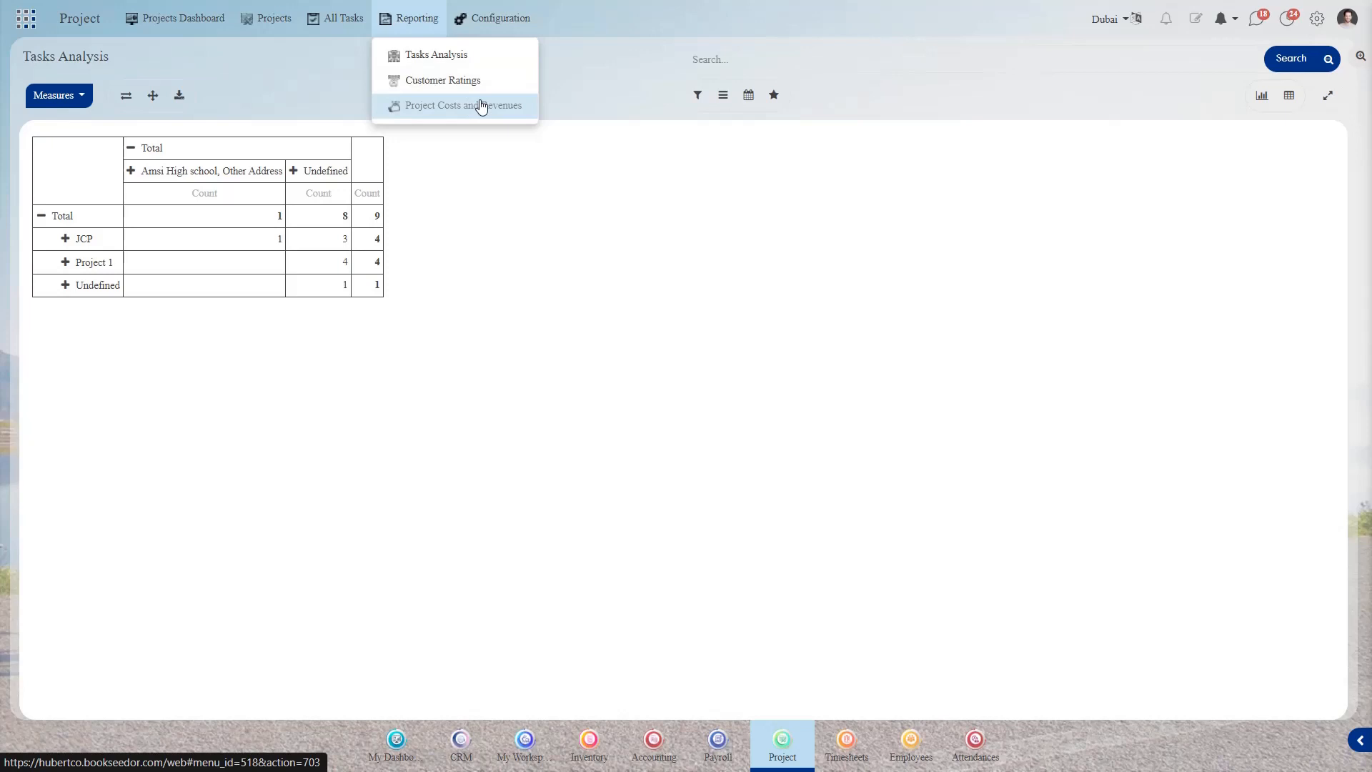
pyautogui.moveTo(492, 26)
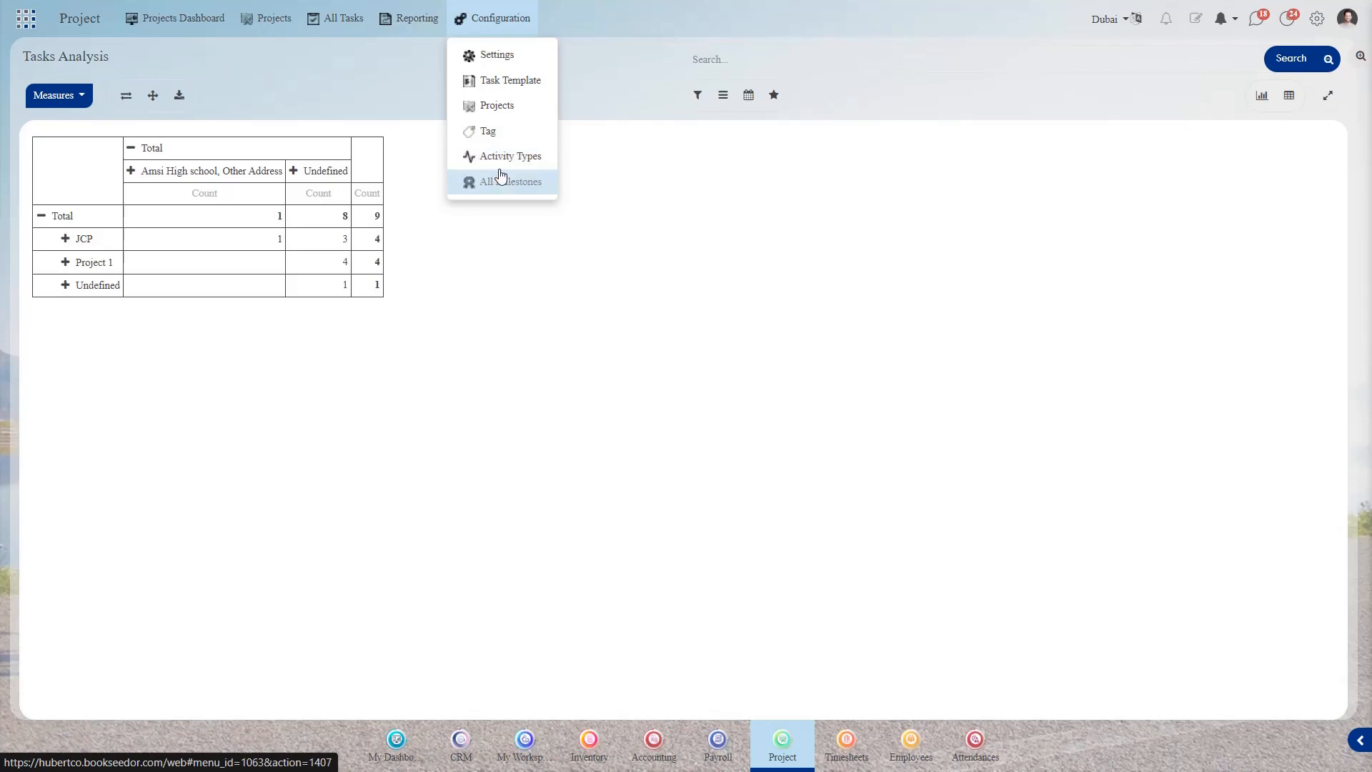
pyautogui.click(203, 19)
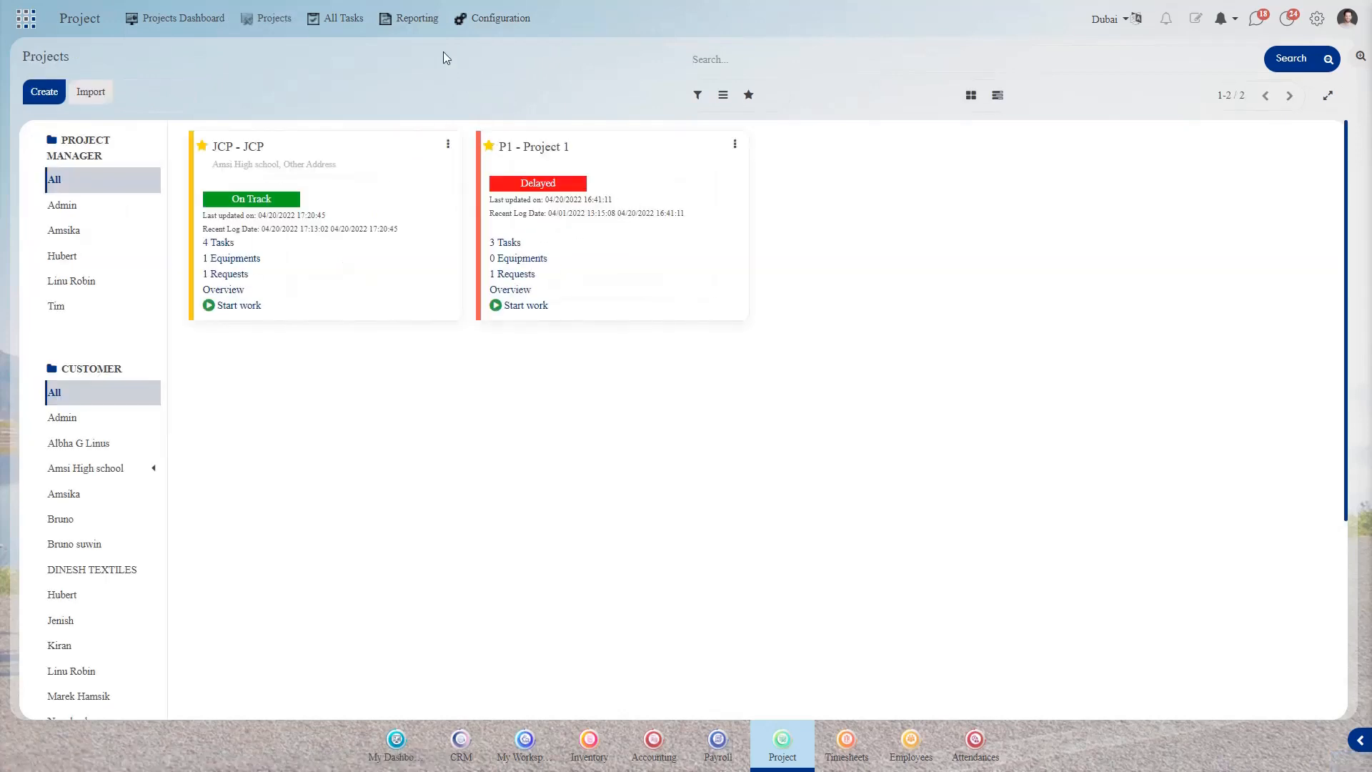
# - From All Tasks, schedule a Reminder on JCP-3 due 04/21/2022, assigned to another team member
pyautogui.click(316, 29)
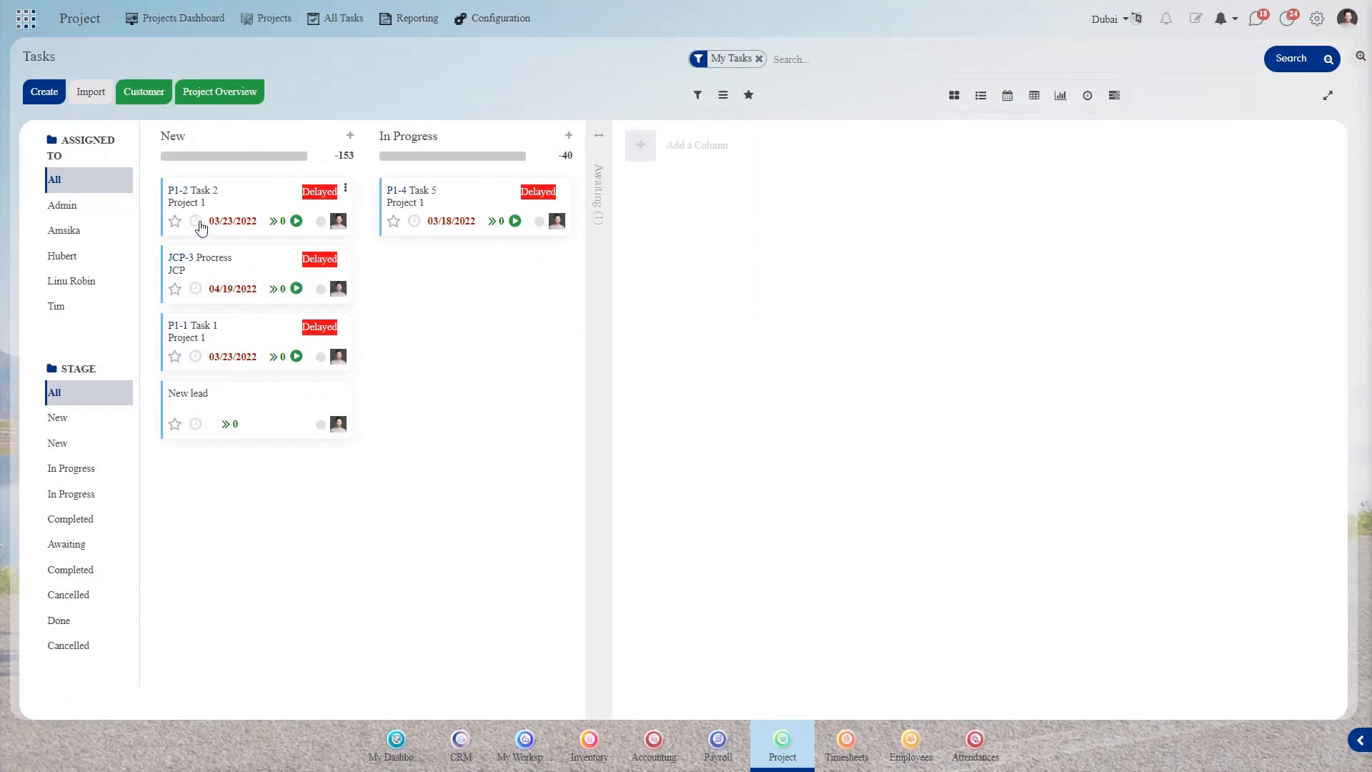
pyautogui.click(195, 288)
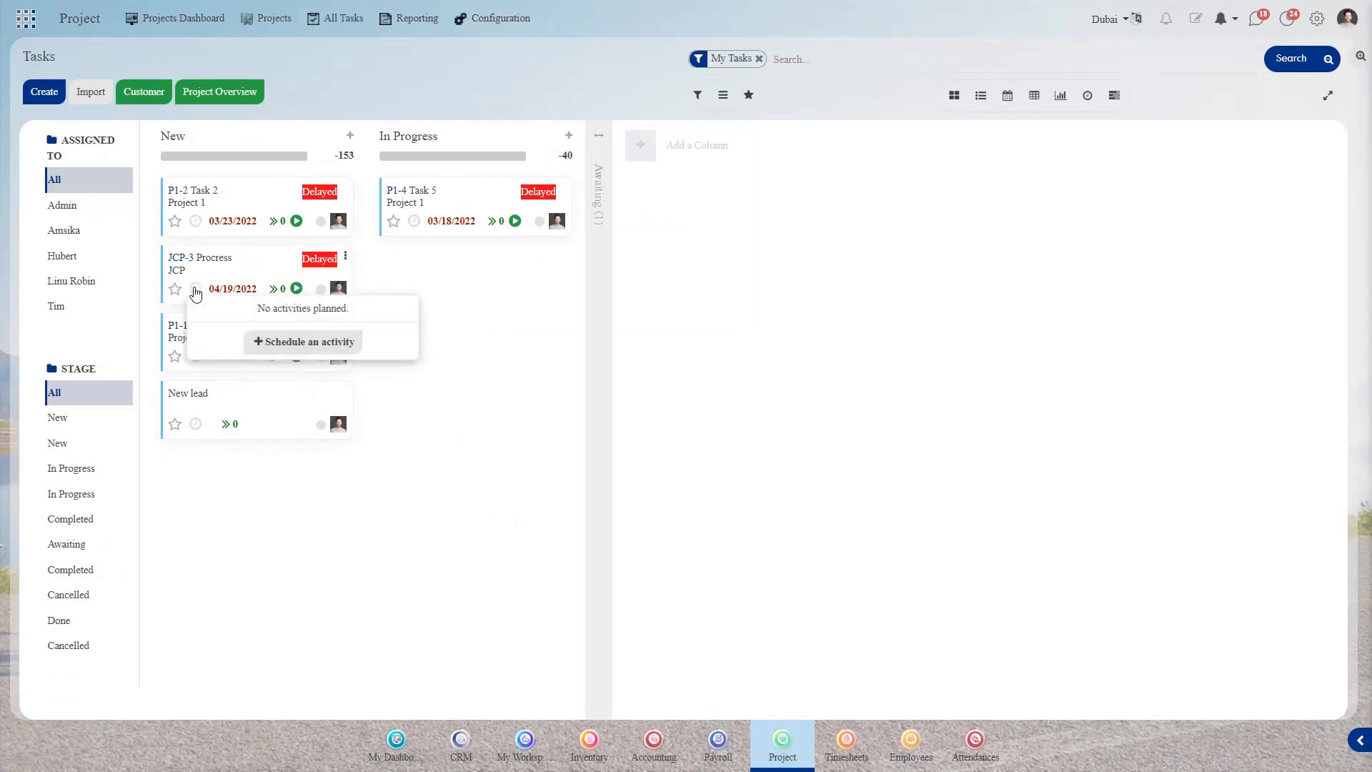
pyautogui.click(305, 341)
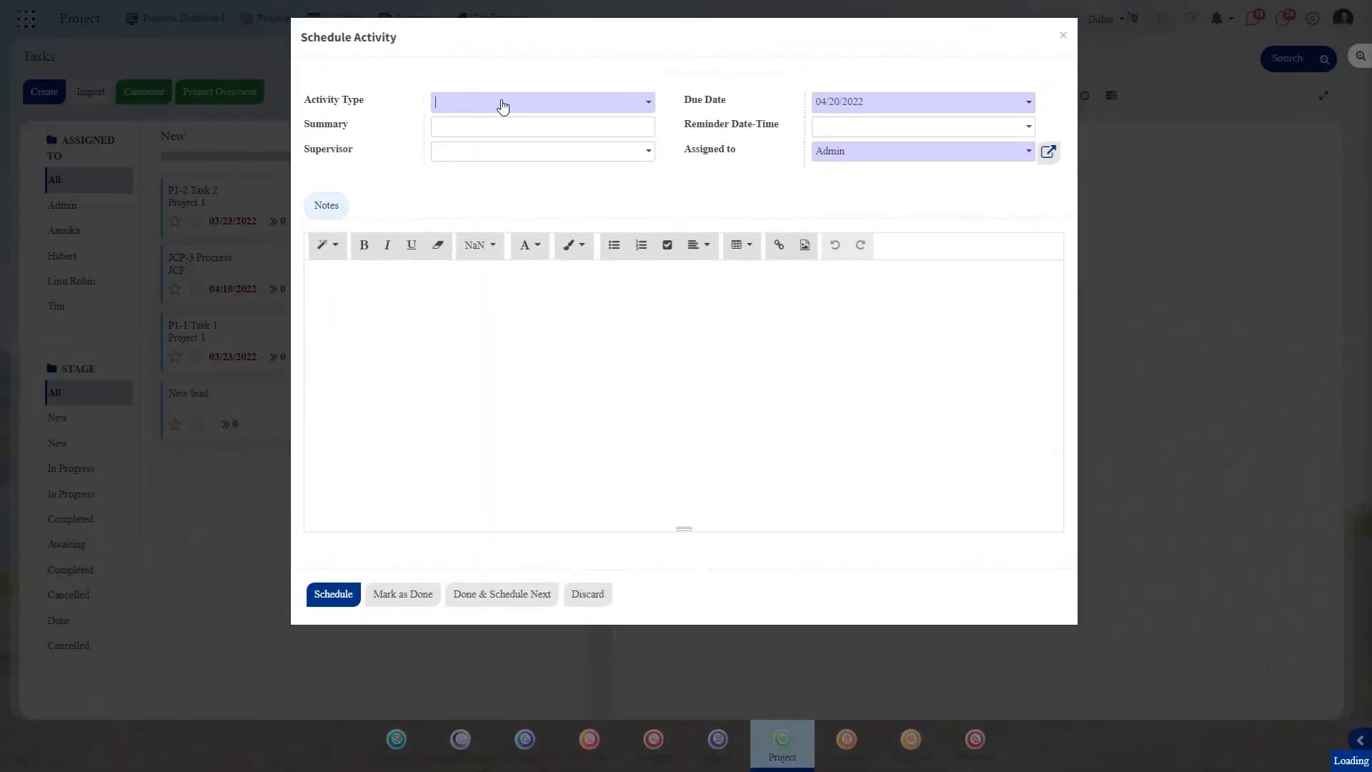
pyautogui.click(502, 105)
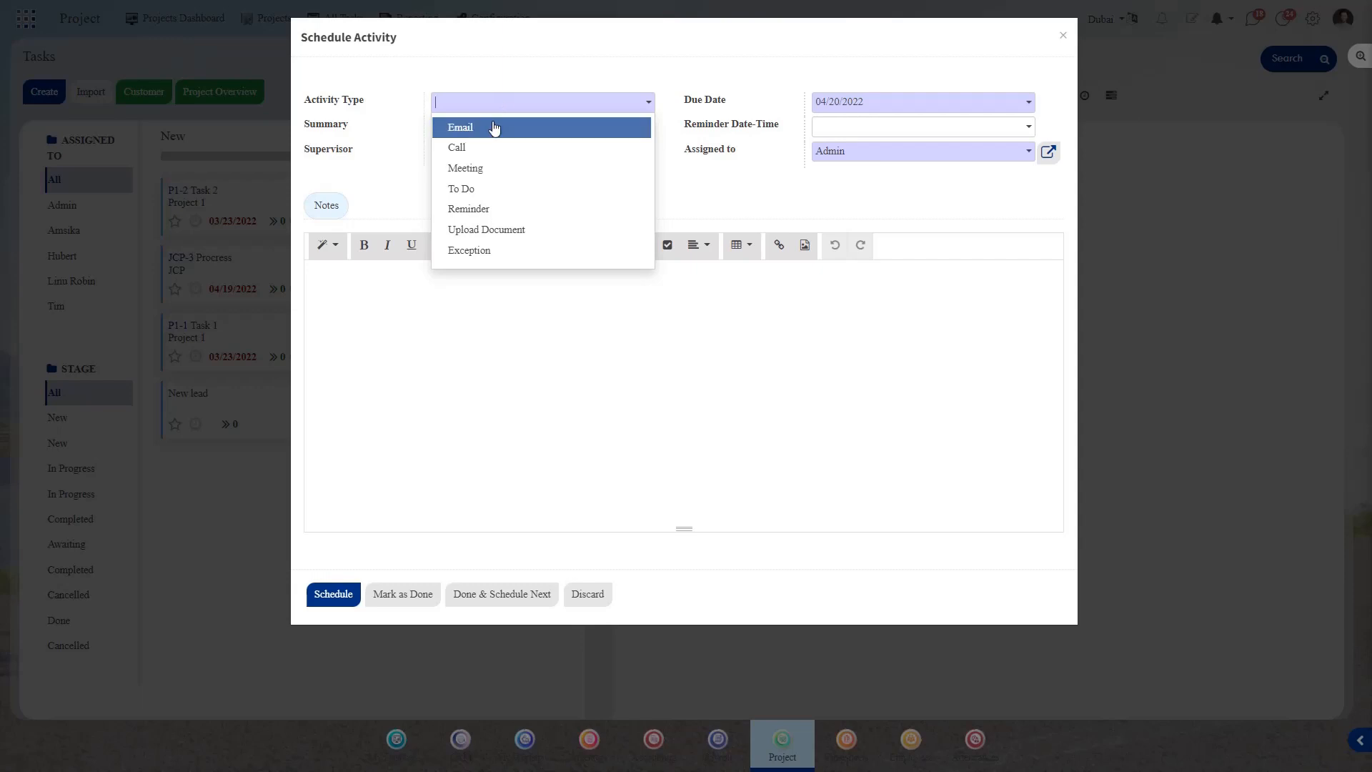
pyautogui.click(468, 209)
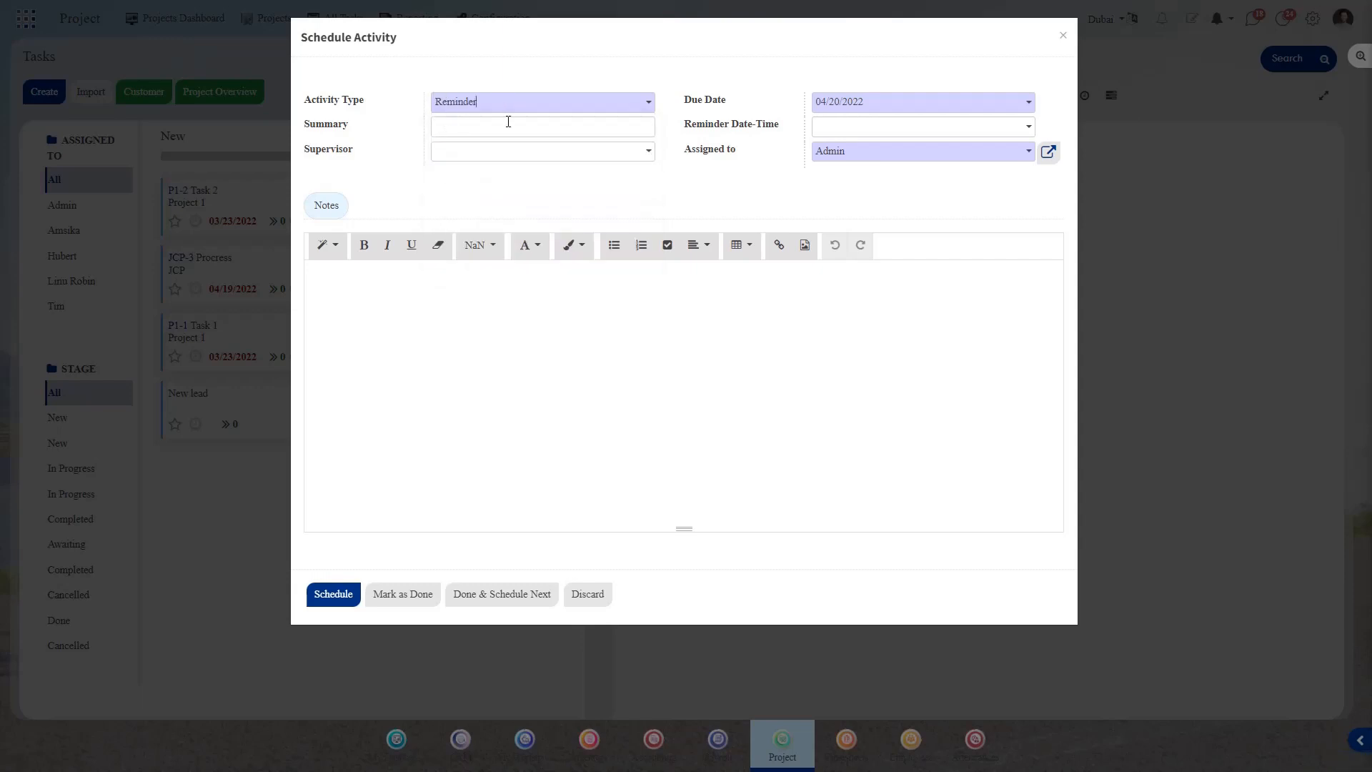
pyautogui.click(890, 151)
pyautogui.click(883, 226)
pyautogui.click(884, 101)
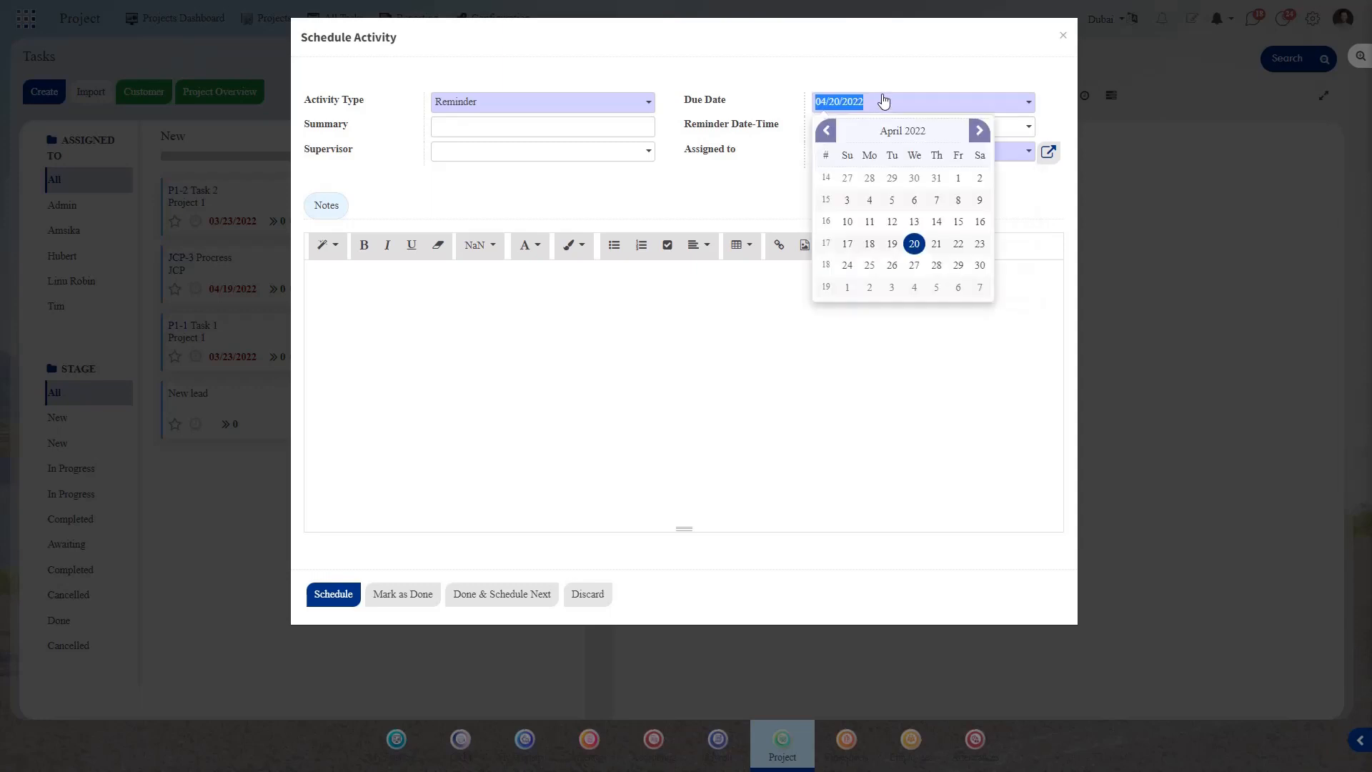
pyautogui.click(936, 244)
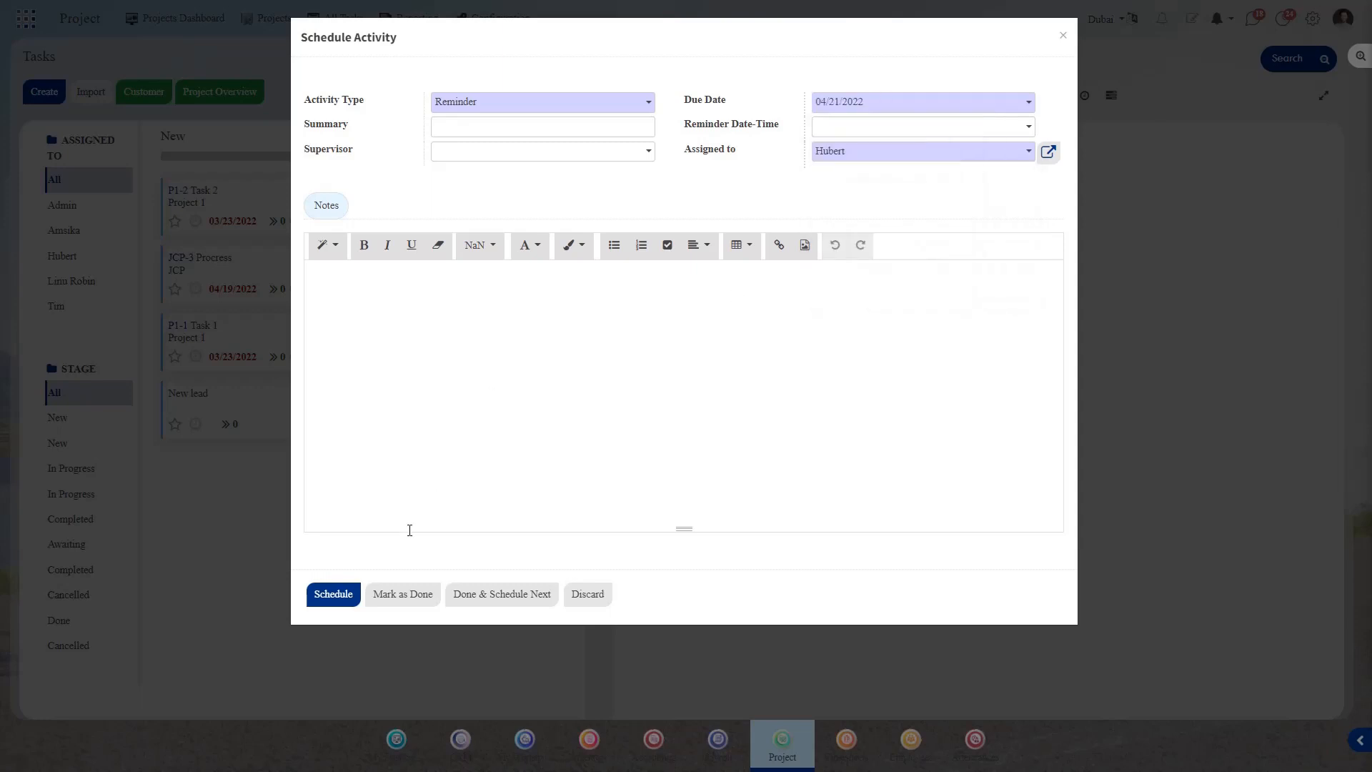
pyautogui.click(337, 597)
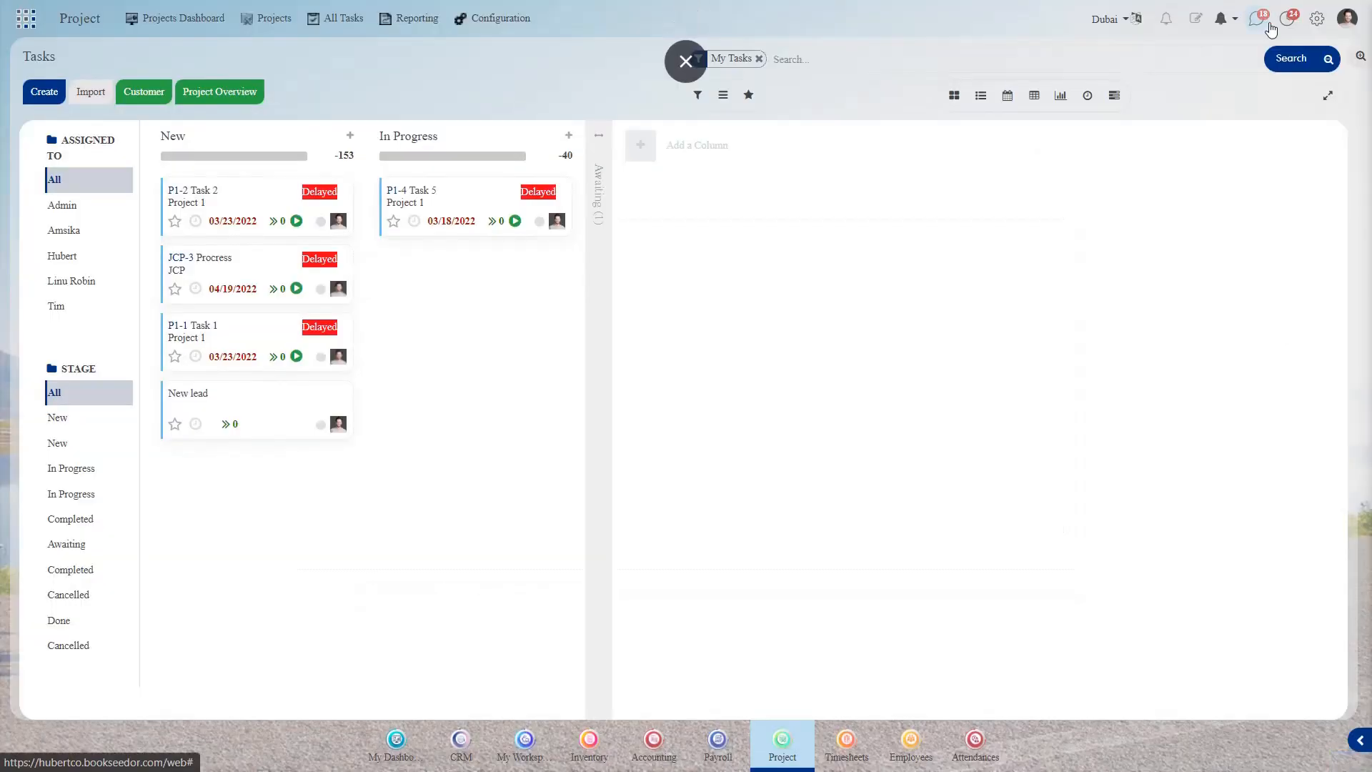
# - Confirm the task reminder is listed under Future activities, then view the Projects Dashboard
pyautogui.click(1269, 27)
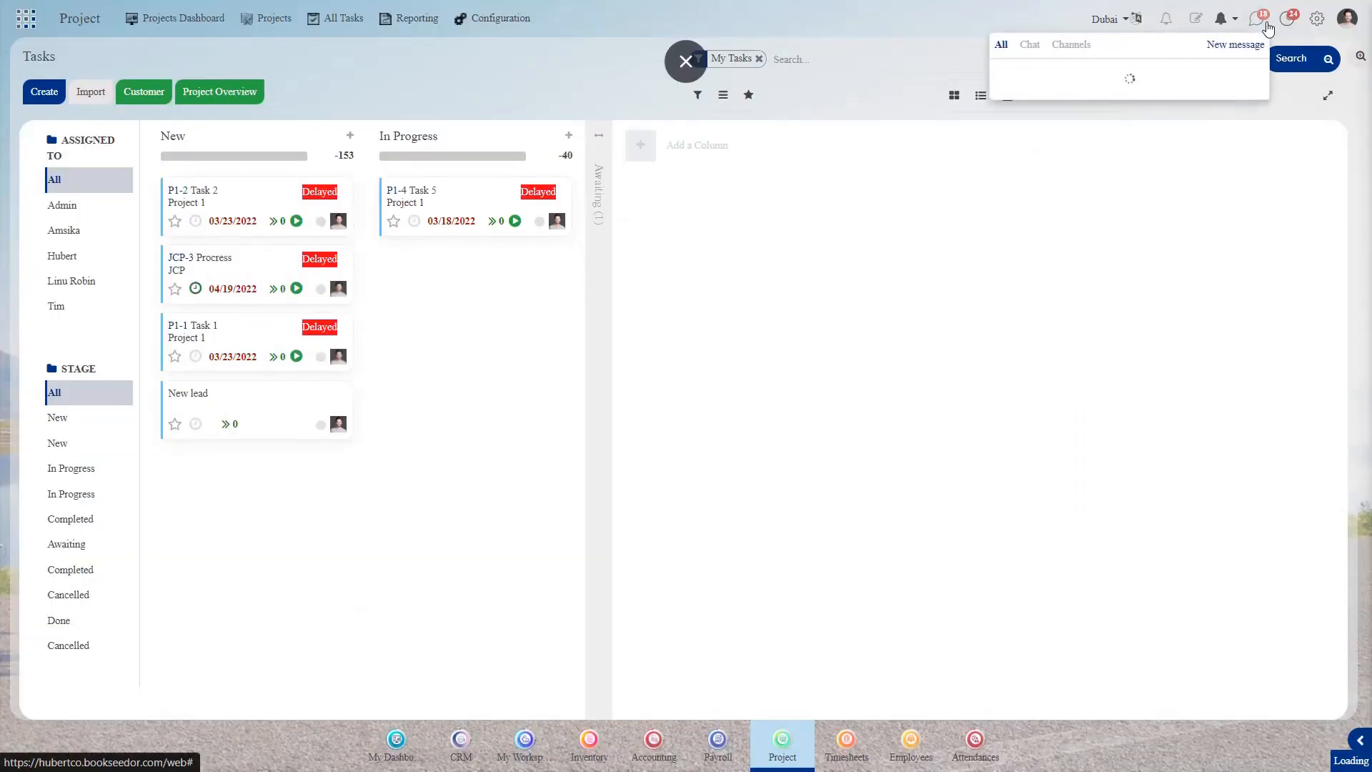
pyautogui.click(1296, 22)
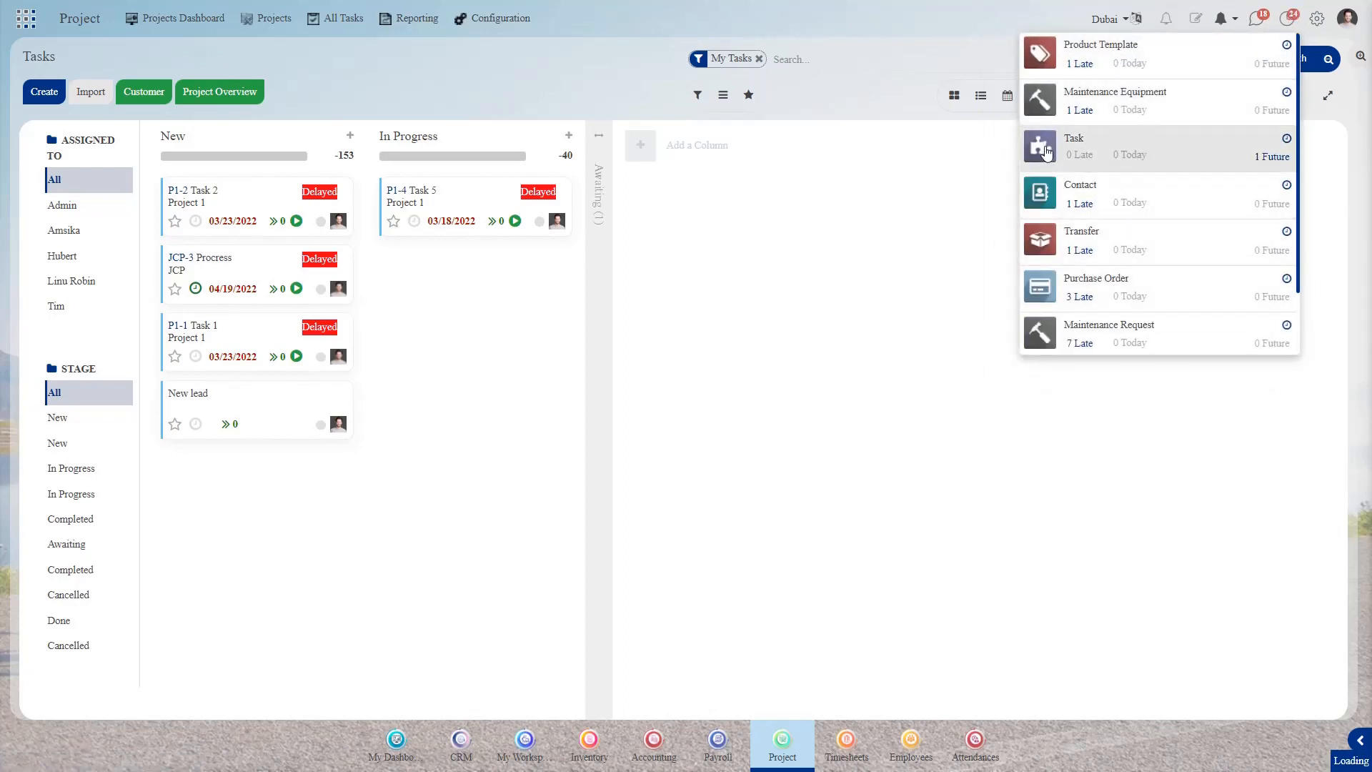
pyautogui.click(826, 297)
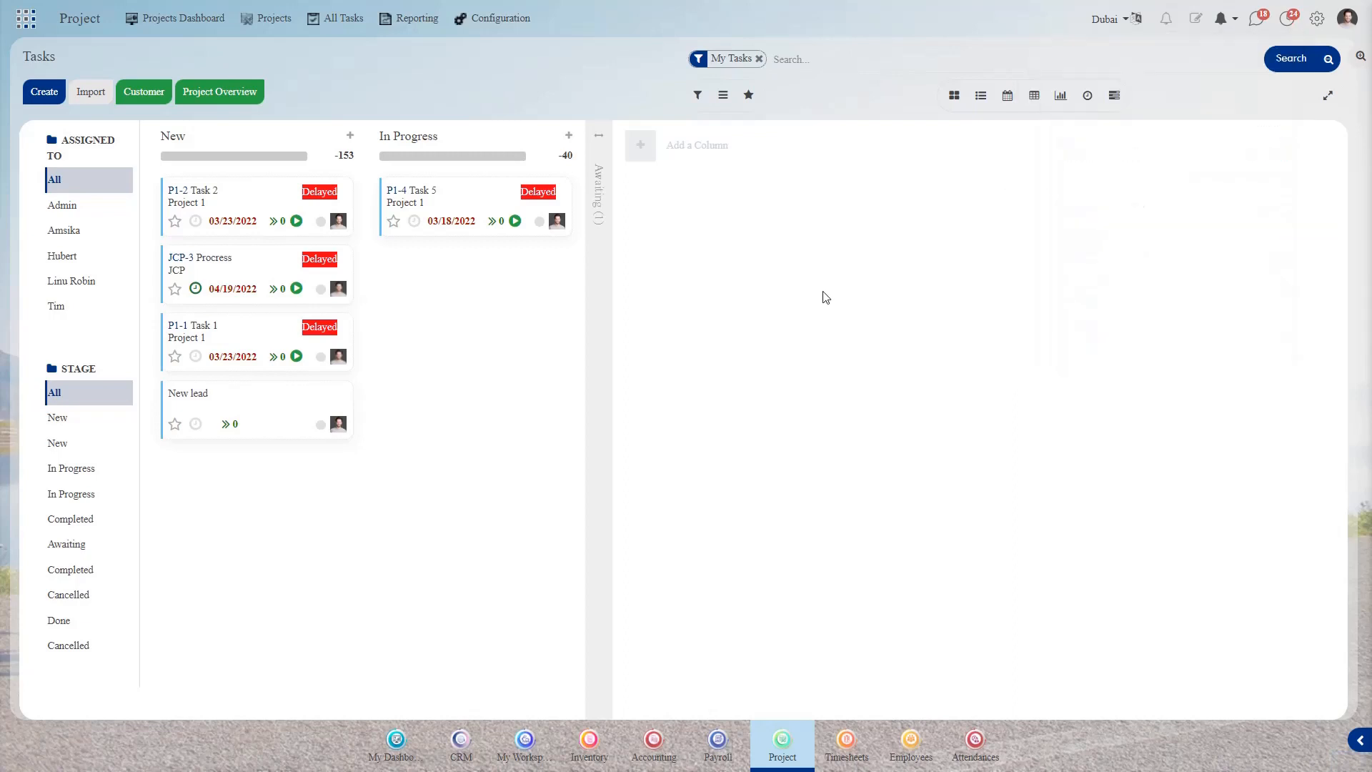
pyautogui.click(172, 16)
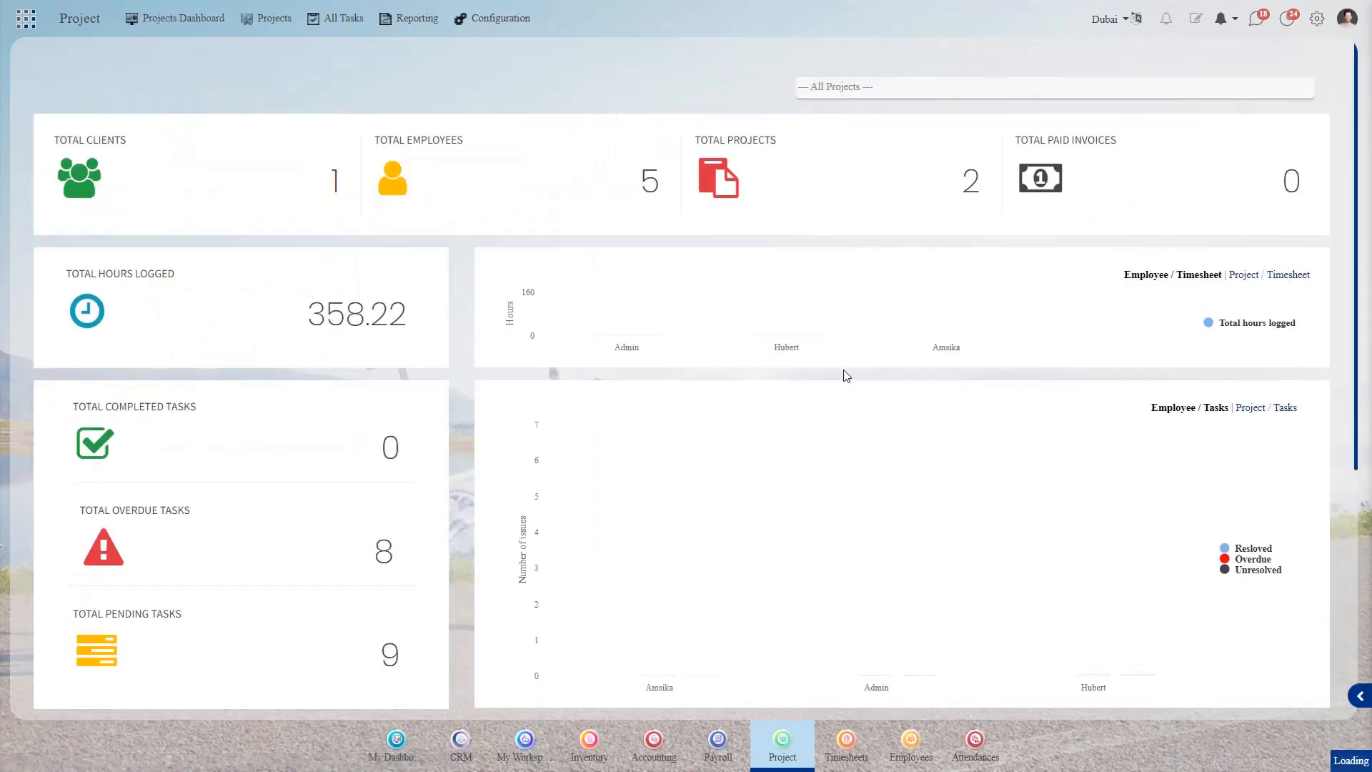